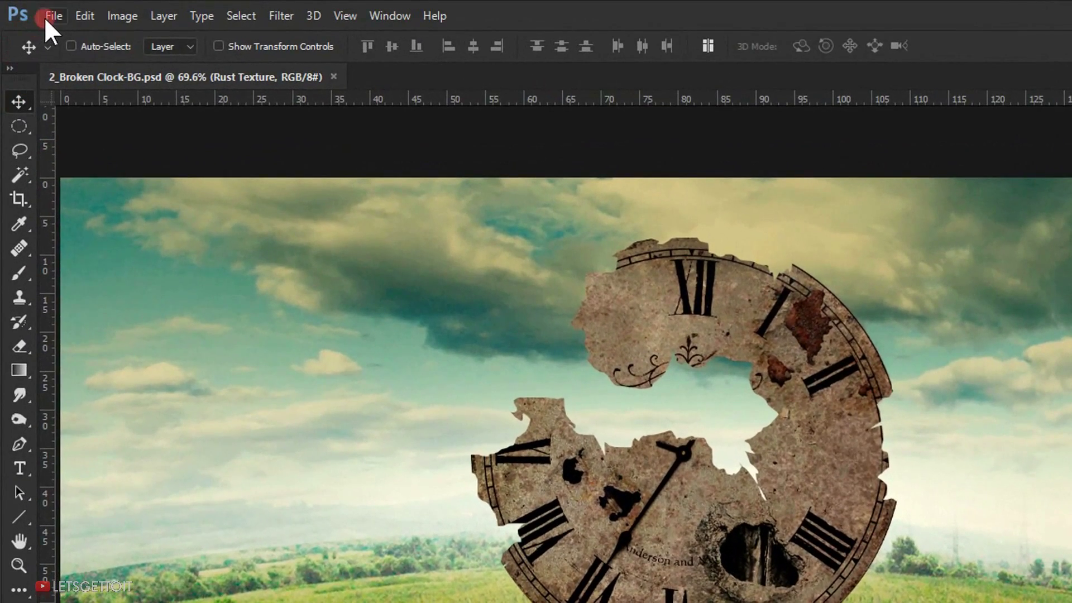
Create a new 500 x 500 pixel RGB document at 300 pixels/inch with a white background.
click(36, 10)
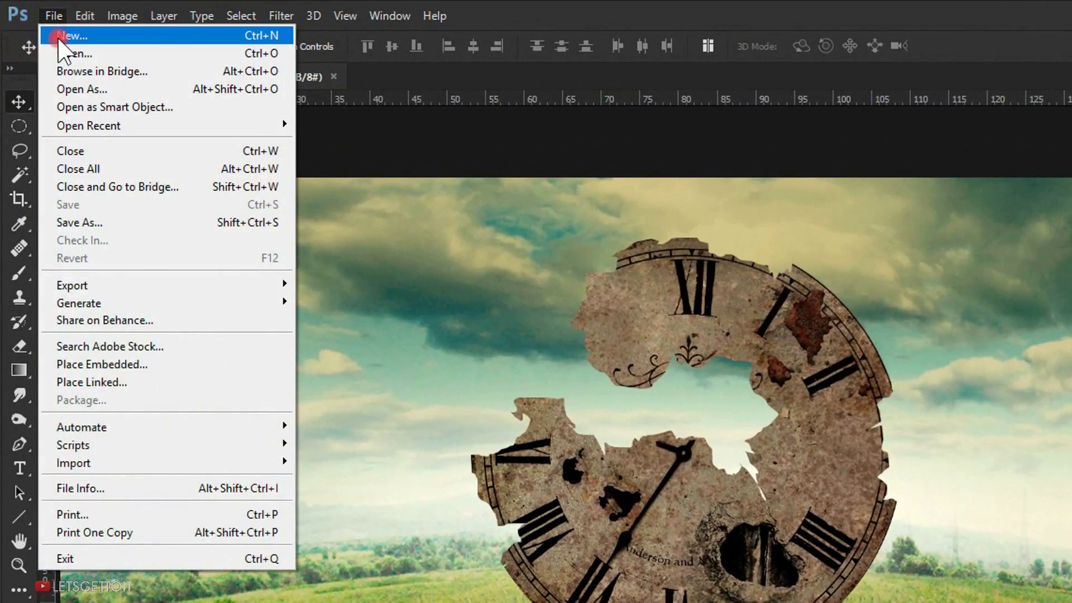
click(61, 36)
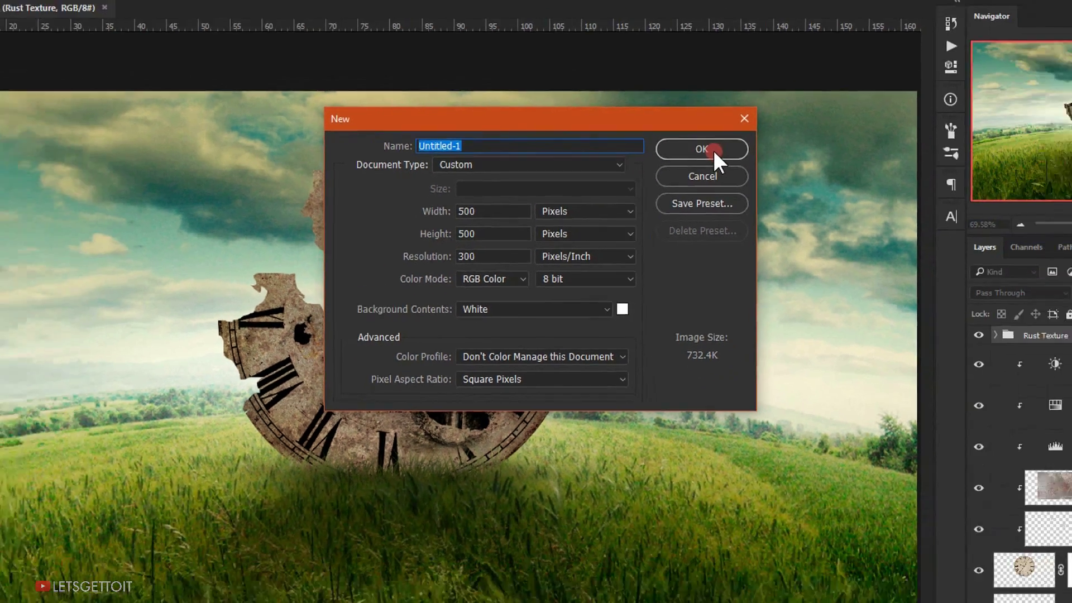
click(713, 151)
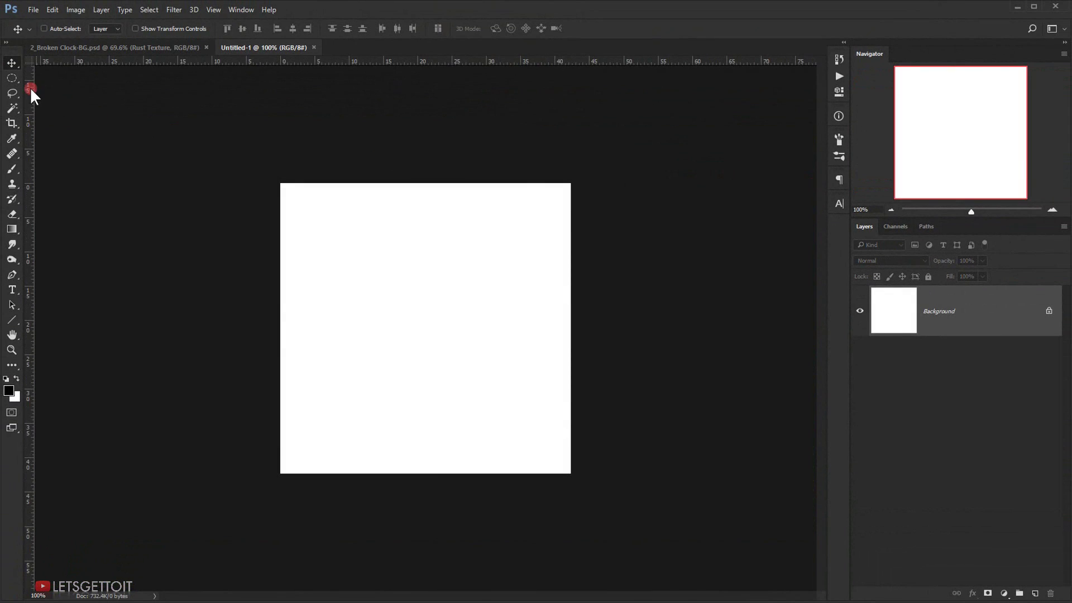
On a new layer, draw an irregular angular shard with the Lasso tool, fill it with black and deselect.
drag(16, 88, 61, 93)
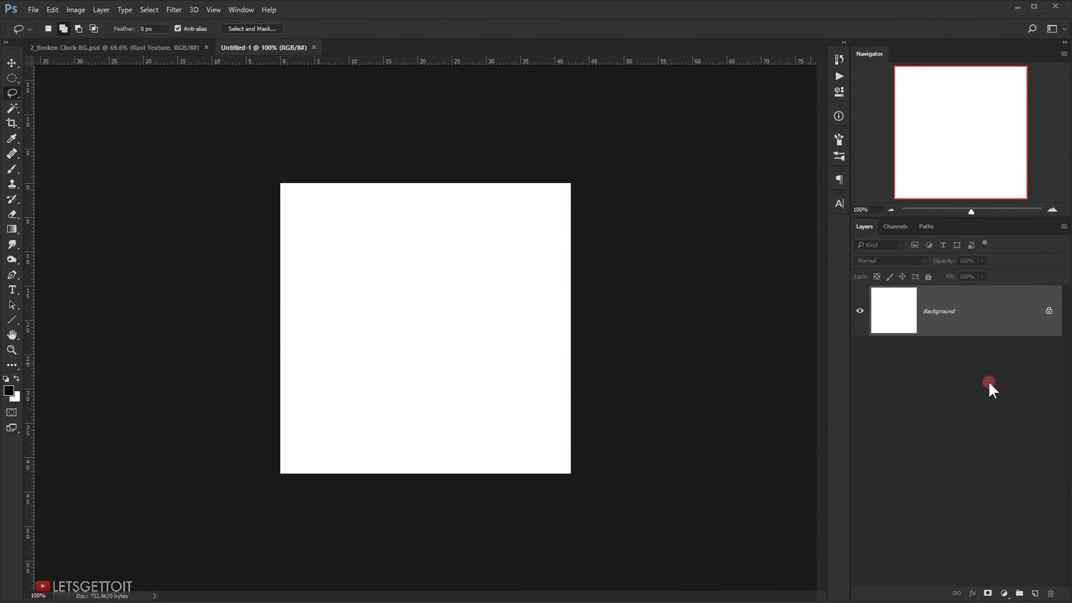
click(1035, 596)
mouse_move(330, 330)
mouse_down()
mouse_move(407, 275)
mouse_move(475, 278)
mouse_move(438, 275)
mouse_move(440, 287)
mouse_move(486, 295)
mouse_move(469, 313)
mouse_move(416, 336)
mouse_move(497, 265)
mouse_move(488, 289)
mouse_move(474, 273)
mouse_move(472, 233)
mouse_move(559, 322)
mouse_move(471, 311)
mouse_move(471, 258)
mouse_move(417, 280)
mouse_move(387, 313)
mouse_move(469, 378)
mouse_move(495, 293)
mouse_move(475, 257)
mouse_up()
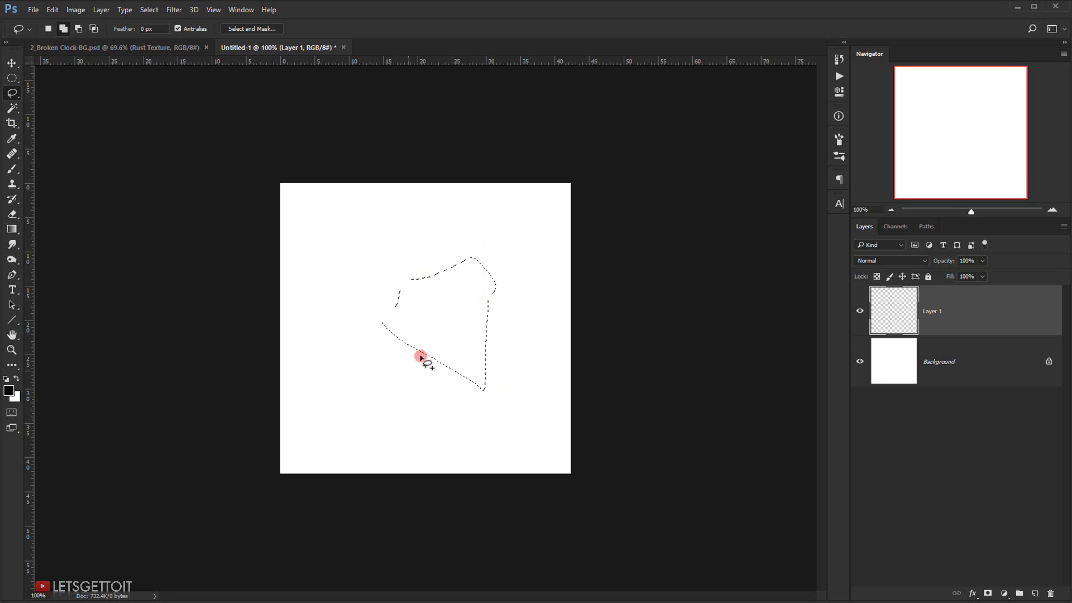
scroll(426, 324, up, 2)
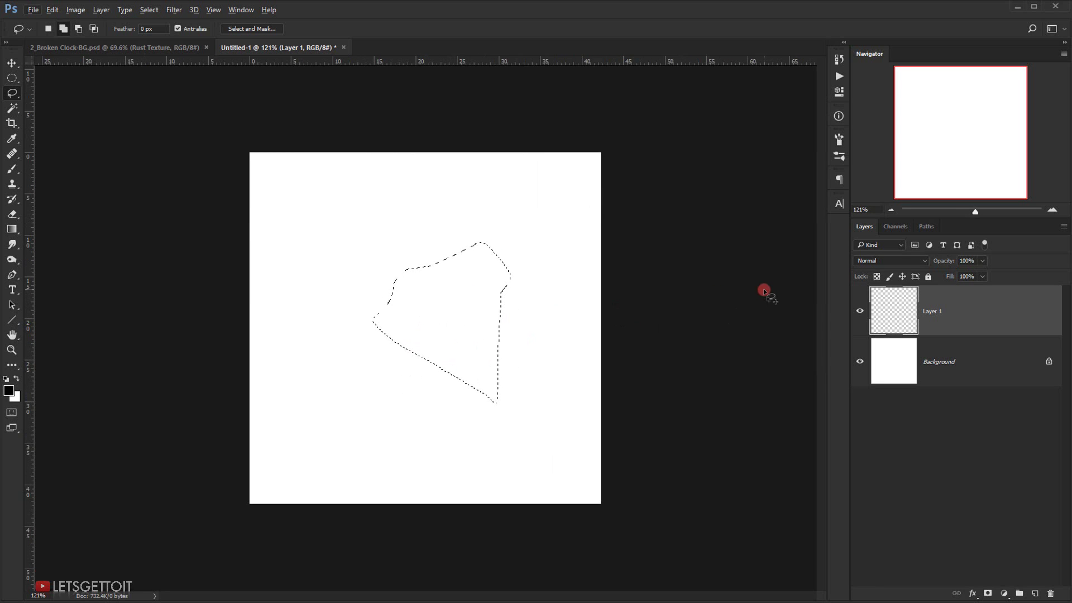
key(alt+BackSpace)
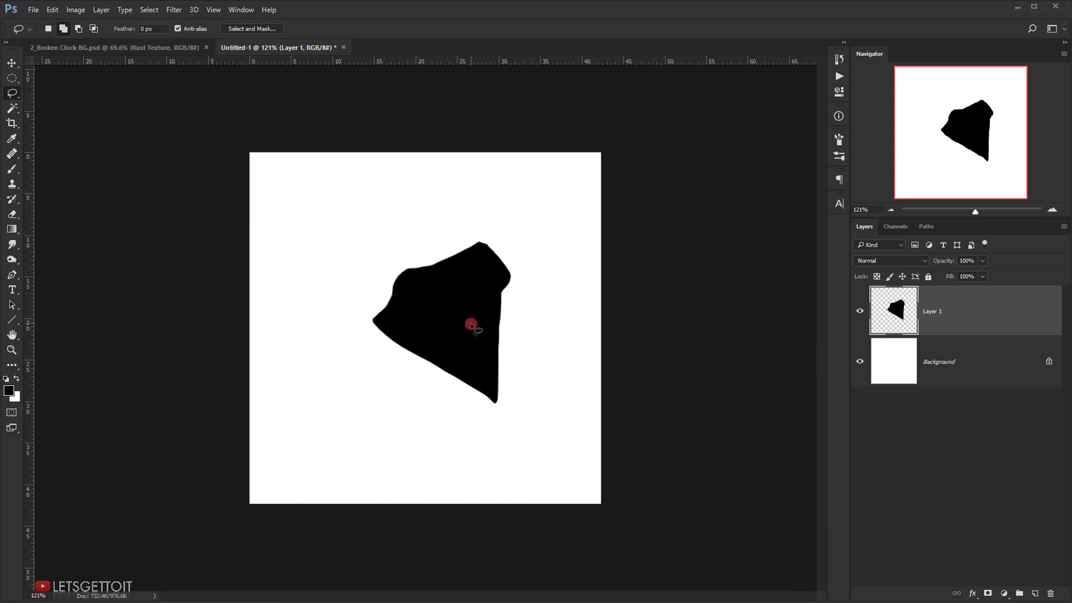
click(449, 294)
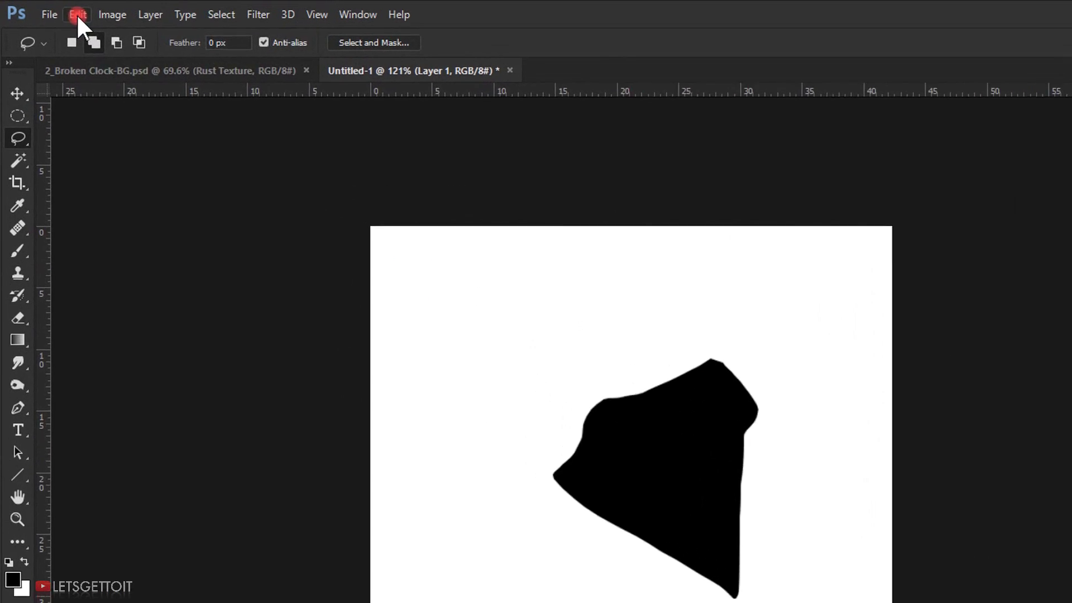
Define the black shard as a brush preset named Sampled Brush 1.
click(77, 15)
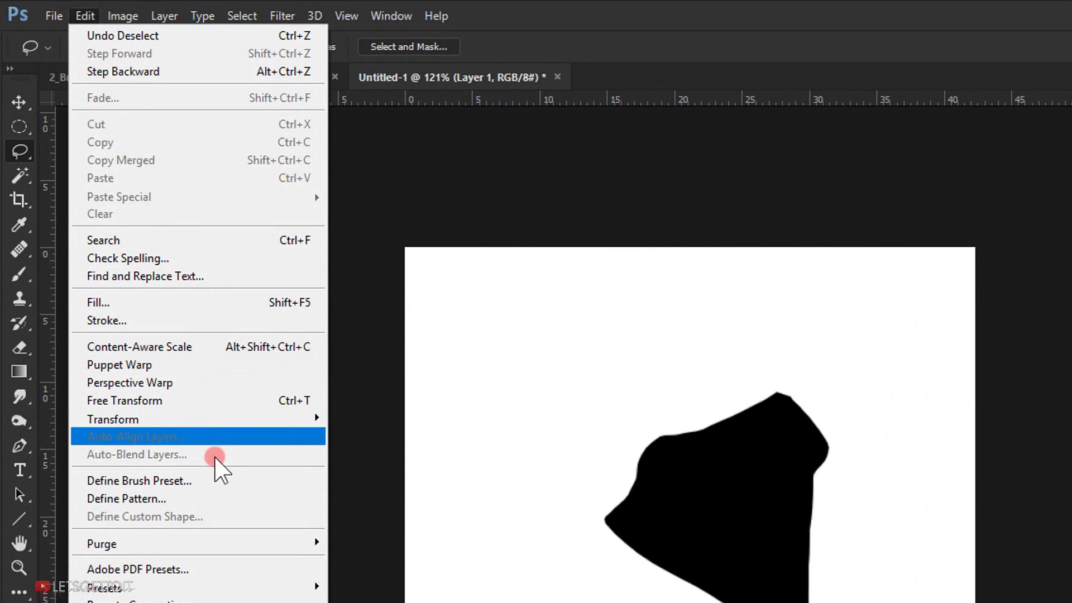
click(164, 481)
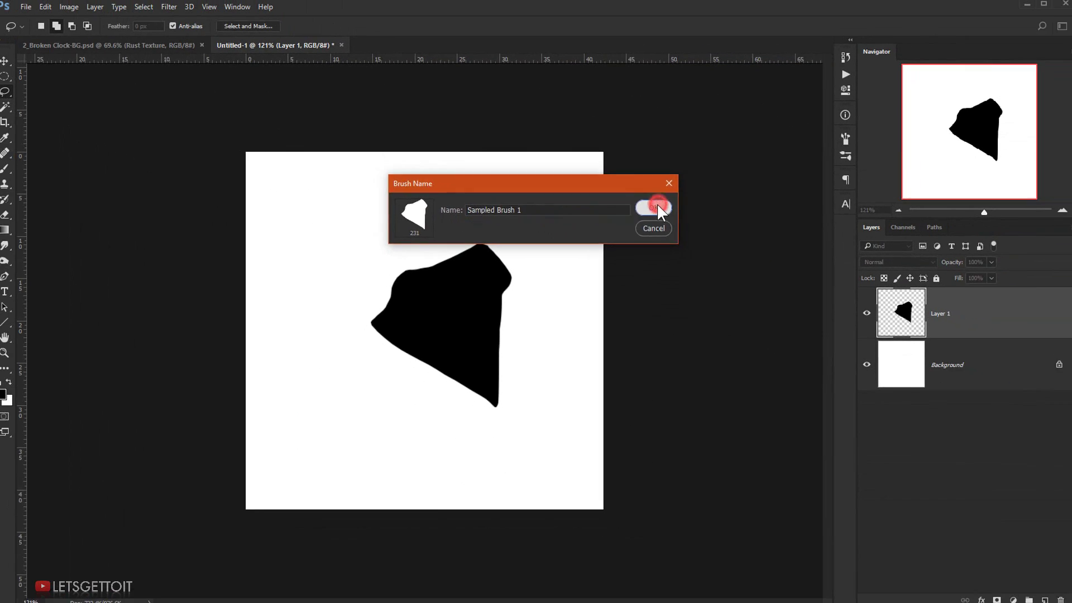
click(804, 229)
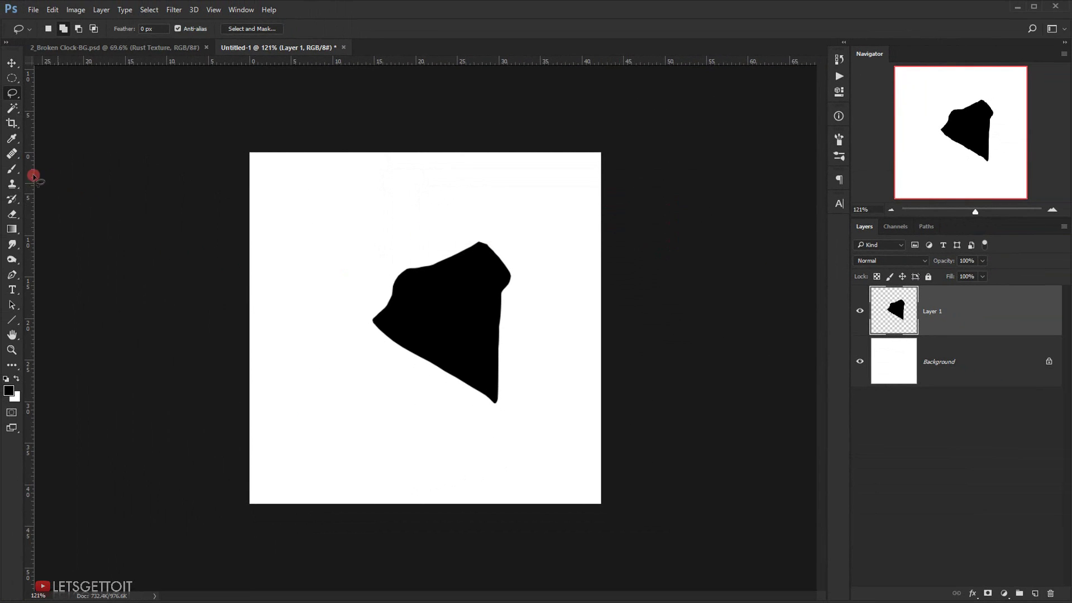
Test the new shard brush with a black stroke across the canvas and clear everything from Layer 1.
click(12, 168)
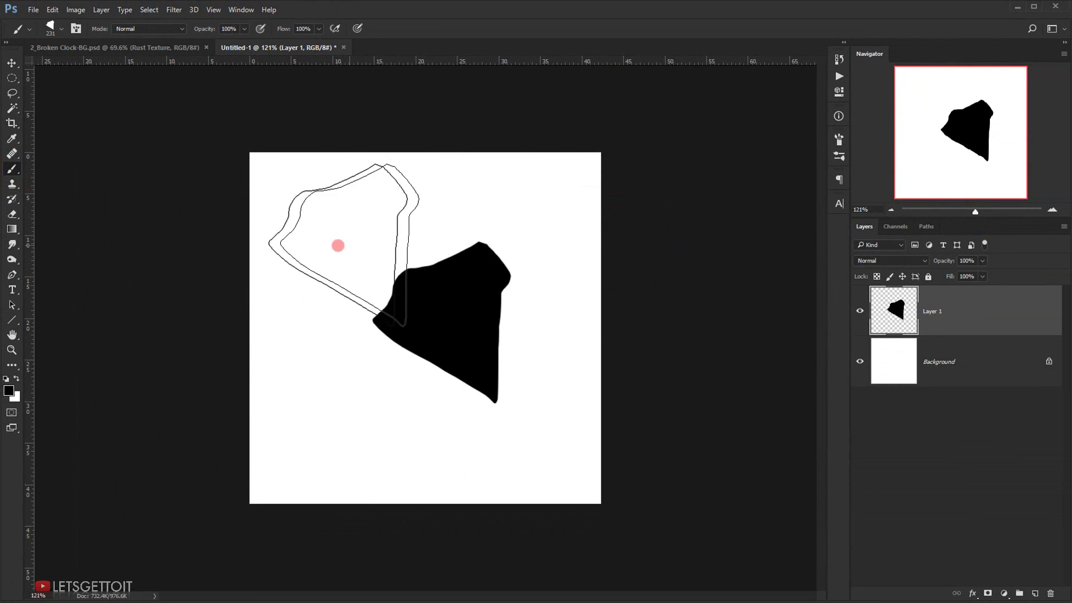
click(354, 257)
mouse_move(354, 257)
mouse_down()
mouse_move(388, 284)
mouse_move(397, 385)
mouse_move(439, 363)
mouse_move(448, 299)
mouse_move(429, 259)
mouse_move(459, 257)
mouse_move(312, 378)
mouse_move(325, 402)
mouse_move(356, 416)
mouse_move(457, 409)
mouse_move(448, 405)
mouse_move(454, 385)
mouse_move(388, 334)
mouse_move(535, 342)
mouse_move(549, 307)
mouse_up()
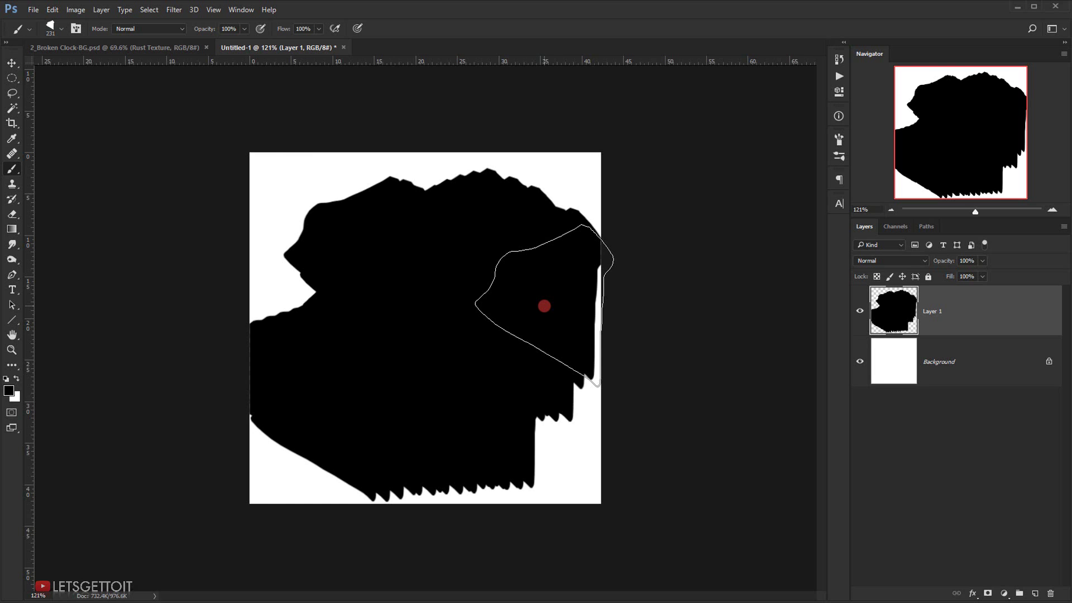
key(Delete)
key(ctrl+d)
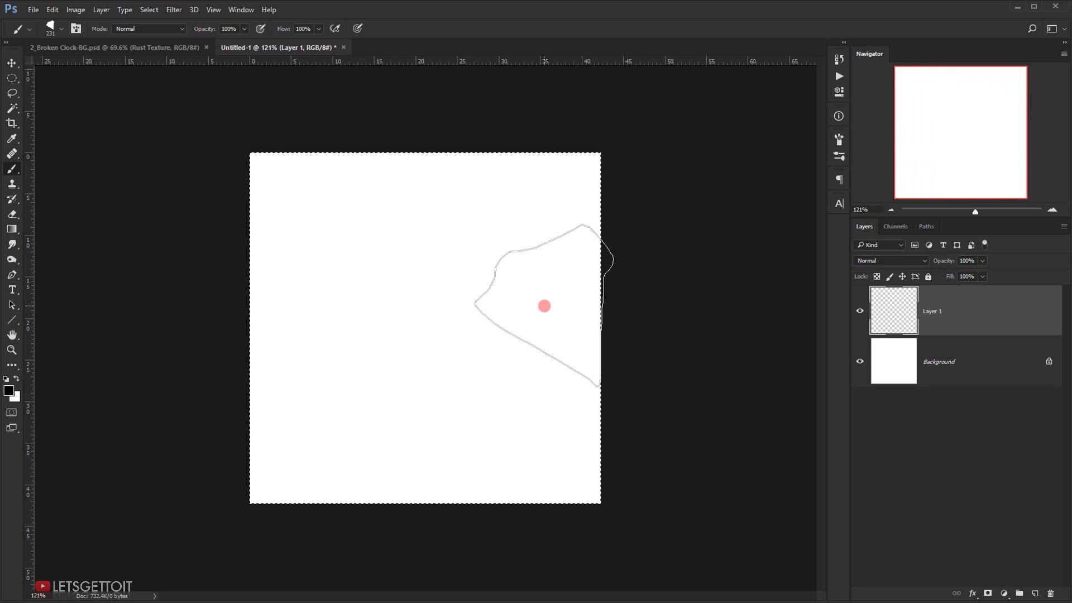
Open the brush settings and set the shard tip's spacing to 357%.
click(839, 139)
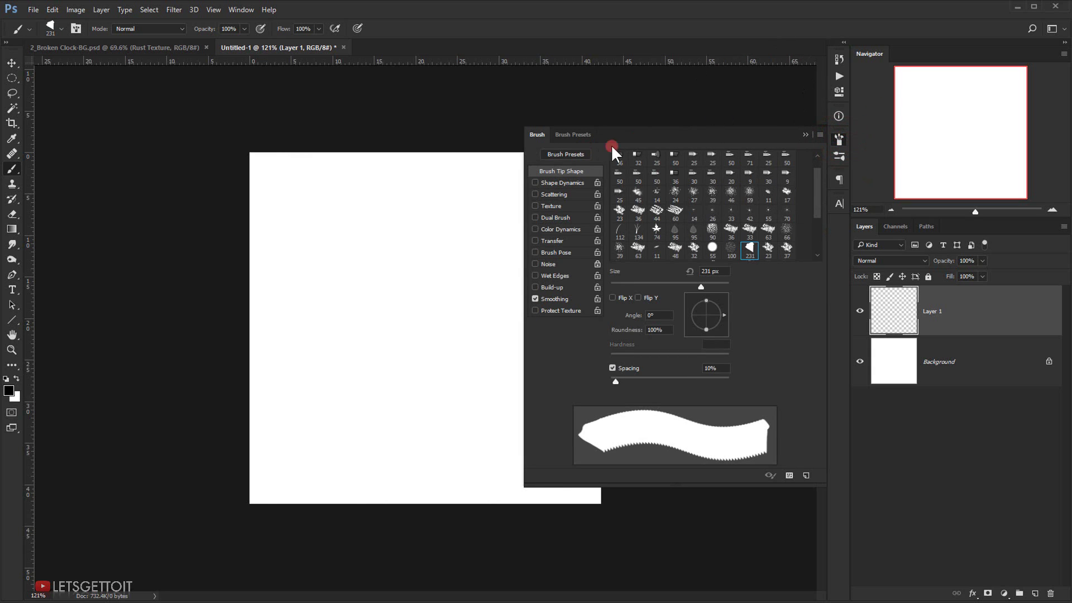
key(F5)
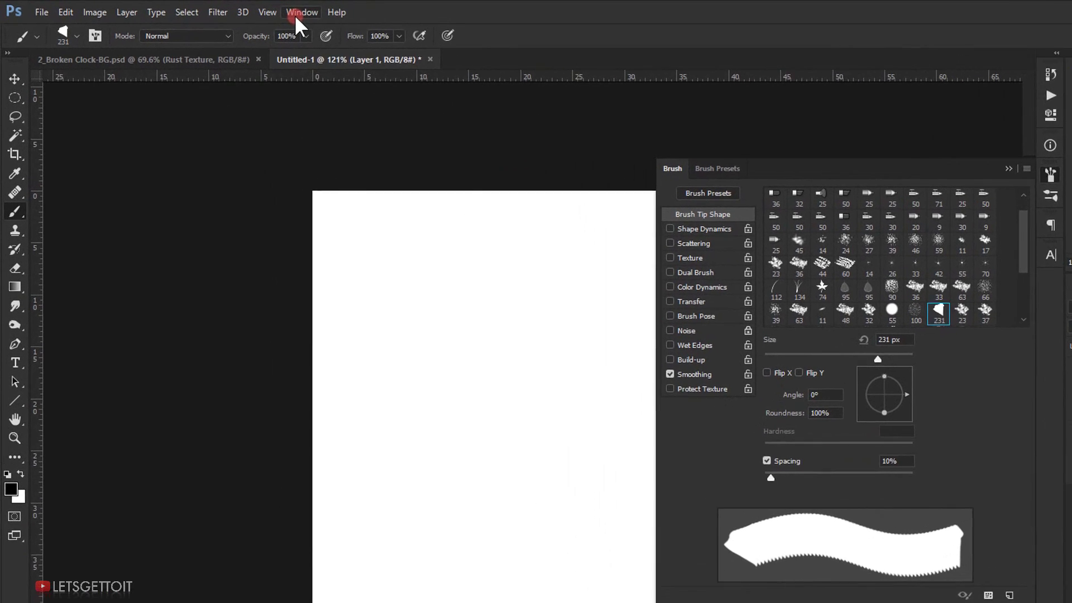
click(239, 10)
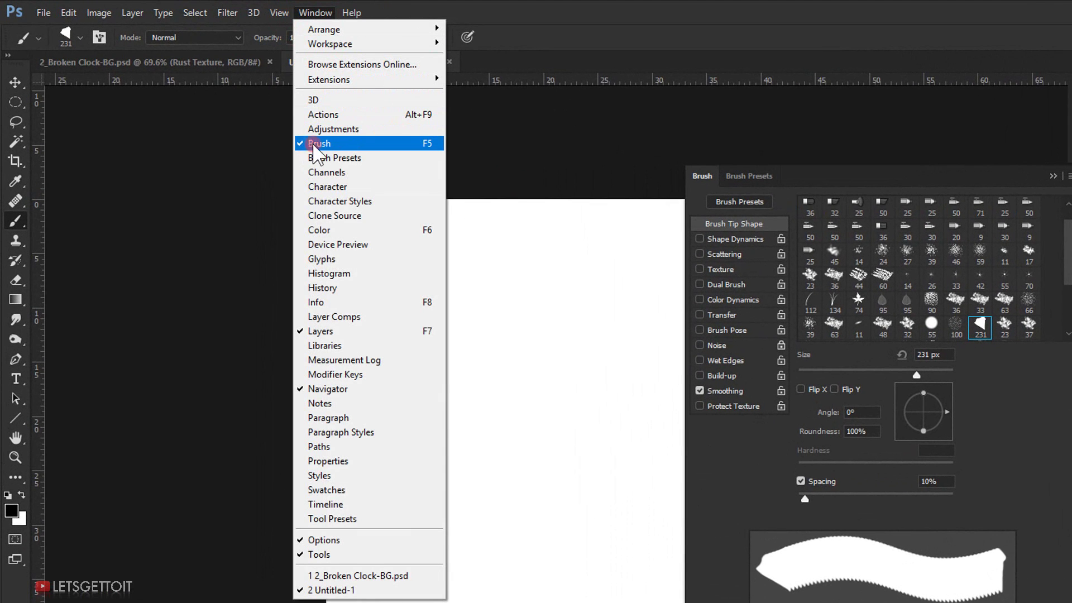
click(708, 19)
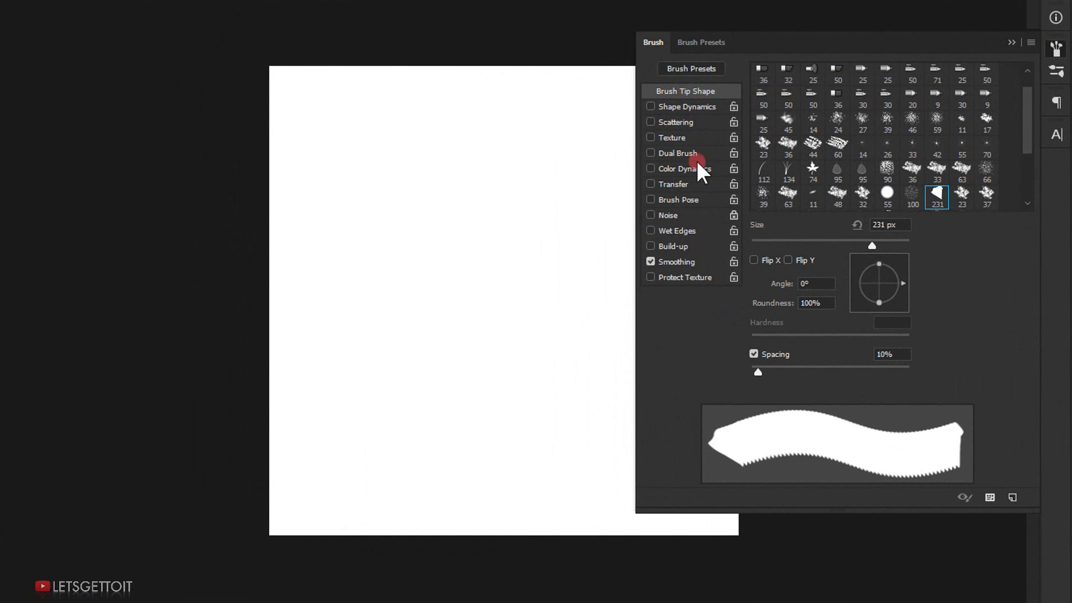
drag(759, 373, 883, 374)
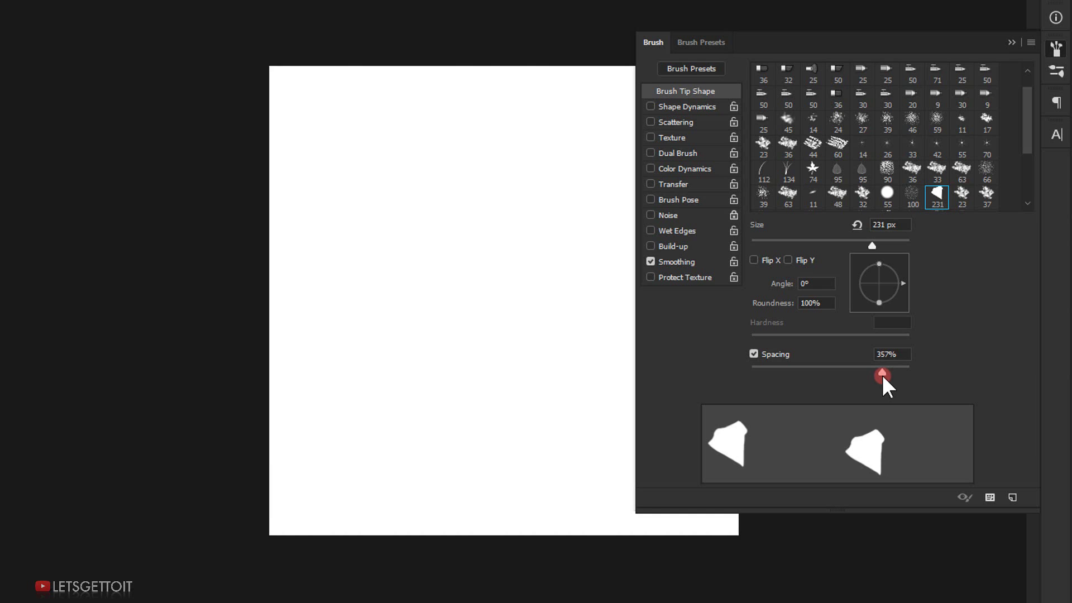
click(810, 127)
Enable Shape Dynamics with a 62% size jitter, control left Off, and a 9% minimum diameter.
click(690, 107)
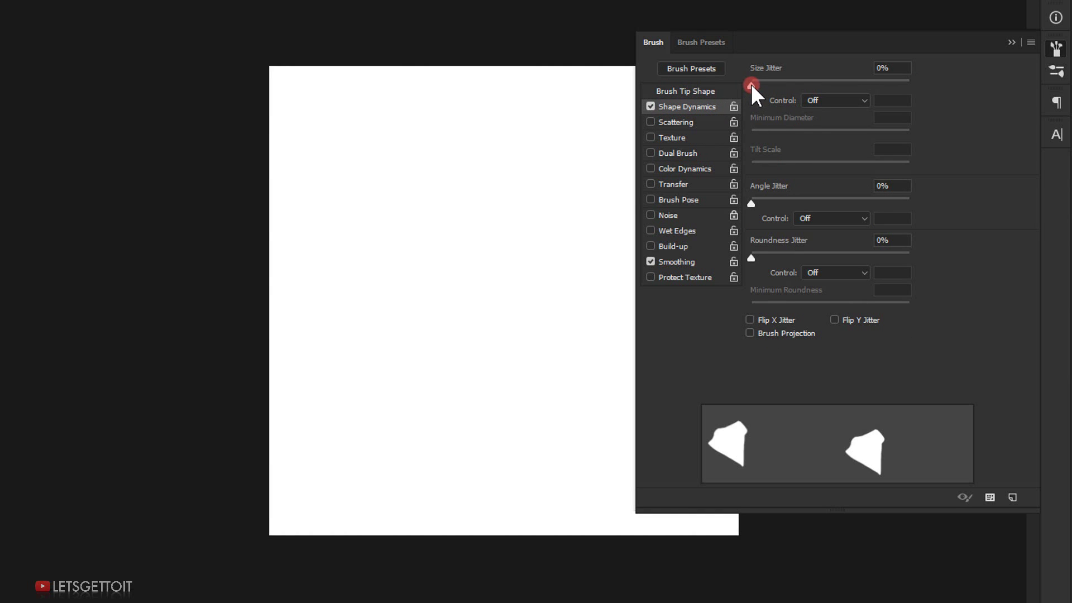
drag(751, 84, 850, 88)
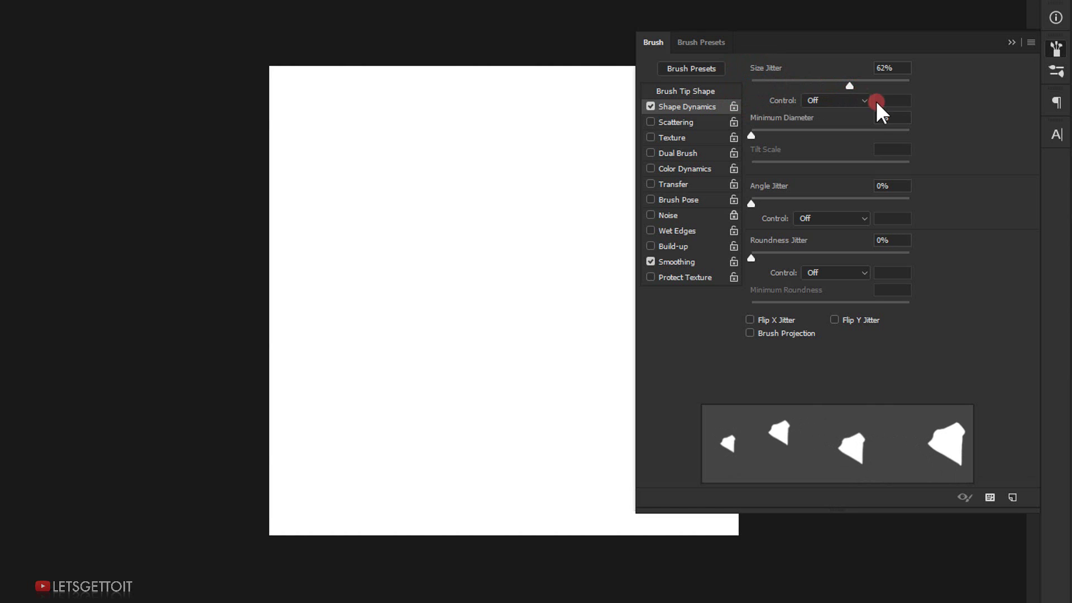
click(832, 107)
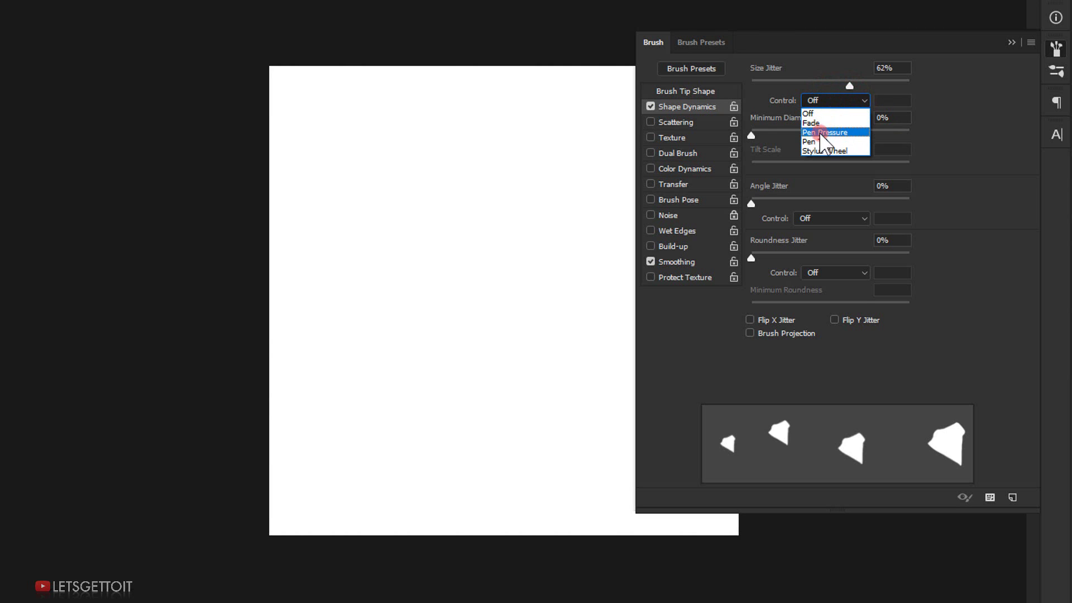
click(941, 98)
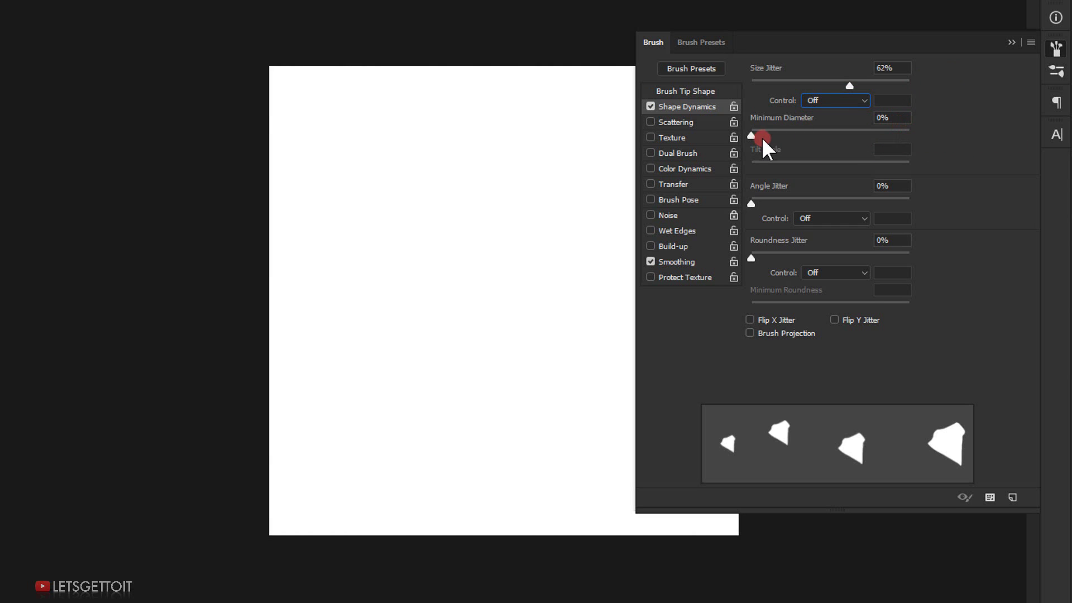
drag(751, 140, 765, 137)
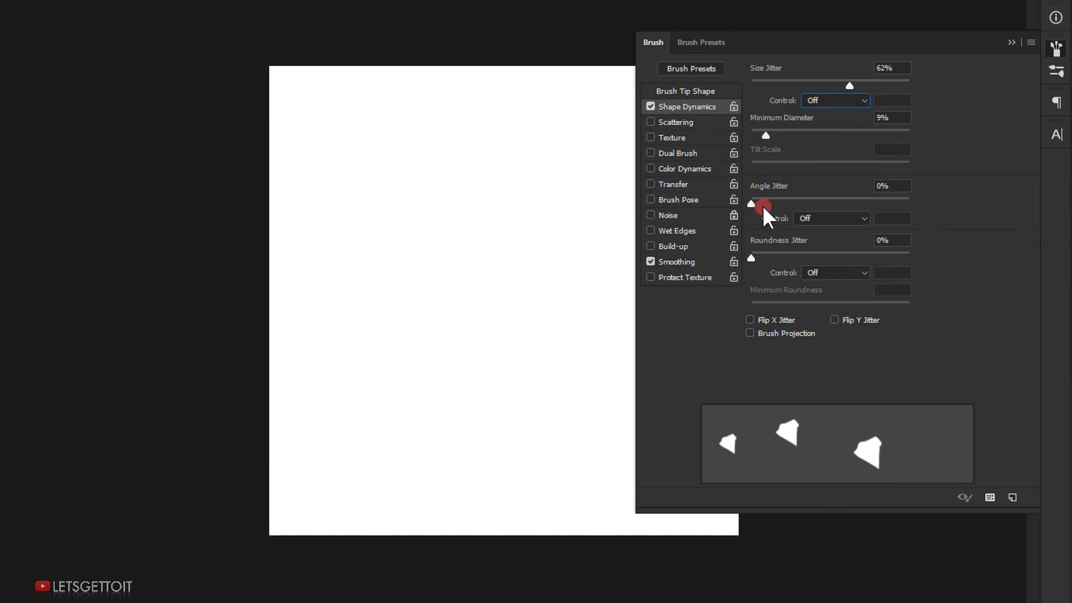
Set the angle jitter to 19% and roundness jitter to 60%, and enable Flip X Jitter and Flip Y Jitter.
mouse_move(763, 206)
mouse_down()
mouse_move(754, 202)
mouse_move(767, 203)
mouse_up()
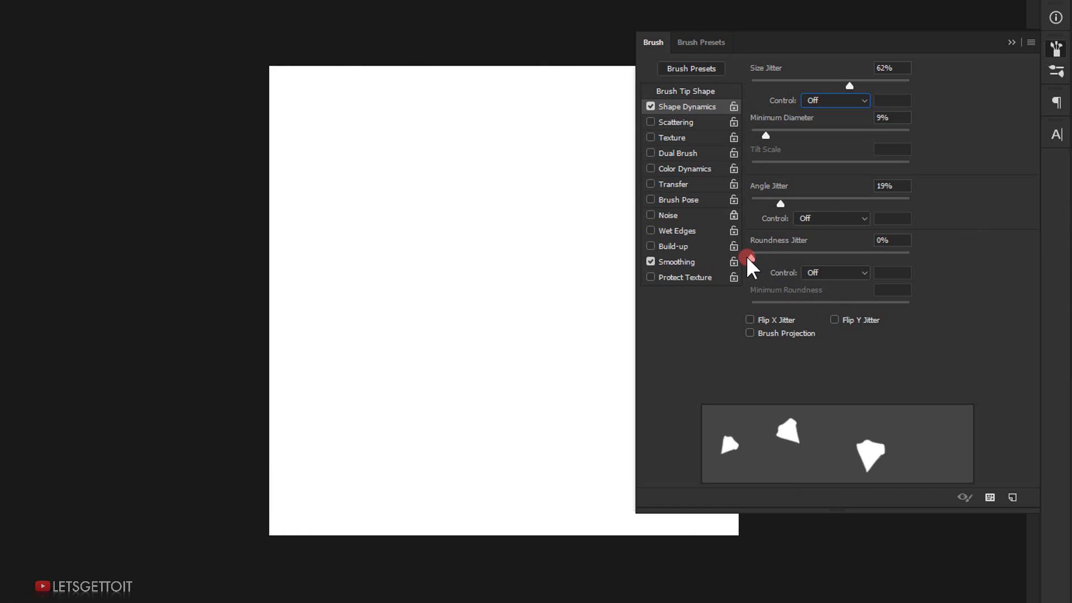
drag(748, 257, 846, 258)
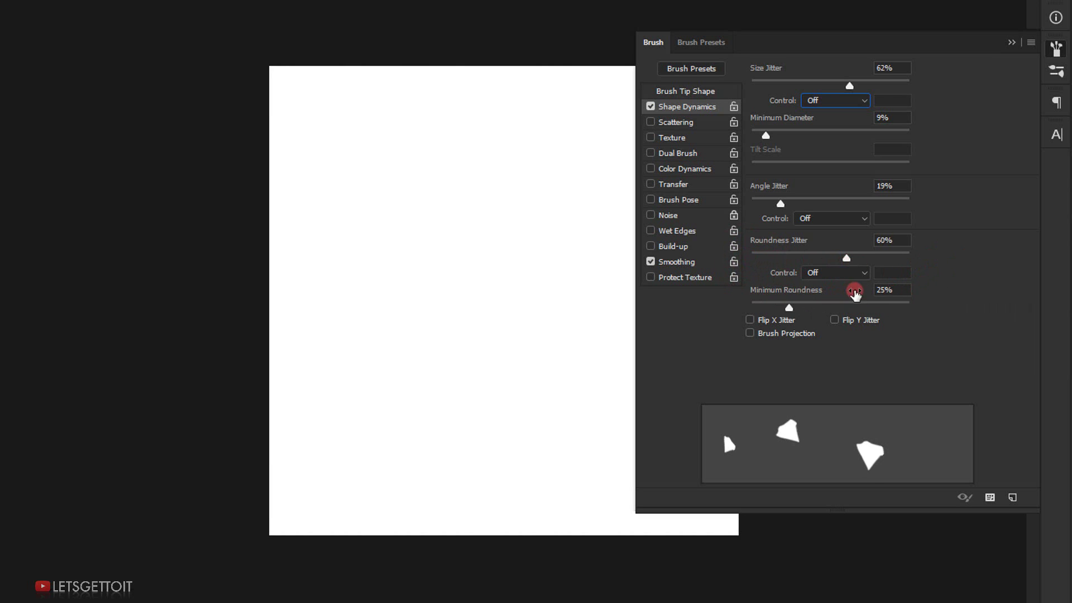
click(750, 321)
click(839, 320)
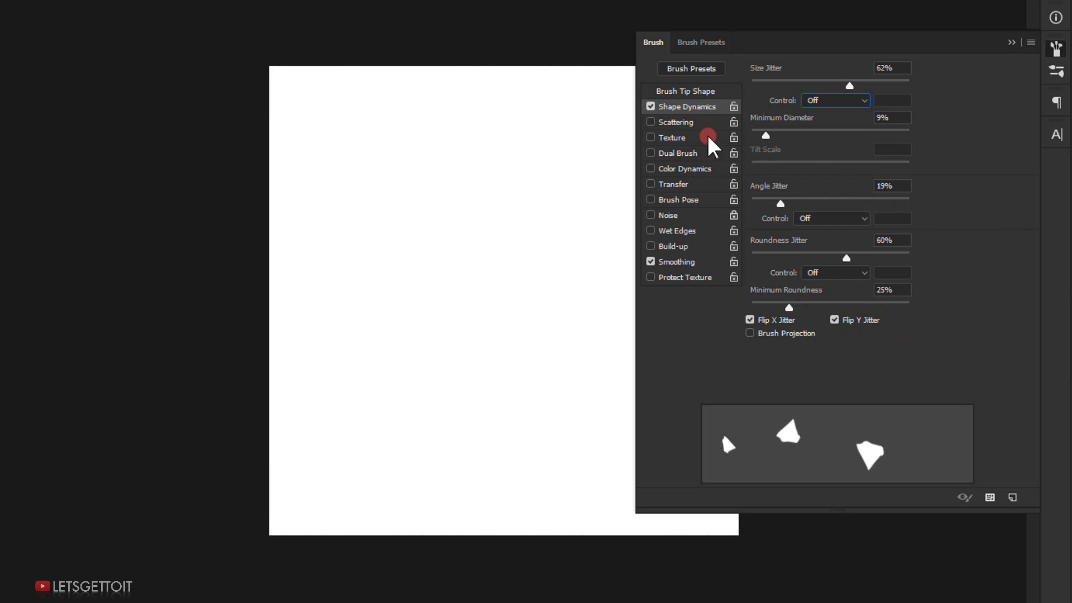
Enable Scattering on both axes and set the scatter amount to 833%.
click(650, 122)
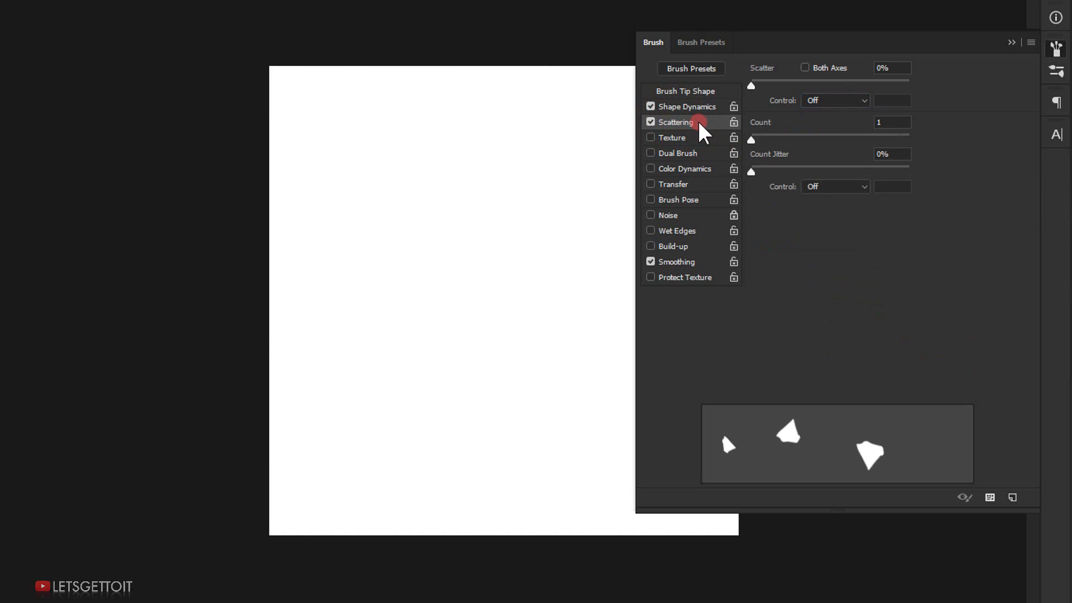
click(805, 69)
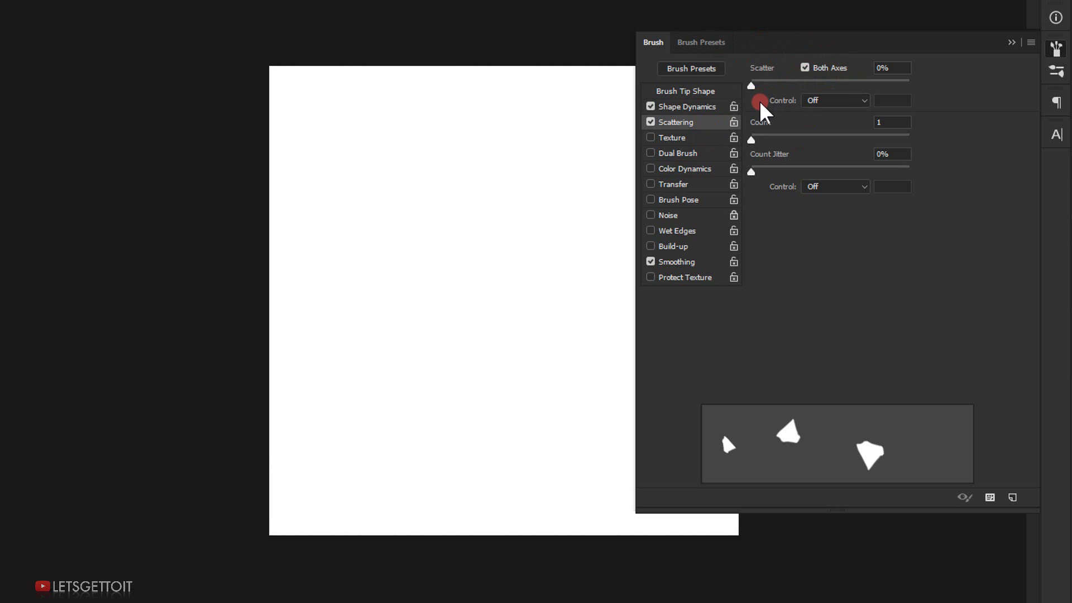
drag(751, 85, 848, 95)
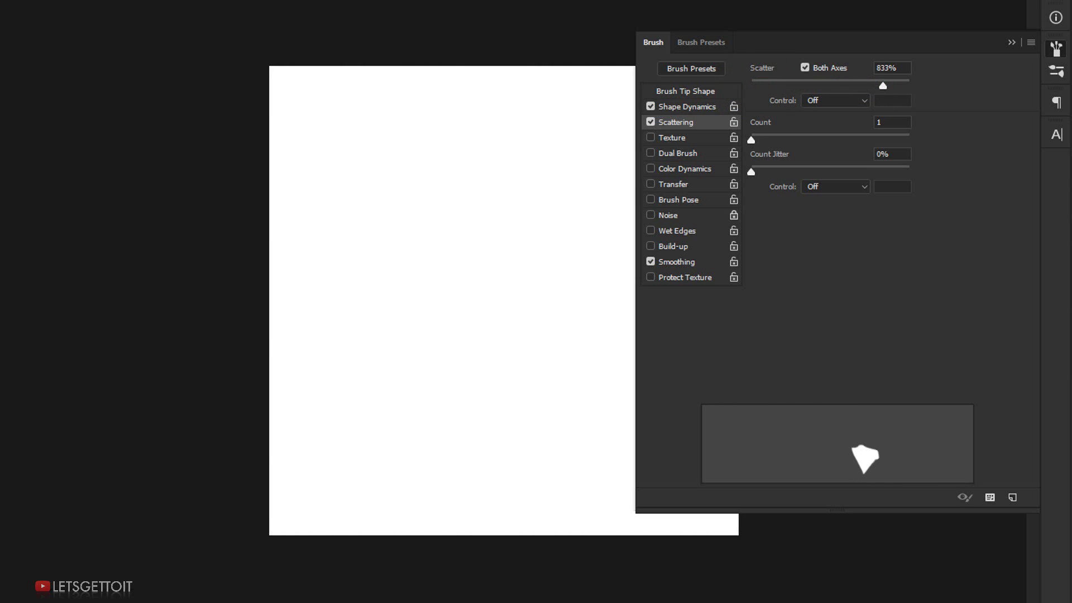
Save the configured brush as a new preset named Shatter and close the brush settings.
click(1013, 502)
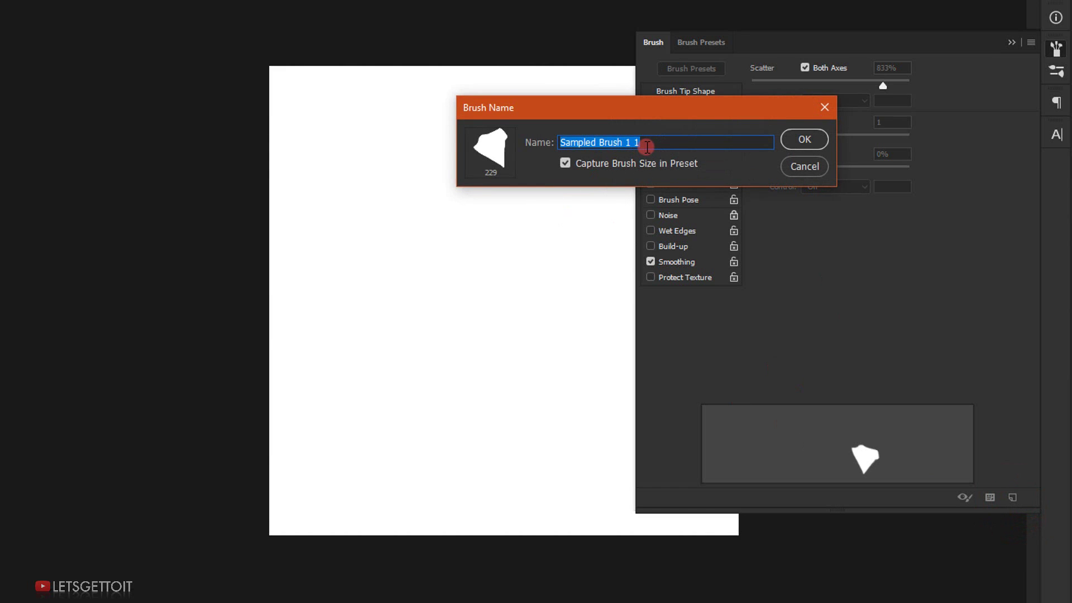
text(Shatter)
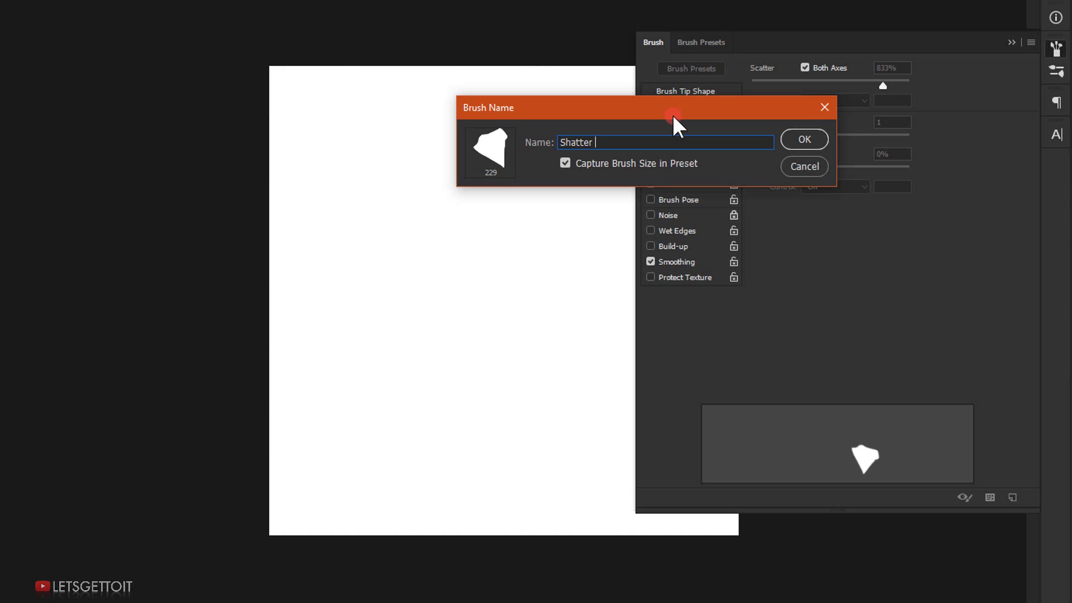
click(799, 140)
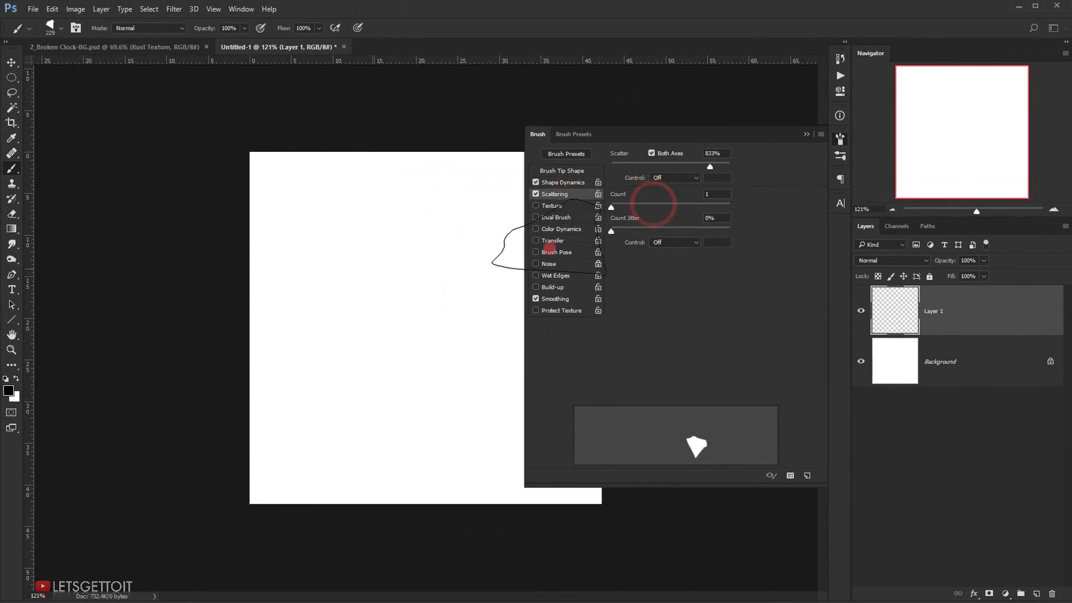
click(803, 133)
Reduce the brush size to 37 px, test it with scattered shards across the canvas and undo the stroke.
mouse_move(473, 317)
alt+mouse_down()
mouse_move(421, 320)
mouse_move(324, 355)
mouse_move(367, 328)
mouse_move(445, 348)
mouse_move(443, 414)
mouse_move(486, 253)
mouse_move(447, 228)
mouse_move(246, 211)
mouse_move(344, 382)
mouse_move(374, 469)
mouse_move(461, 477)
alt+mouse_up()
mouse_move(394, 287)
mouse_down()
mouse_move(467, 235)
mouse_move(377, 196)
mouse_move(336, 213)
mouse_move(315, 318)
mouse_move(356, 468)
mouse_move(315, 471)
mouse_move(312, 403)
mouse_move(330, 362)
mouse_move(584, 413)
mouse_move(482, 460)
mouse_move(546, 361)
mouse_move(512, 301)
mouse_move(581, 311)
mouse_up()
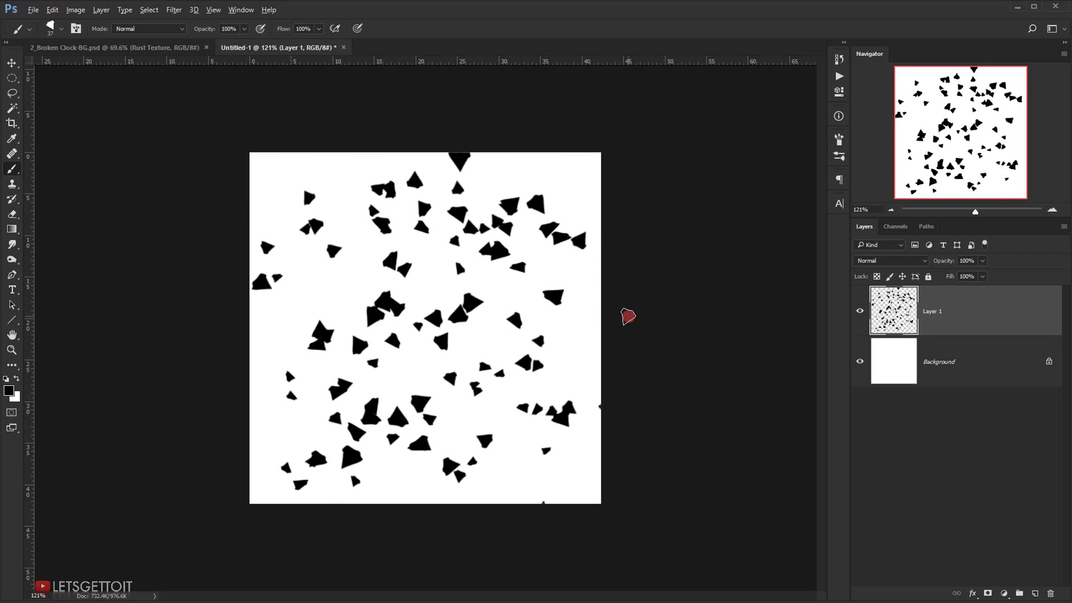
key(ctrl+z)
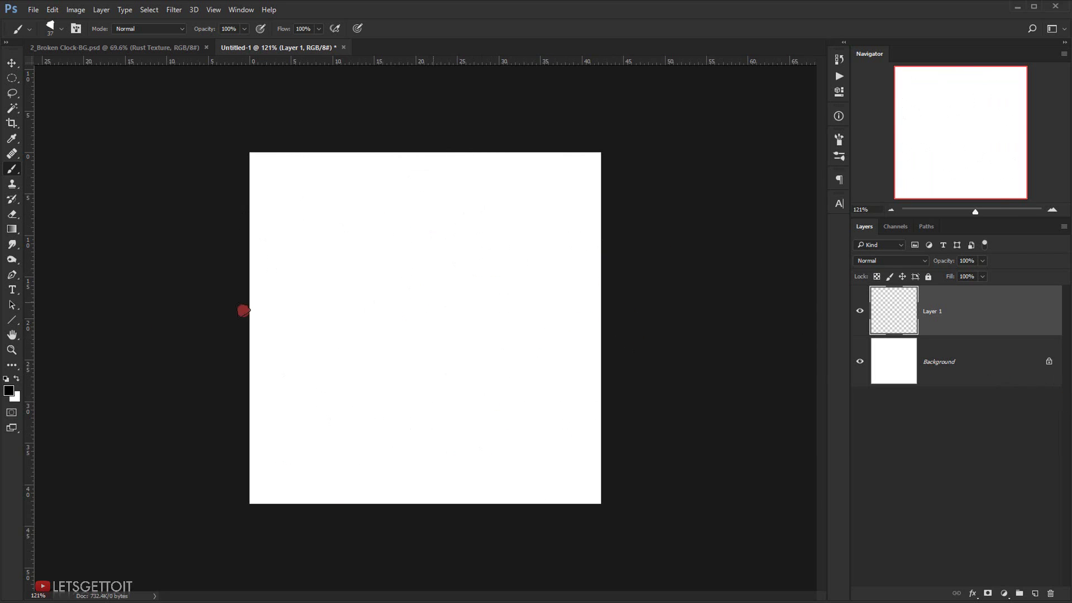
Draw a second tall irregular shard with the Lasso on Layer 1, fill it with black and deselect it.
click(12, 93)
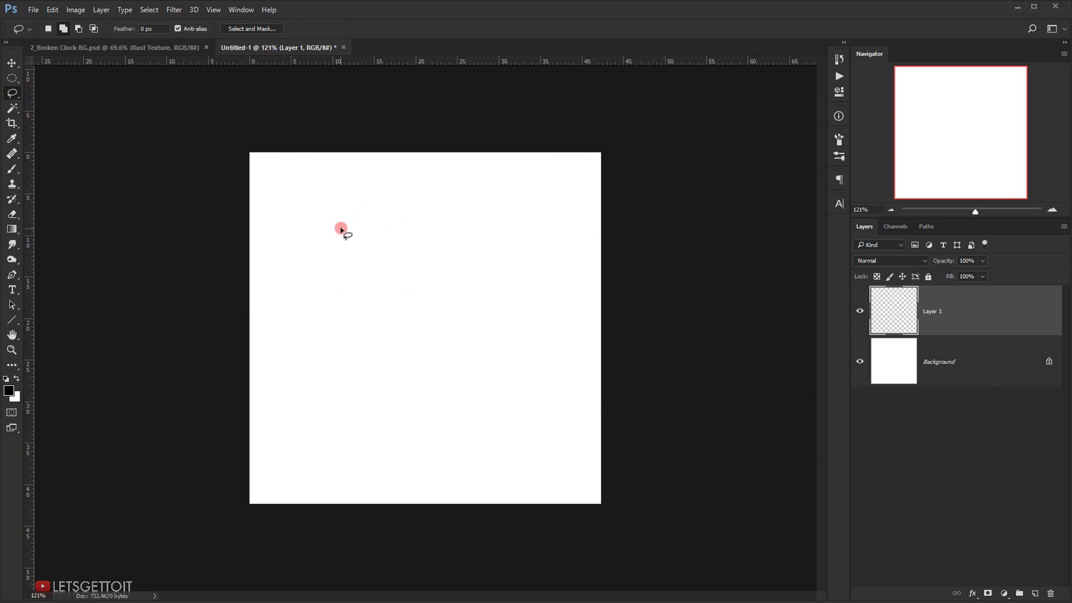
mouse_move(341, 230)
mouse_down()
mouse_move(468, 206)
mouse_move(467, 457)
mouse_move(441, 483)
mouse_up()
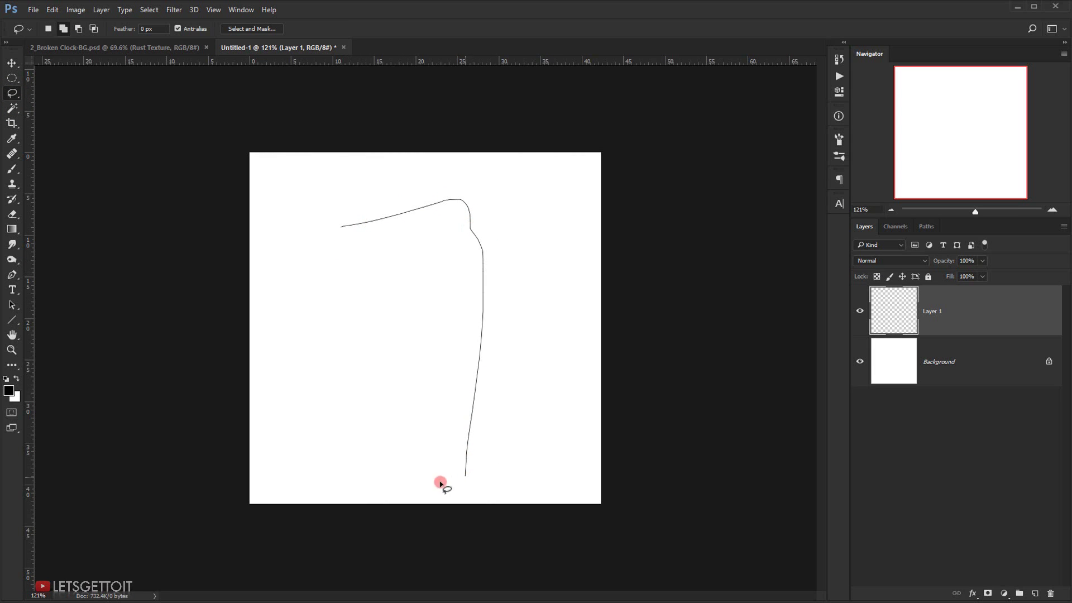
drag(320, 200, 320, 202)
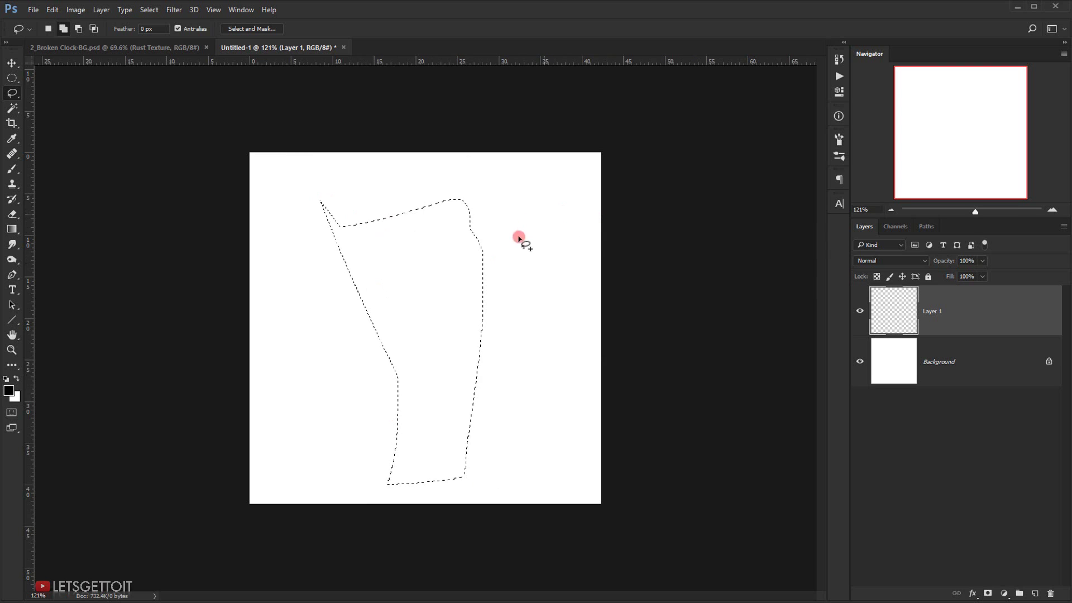
key(alt)
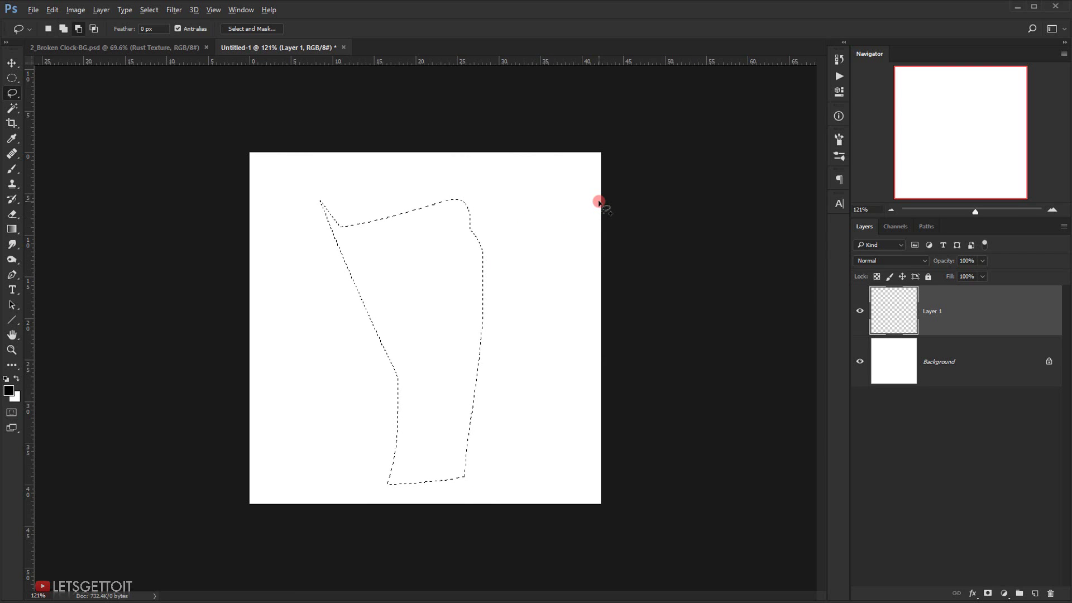
key(alt+BackSpace)
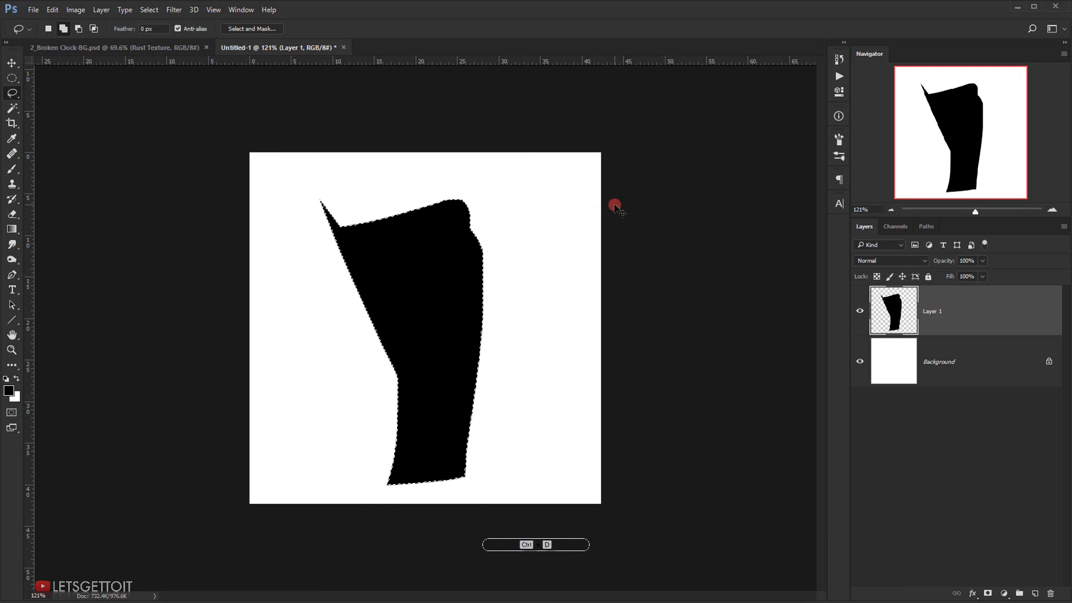
key(ctrl+d)
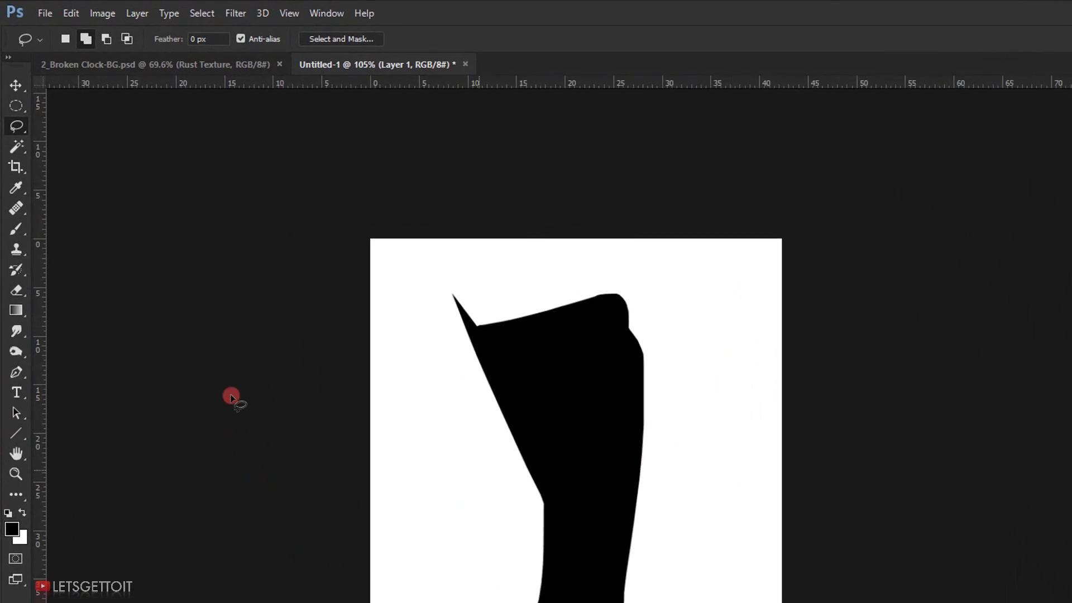
Define the black shard as a new brush preset, keeping the name Sampled Brush 2.
click(52, 10)
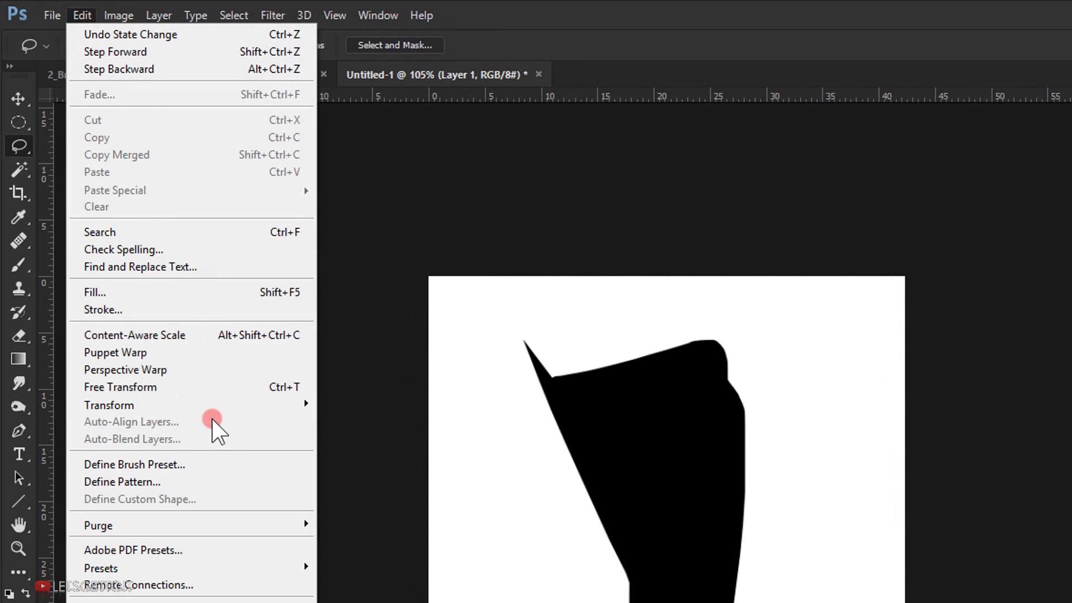
click(156, 464)
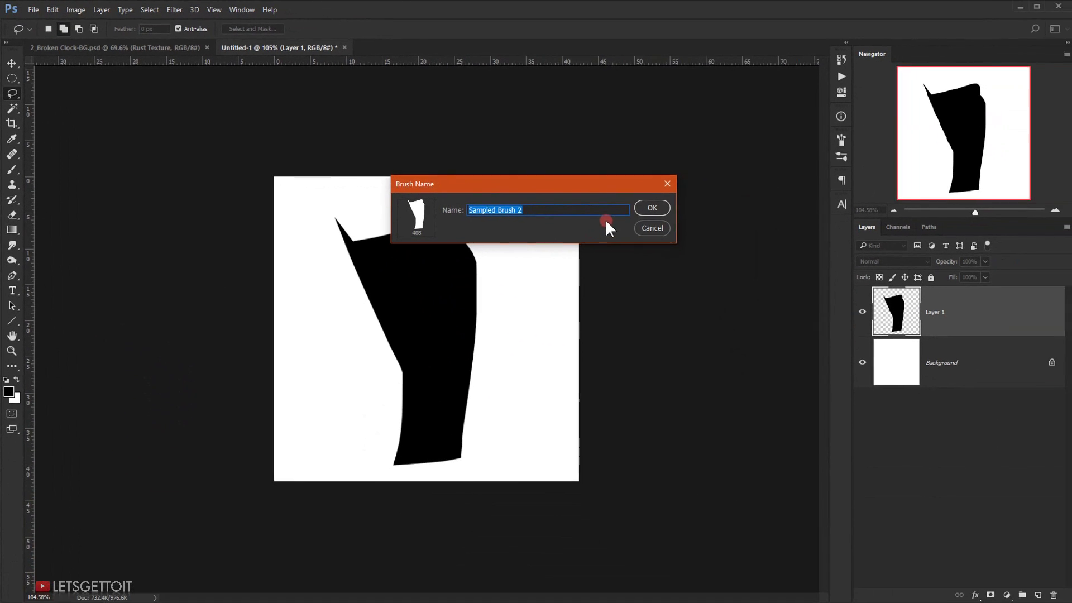
click(1000, 317)
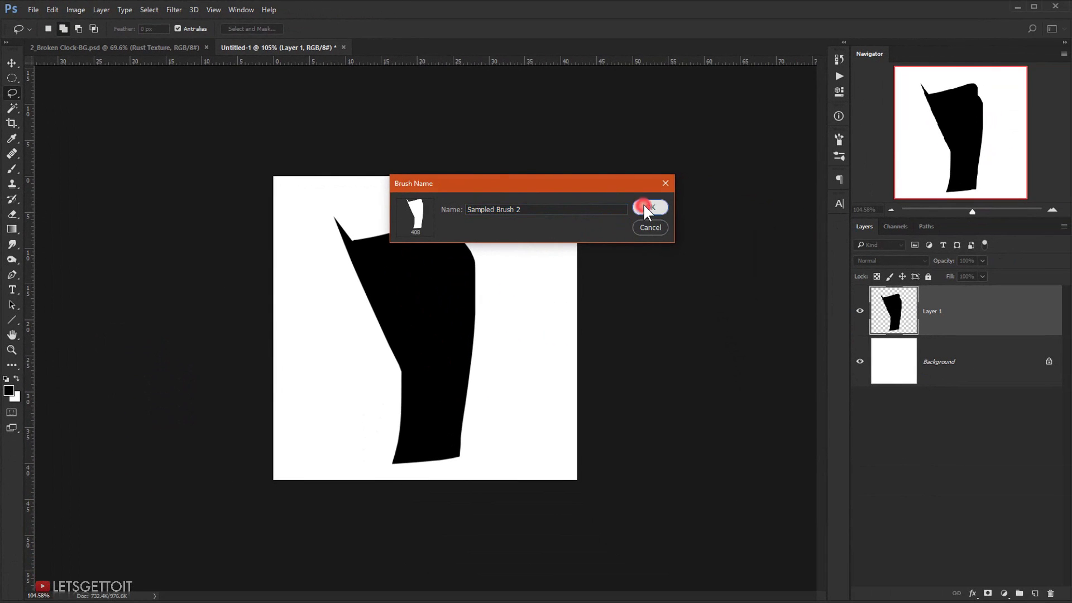
Switch to the Brush tool and set the new shard brush tip's spacing to 347%.
click(12, 170)
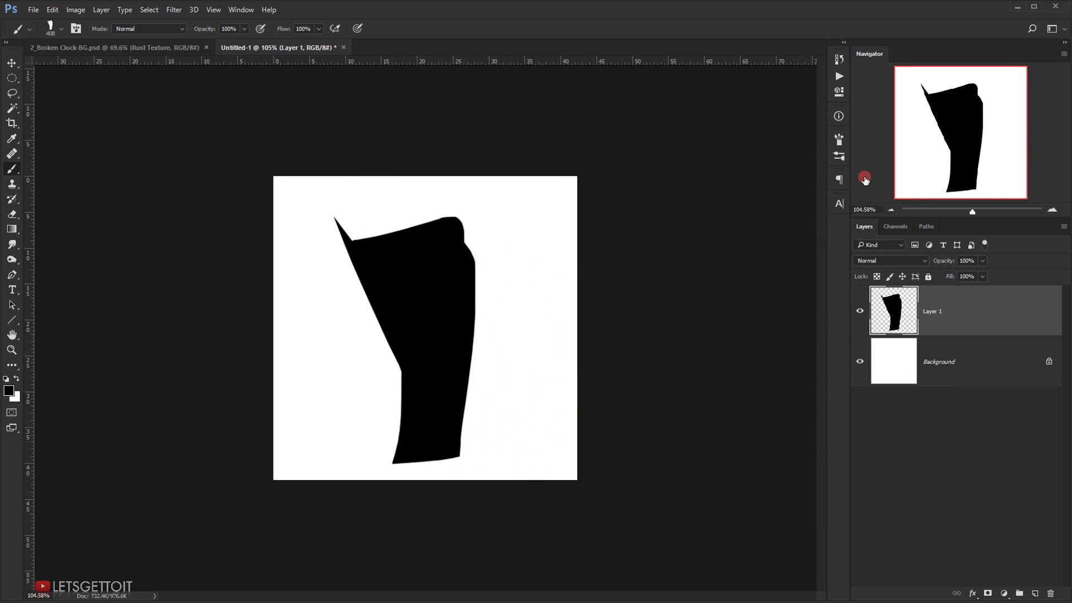
click(840, 138)
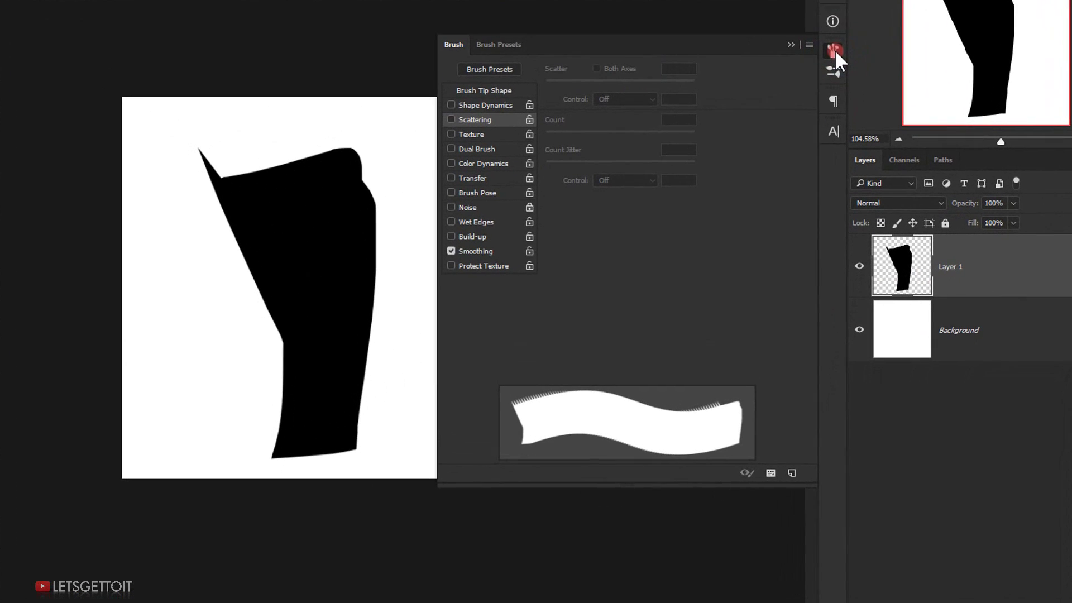
click(479, 88)
drag(553, 358, 667, 354)
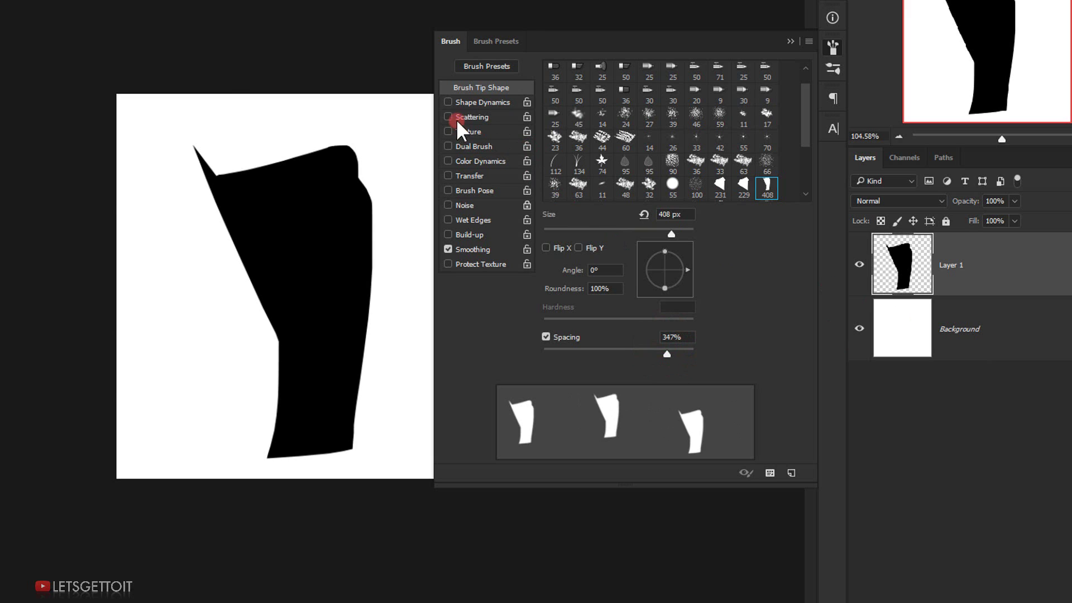
Enable Shape Dynamics with a size jitter of about 51%, and Scattering on both axes at 828%.
click(483, 102)
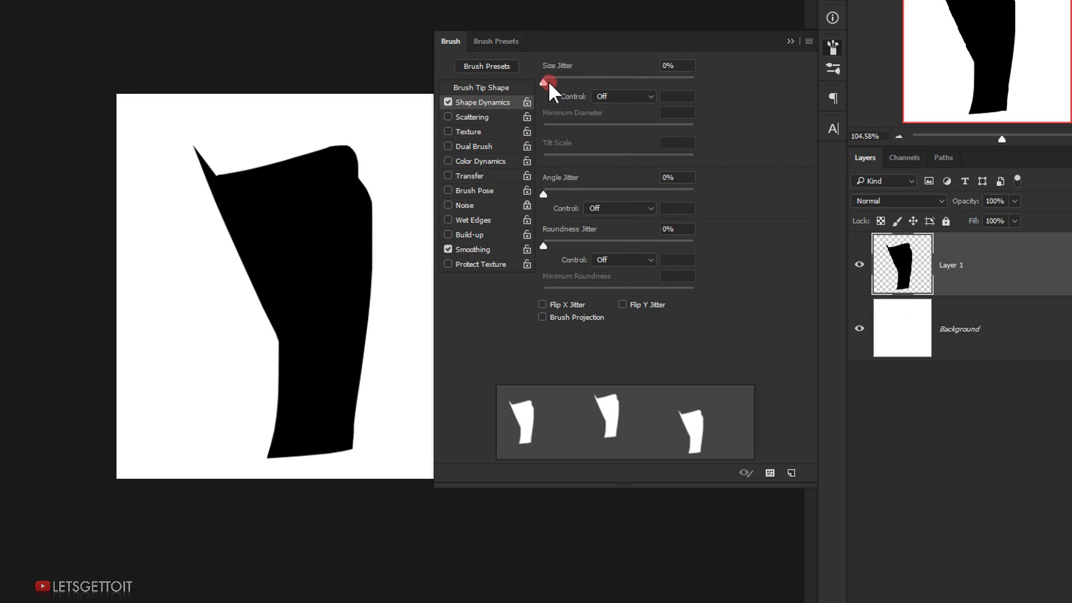
drag(548, 82, 611, 81)
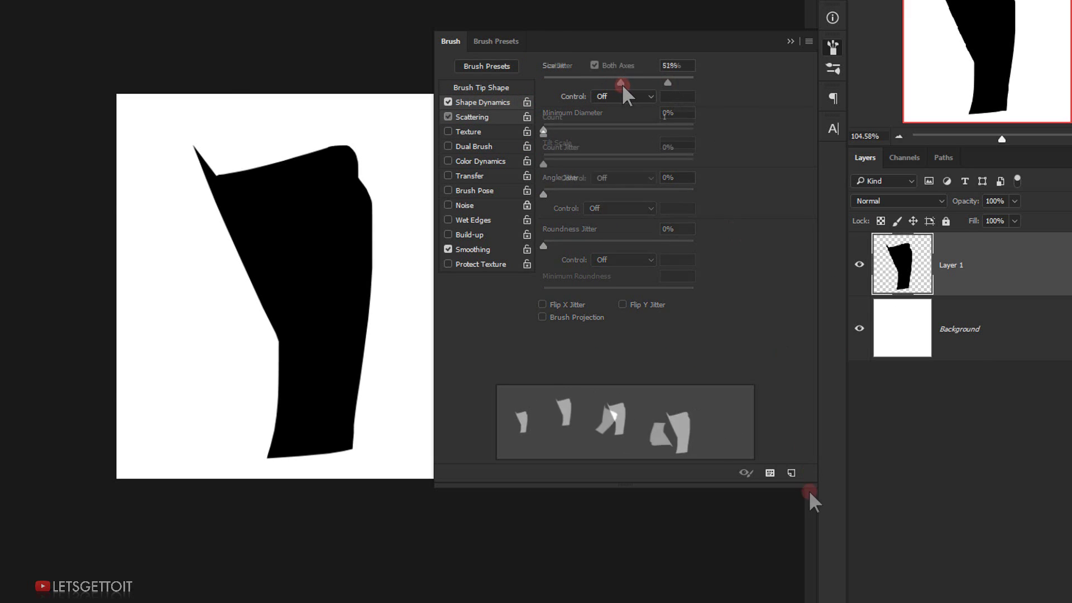
Save the configured brush as a new preset named Shatter 2 and close the brush settings.
click(791, 473)
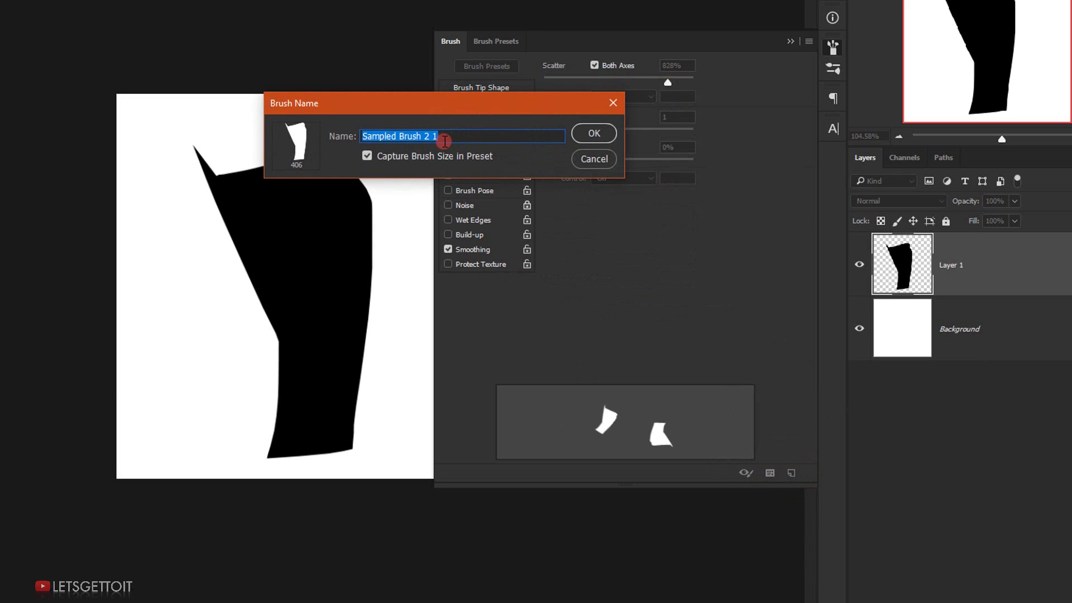
text(Shatter 2)
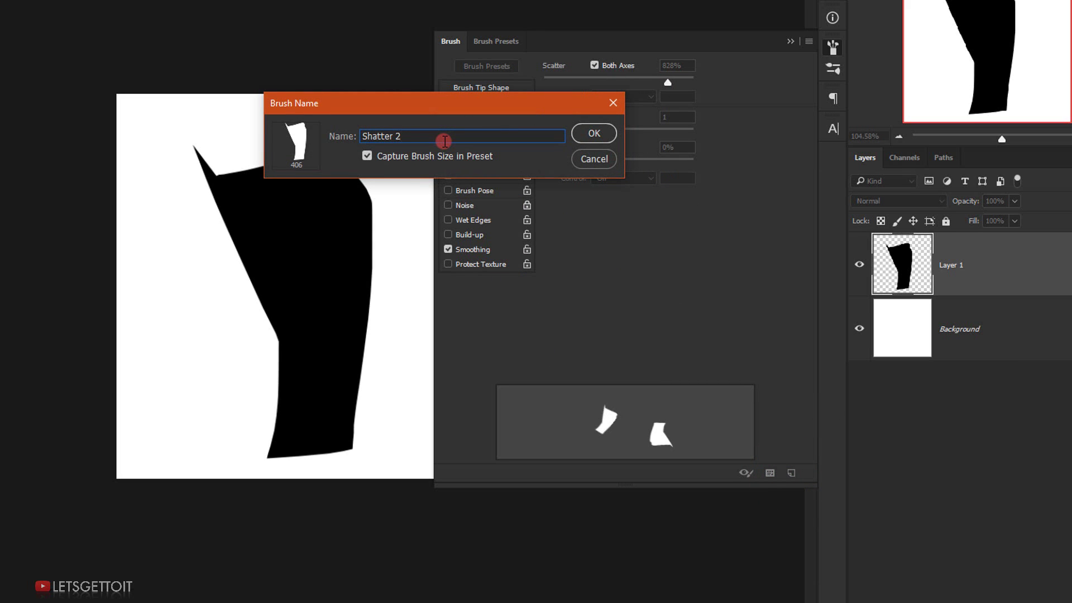
key(Return)
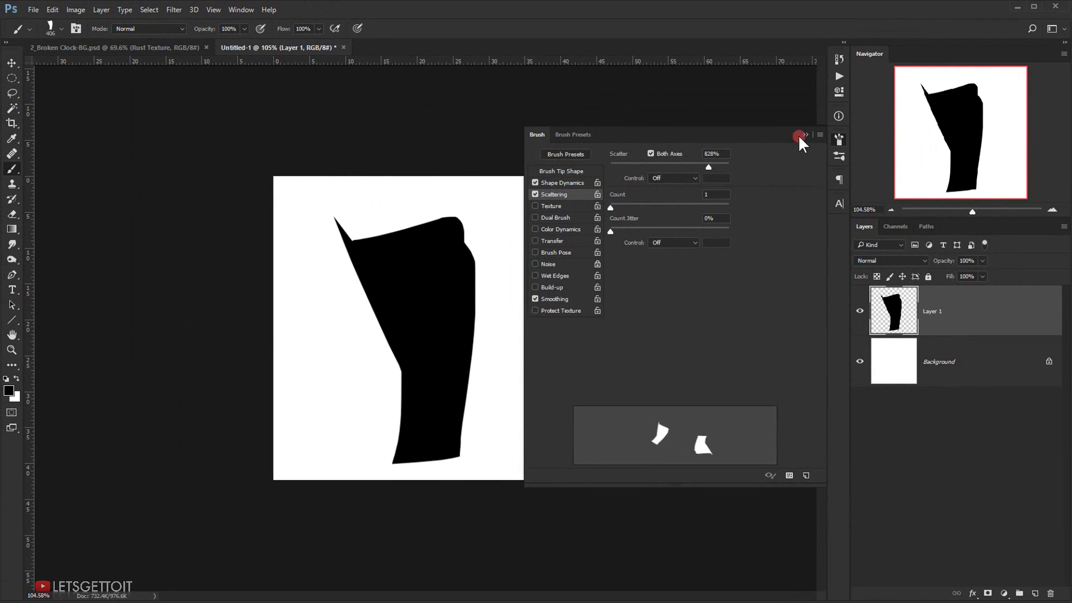
click(800, 135)
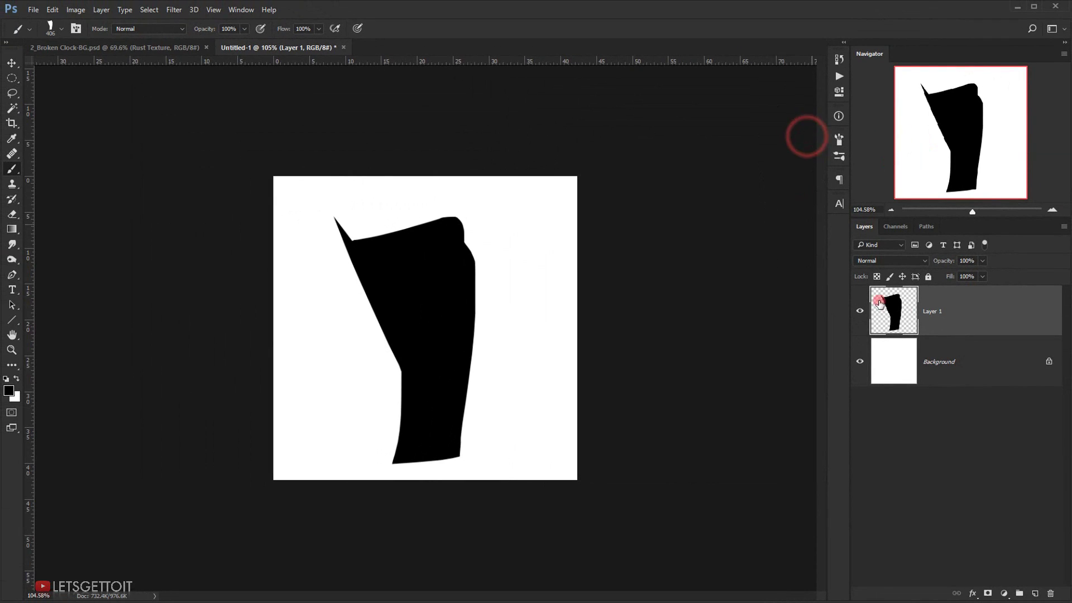
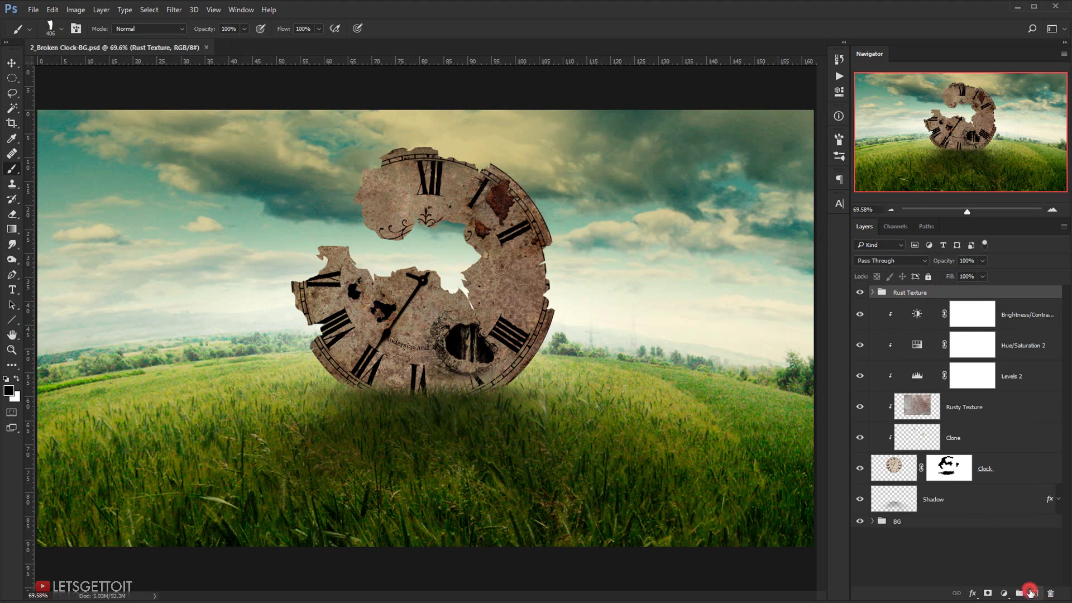
Create a new layer above the Rust Texture group in the Broken Clock document and rename it Shatter.
click(1035, 593)
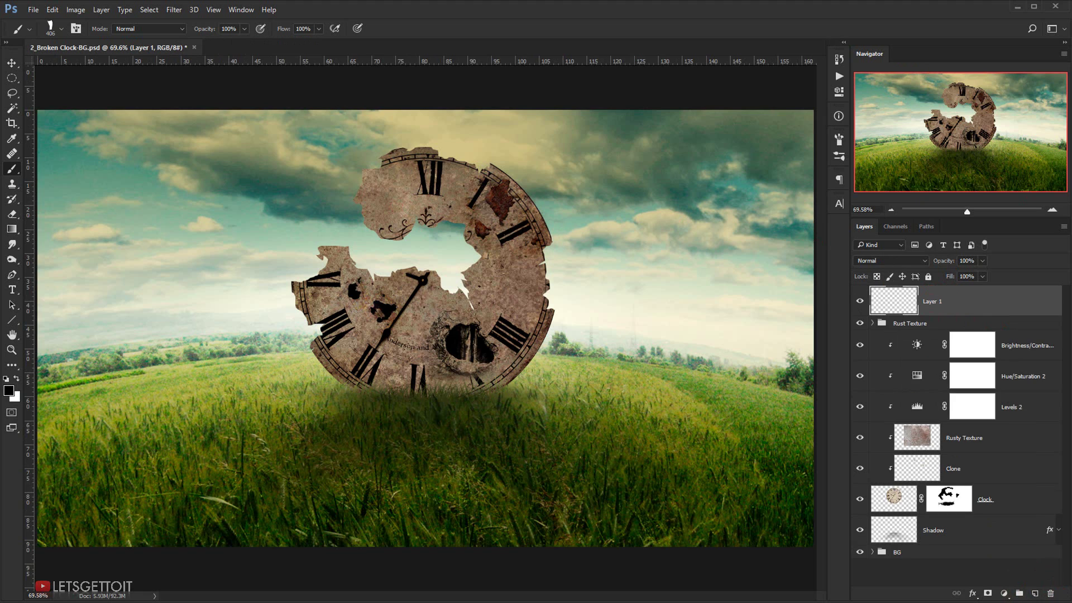
double_click(940, 301)
key(Return)
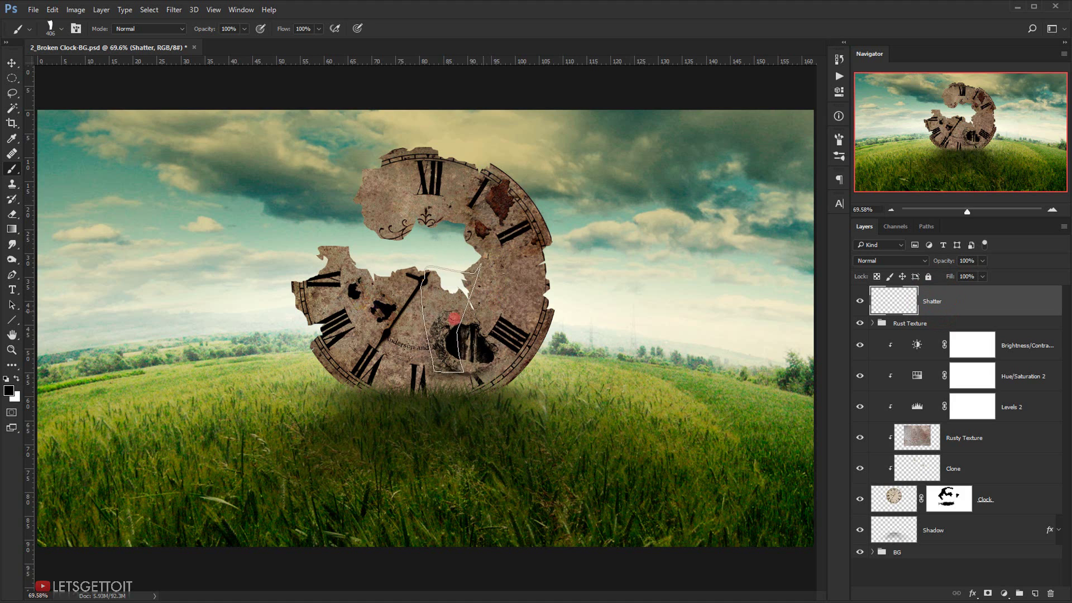
Reduce the Shatter 2 brush size to 21 px.
drag(408, 256, 363, 251)
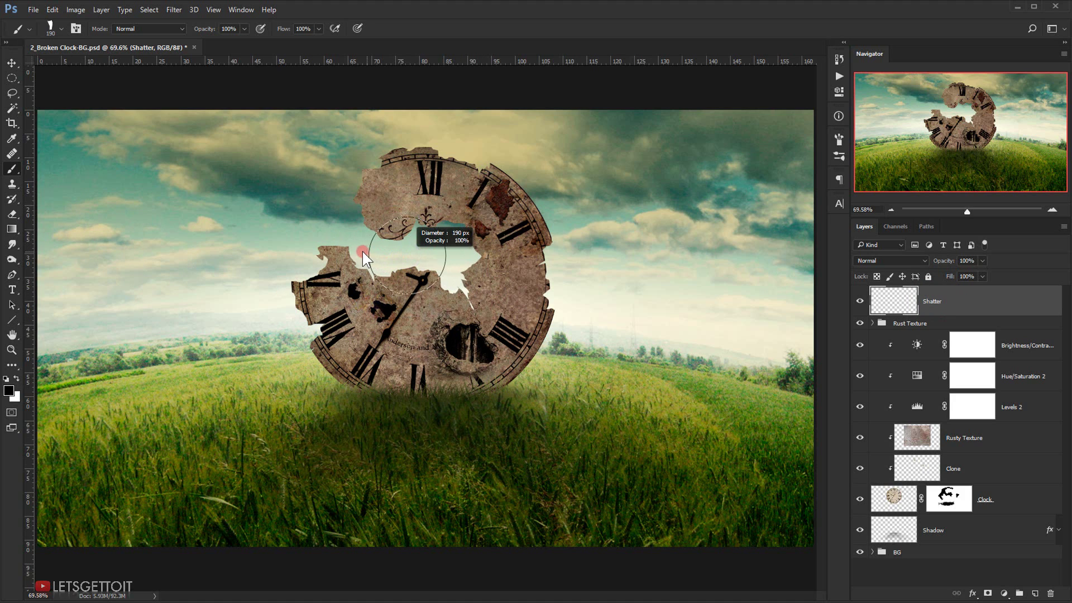
mouse_move(314, 169)
mouse_down()
mouse_move(302, 169)
mouse_move(339, 184)
mouse_up()
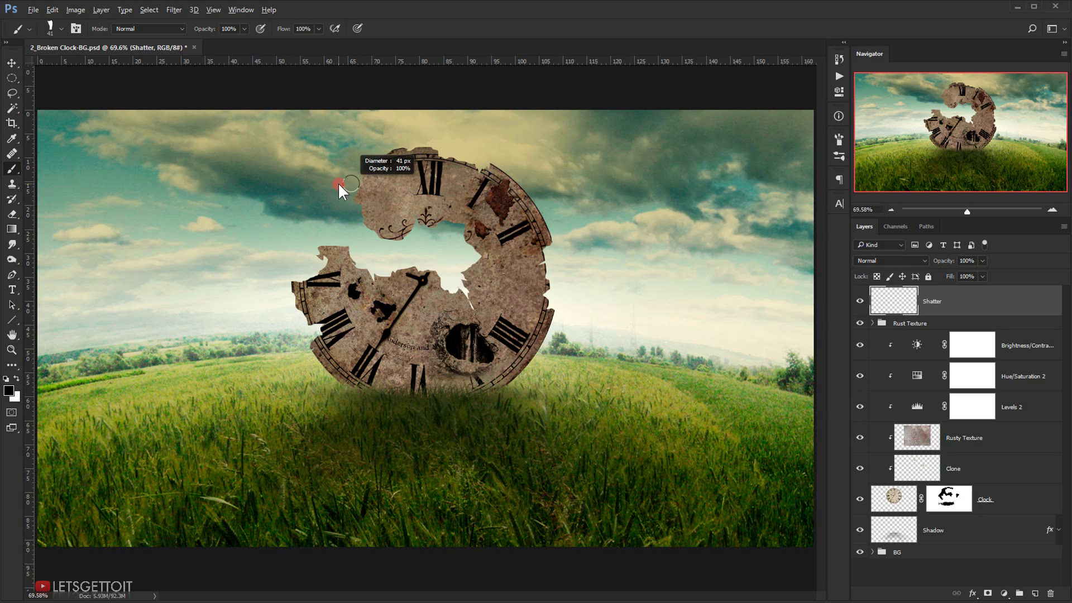
right_click(339, 184)
drag(417, 211, 407, 211)
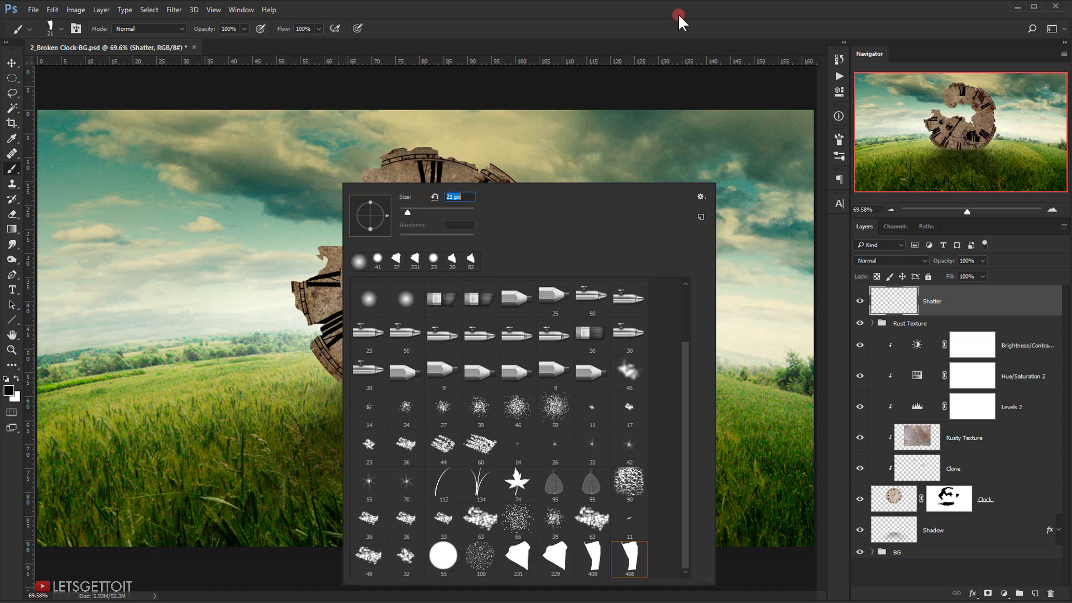
click(678, 14)
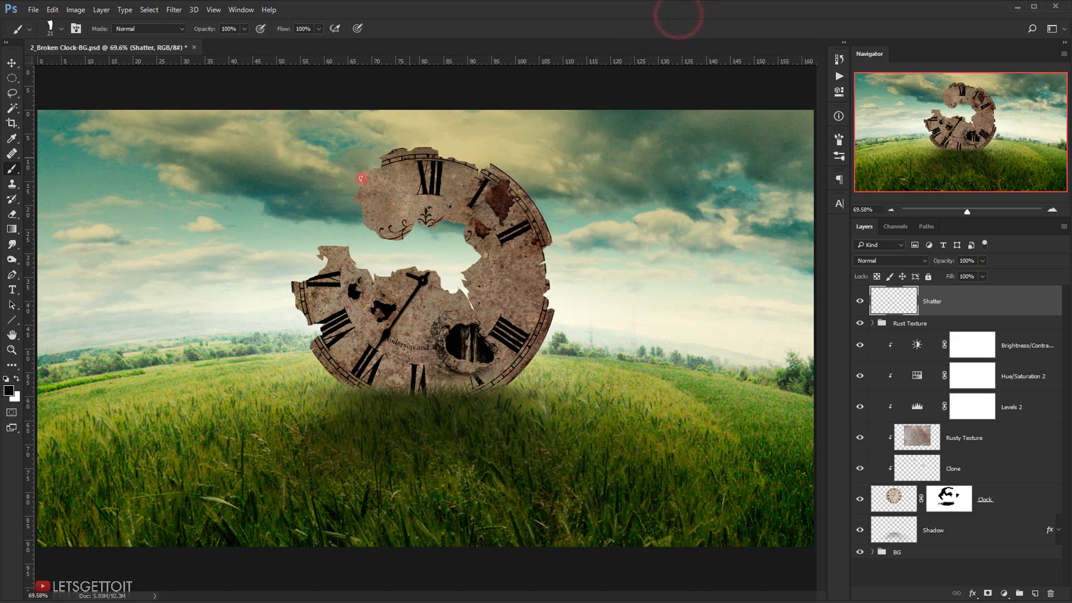
Paint black shards on the Shatter layer around the clock's left side, upper edge and right edge.
click(349, 214)
click(343, 169)
drag(318, 198, 250, 219)
mouse_move(298, 262)
mouse_down()
mouse_move(261, 265)
mouse_move(229, 268)
mouse_up()
mouse_move(176, 246)
mouse_down()
mouse_move(321, 199)
mouse_move(317, 190)
mouse_move(352, 194)
mouse_move(344, 225)
mouse_move(403, 258)
mouse_move(455, 247)
mouse_up()
mouse_move(483, 177)
mouse_down()
mouse_move(435, 143)
mouse_move(600, 200)
mouse_move(555, 275)
mouse_move(553, 374)
mouse_up()
mouse_move(289, 310)
mouse_down()
mouse_move(310, 339)
mouse_move(273, 354)
mouse_up()
mouse_move(282, 289)
mouse_down()
mouse_move(270, 200)
mouse_move(283, 178)
mouse_move(534, 123)
mouse_up()
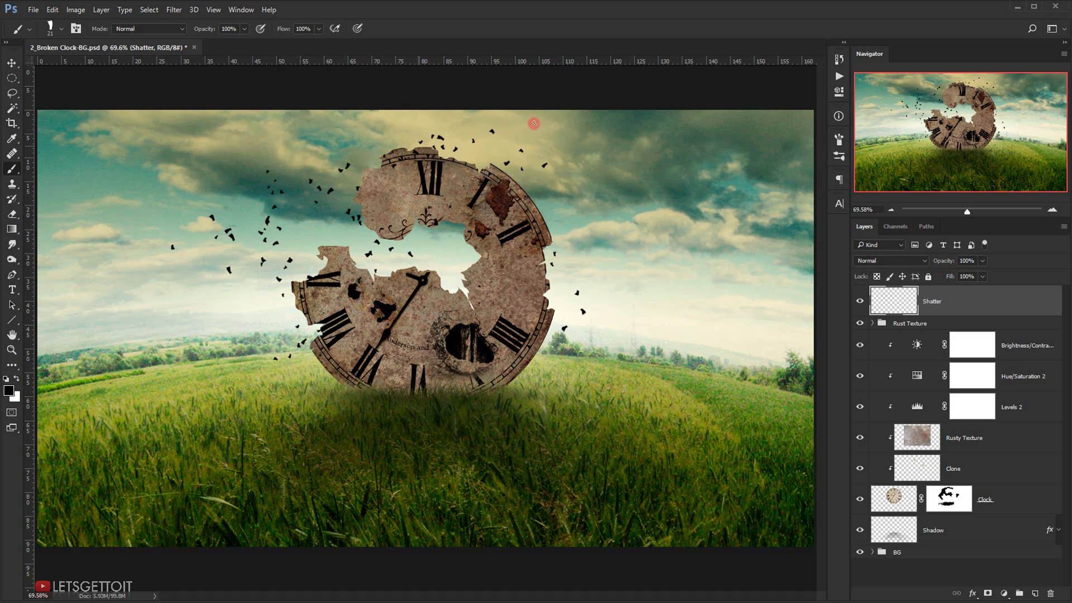
Choose the first Shatter brush, the 229 px shard preset, and reduce its size to 21 px.
right_click(462, 211)
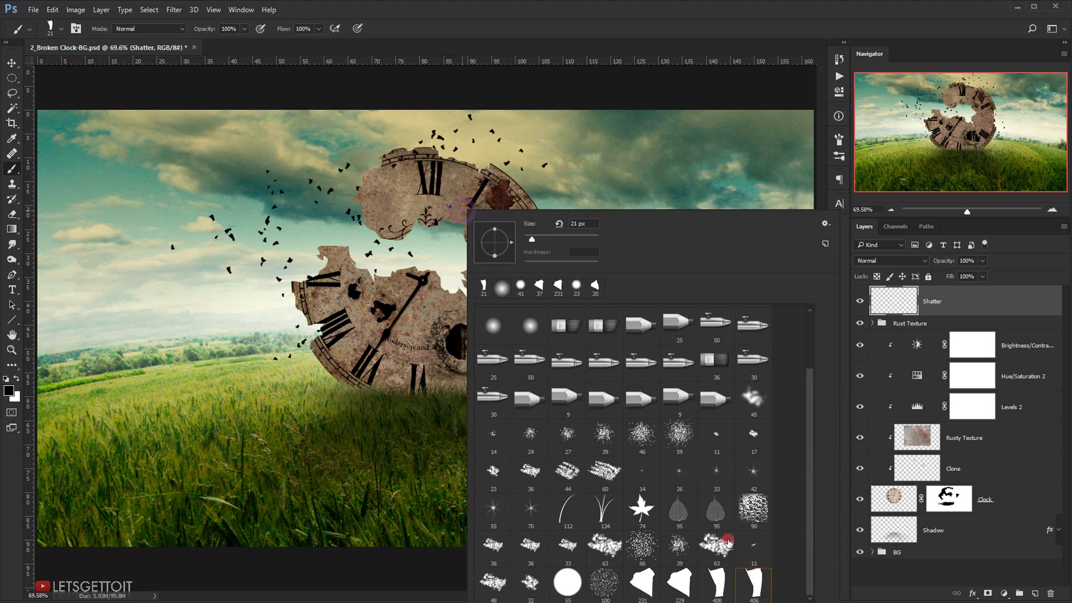
click(680, 583)
click(493, 241)
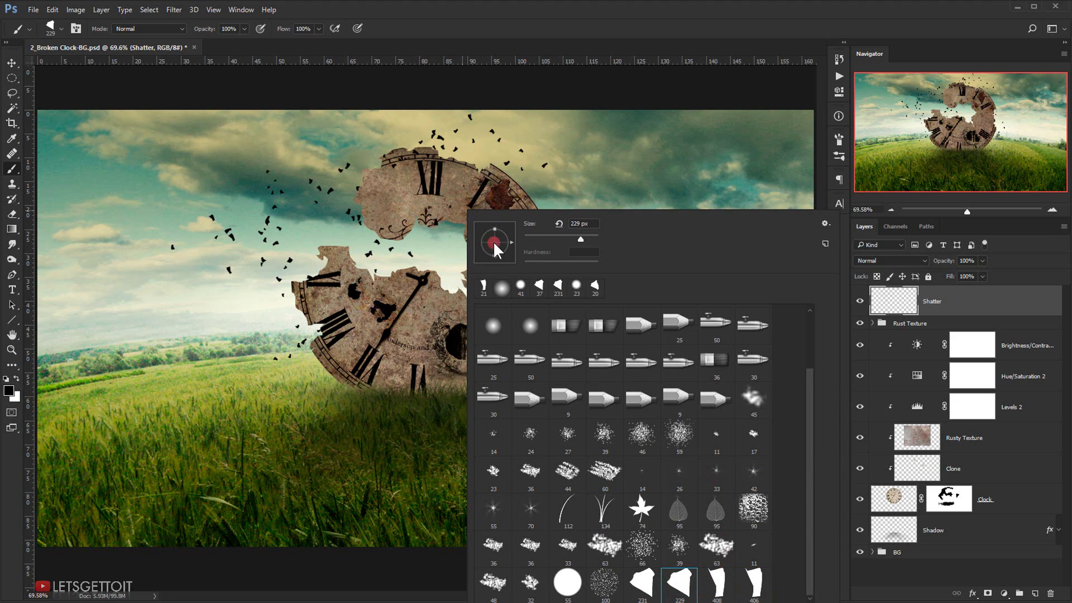
drag(551, 239, 535, 237)
click(679, 21)
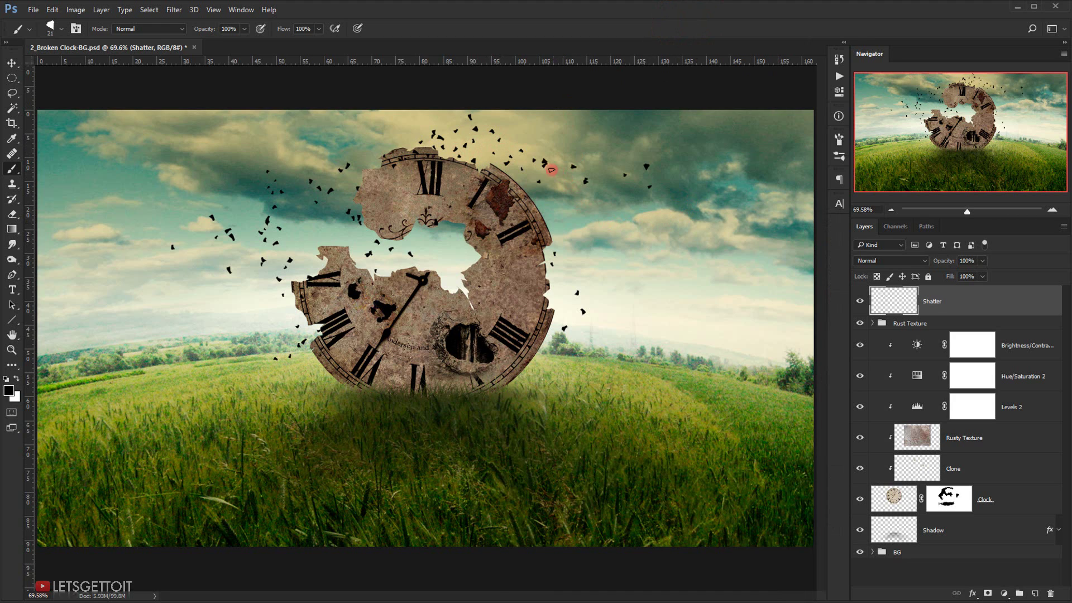
Paint more shards along the clock's right edge, around its broken left side and near the lower right rim.
mouse_move(551, 170)
mouse_down()
mouse_move(565, 283)
mouse_move(558, 306)
mouse_move(550, 273)
mouse_move(550, 356)
mouse_up()
mouse_move(392, 254)
mouse_down()
mouse_move(340, 250)
mouse_move(327, 227)
mouse_move(313, 292)
mouse_move(318, 260)
mouse_move(299, 285)
mouse_move(269, 277)
mouse_move(305, 329)
mouse_move(275, 314)
mouse_move(260, 287)
mouse_move(314, 235)
mouse_up()
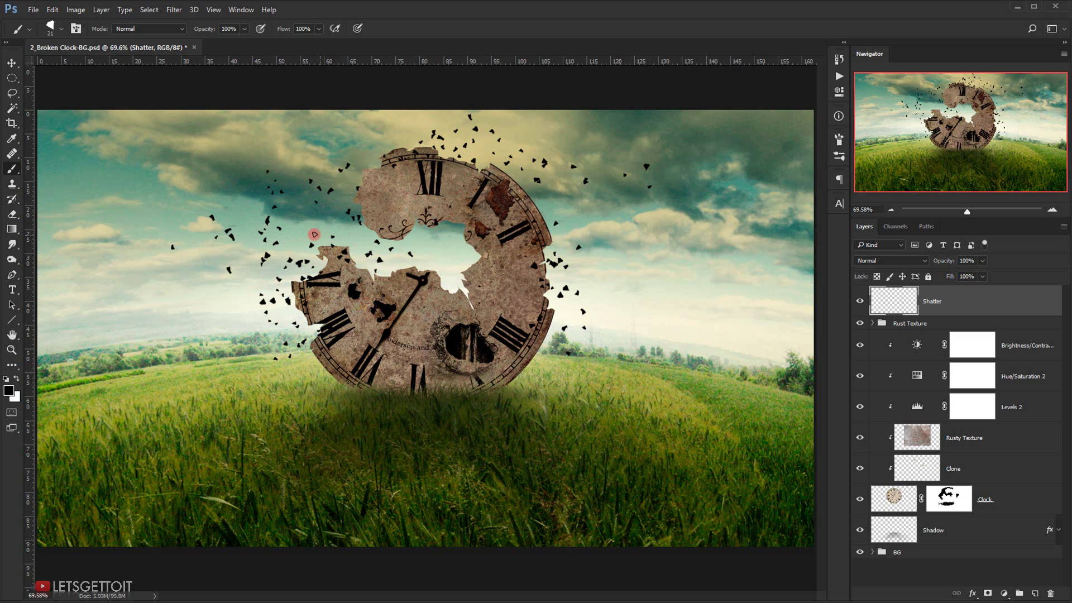
mouse_move(424, 275)
mouse_down()
mouse_move(478, 352)
mouse_move(529, 383)
mouse_up()
Reduce the brush size to 13 px and add smaller shards around the clock's upper left and right edges.
scroll(352, 177, up, 4)
alt+right_click(282, 247)
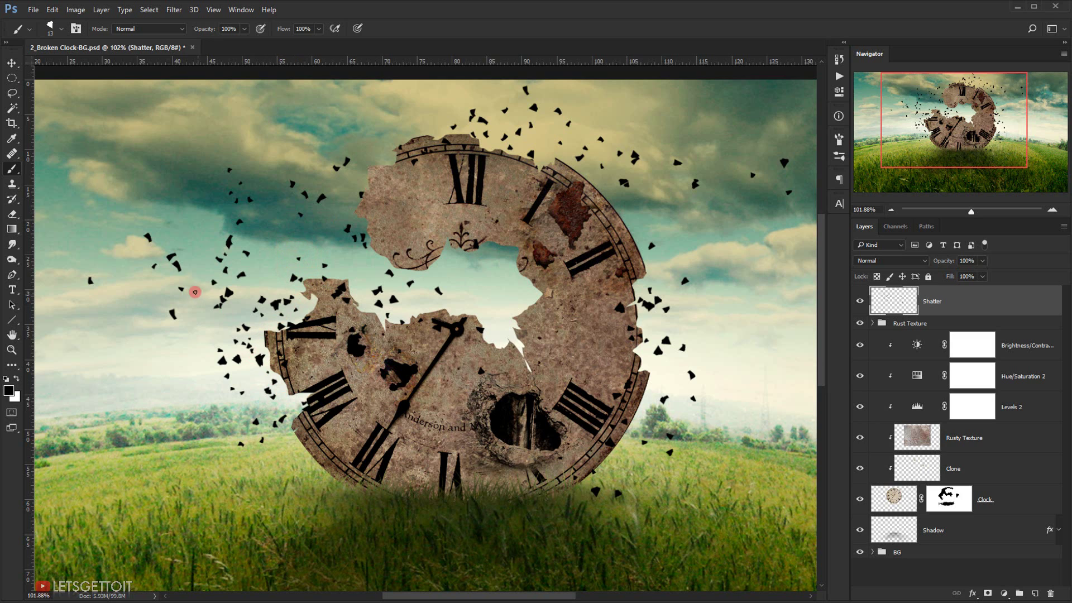
click(429, 132)
mouse_move(509, 152)
mouse_down()
mouse_move(563, 163)
mouse_move(629, 228)
mouse_move(676, 309)
mouse_up()
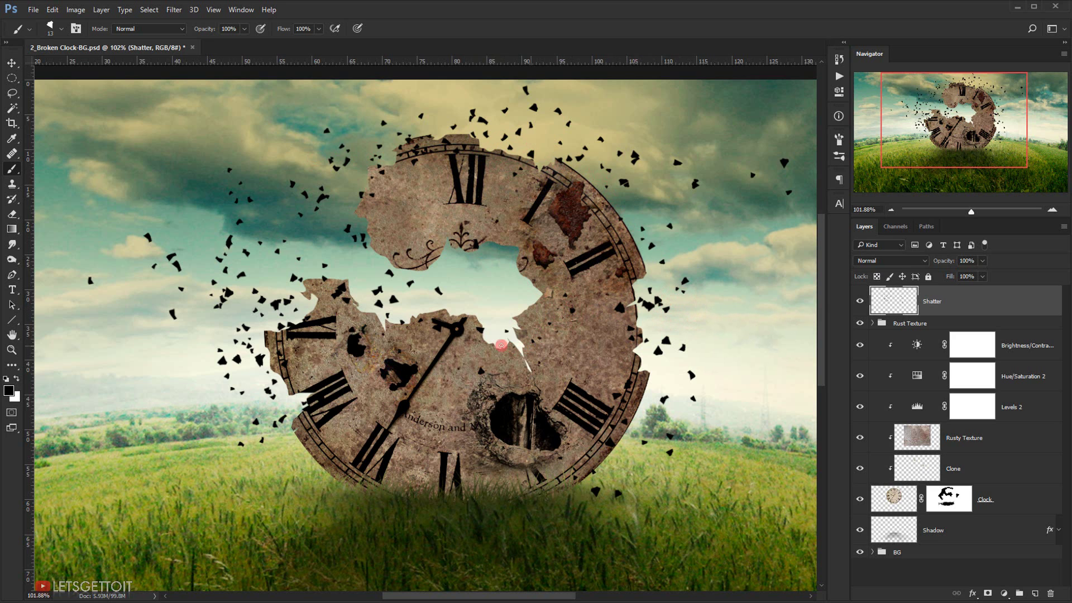
Add a few more small shards beside the clock's lower left edge.
key(ctrl+0)
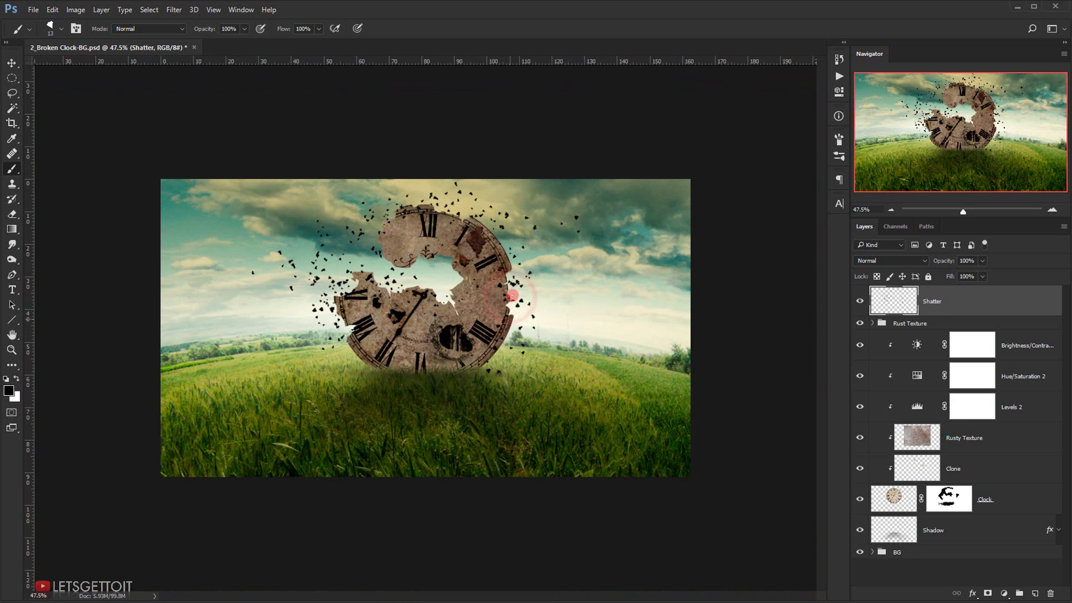
scroll(439, 296, up, 5)
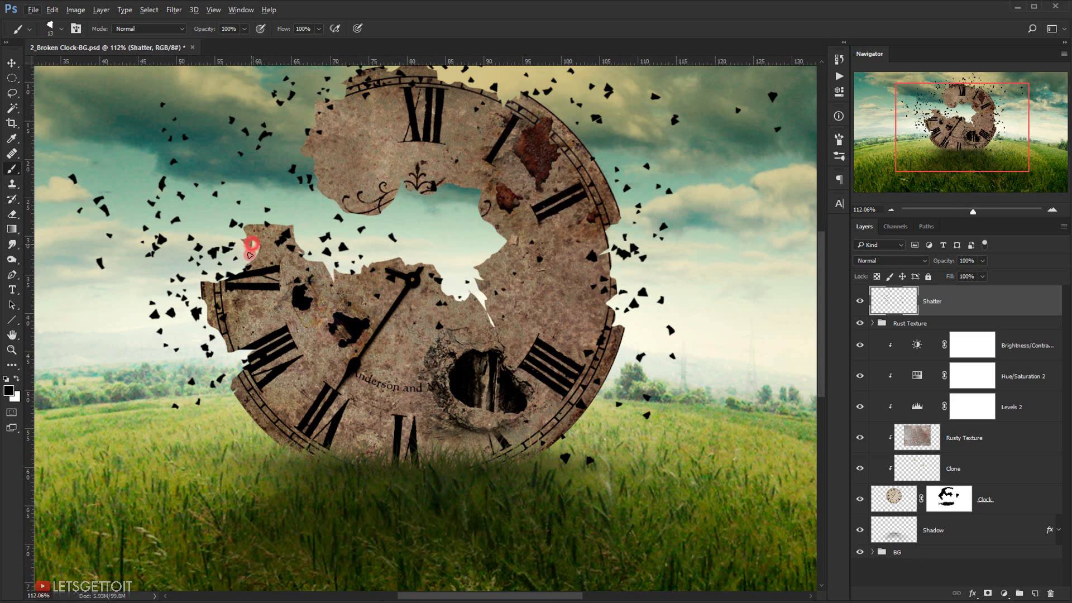
click(343, 330)
click(133, 408)
click(221, 351)
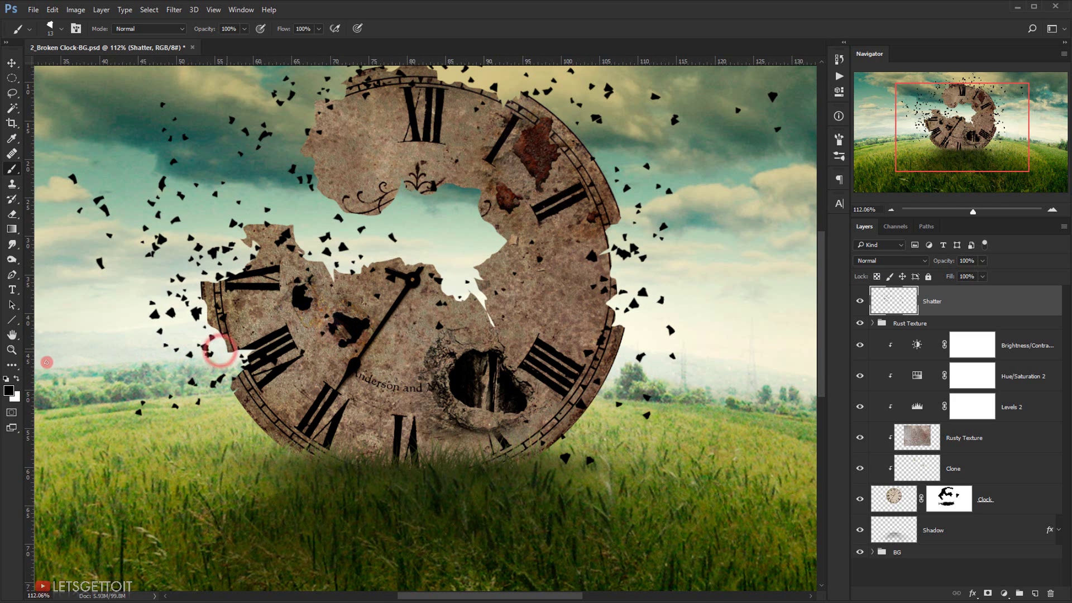
Hide the Shatter layer, the BG group and the Shadow layer, and disable the Clock layer's mask.
scroll(163, 338, down, 3)
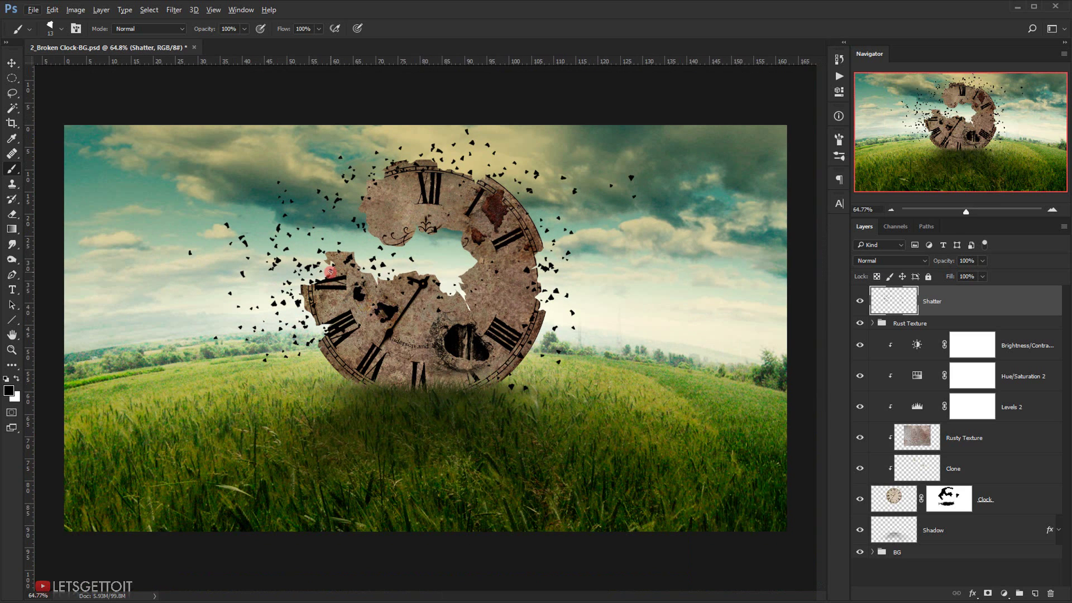
scroll(330, 272, up, 1)
click(244, 290)
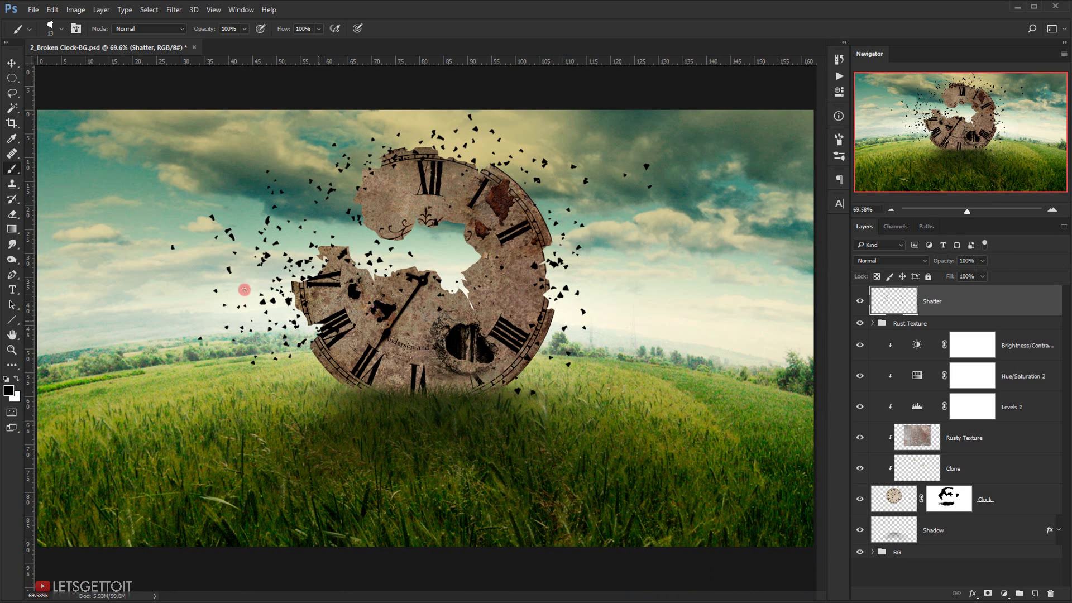
click(945, 358)
click(864, 303)
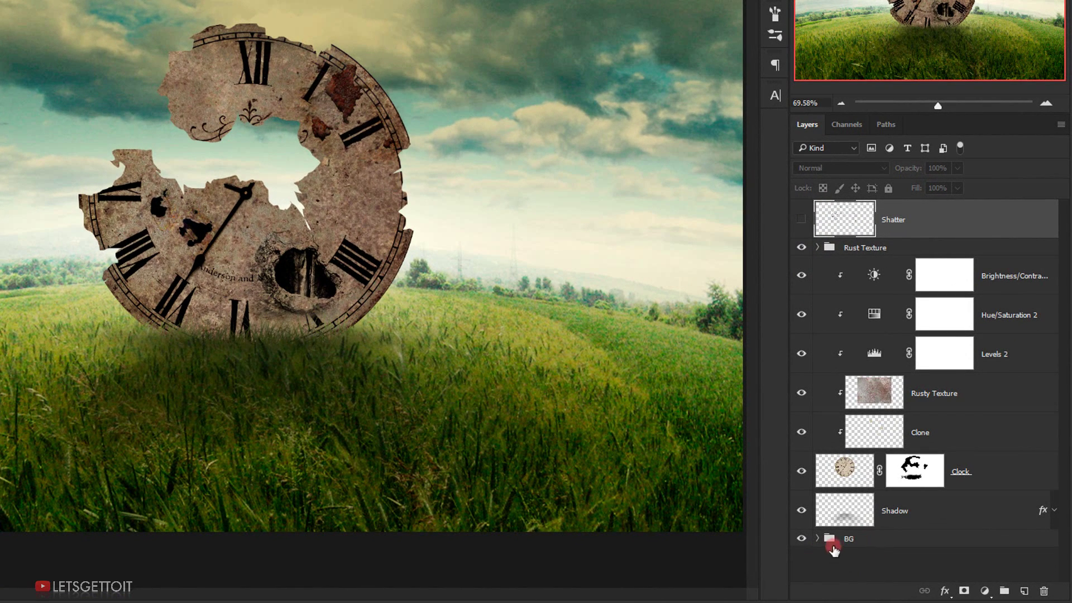
click(801, 539)
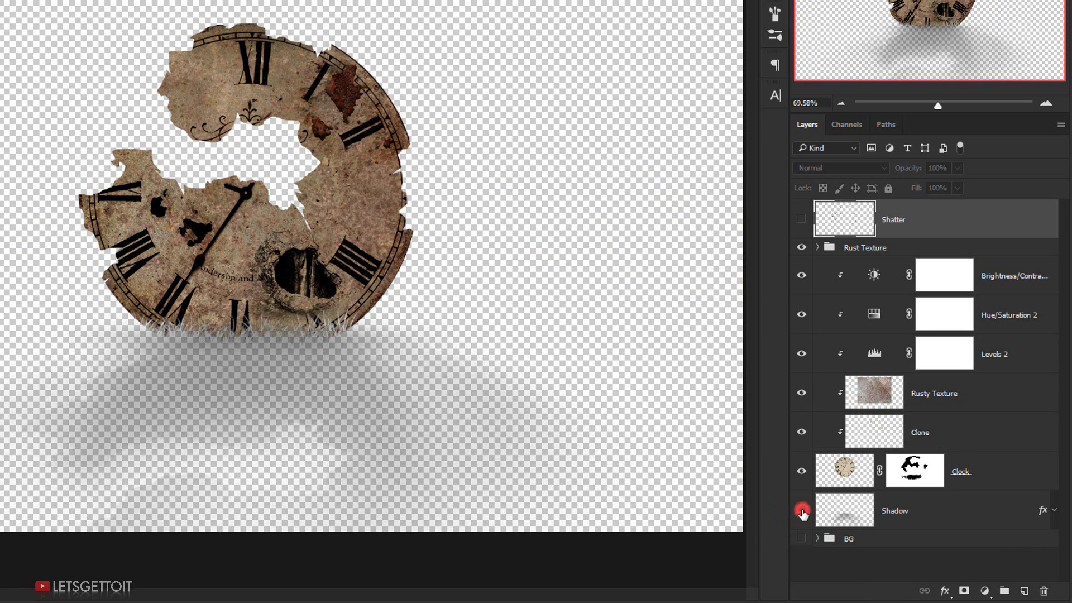
click(802, 510)
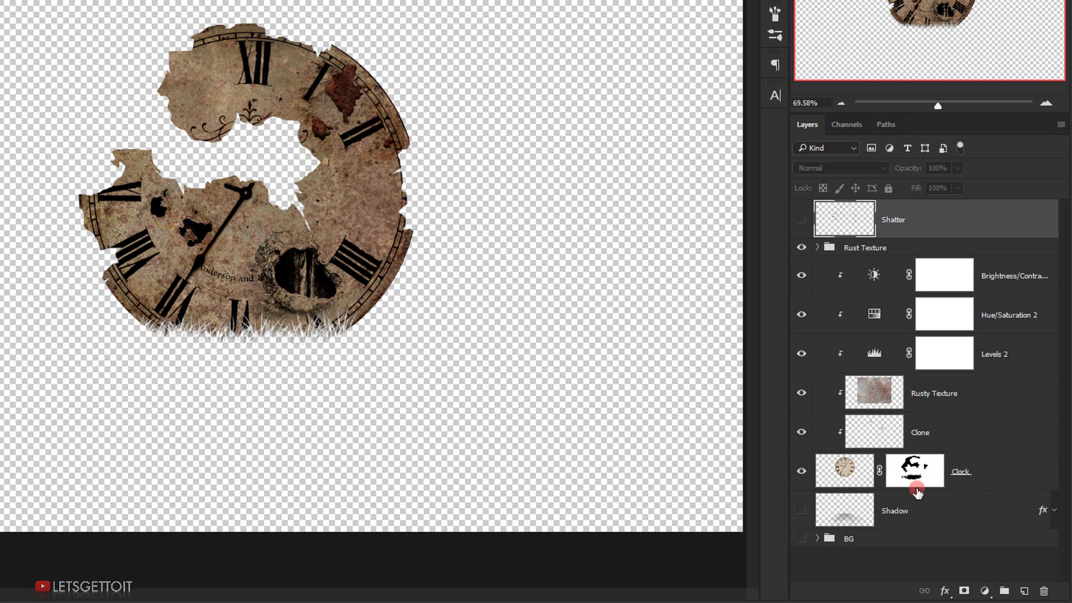
key(shift)
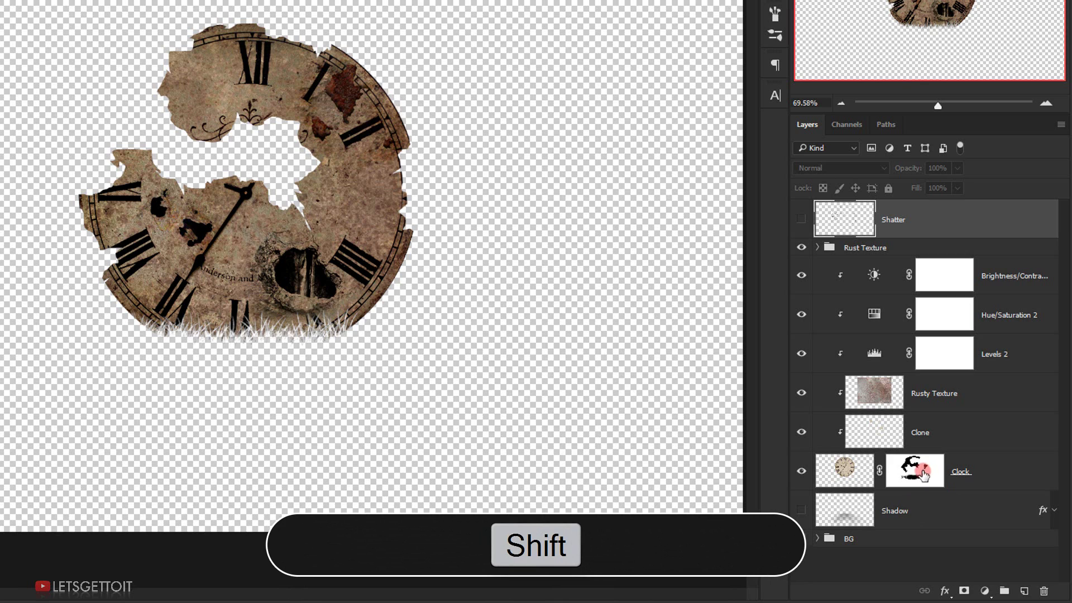
shift+click(924, 476)
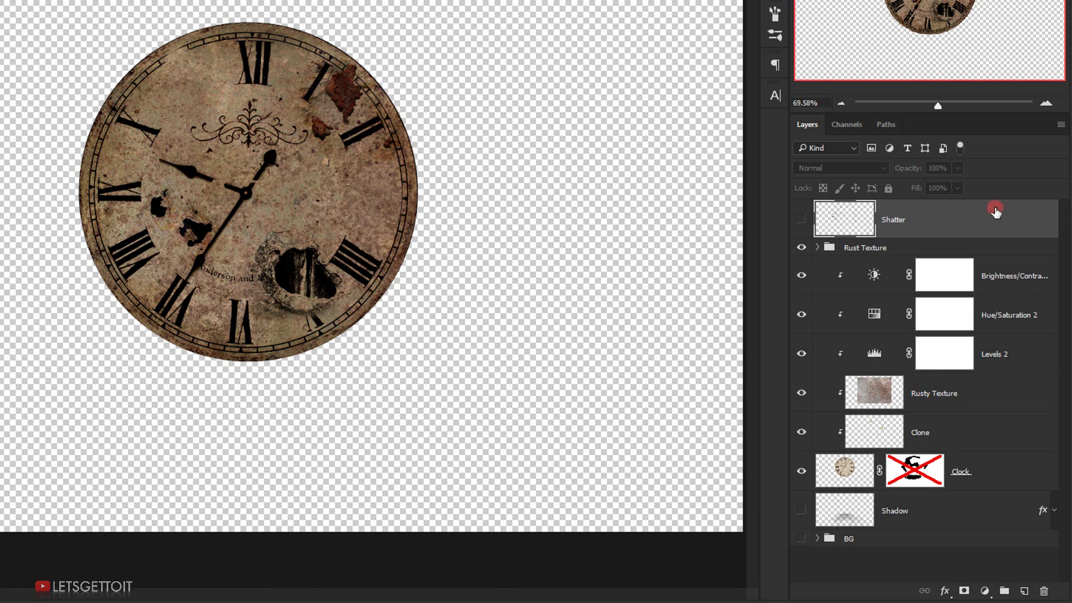
Add a layer named clock above the Rust Texture group and stamp all visible layers into it.
double_click(919, 247)
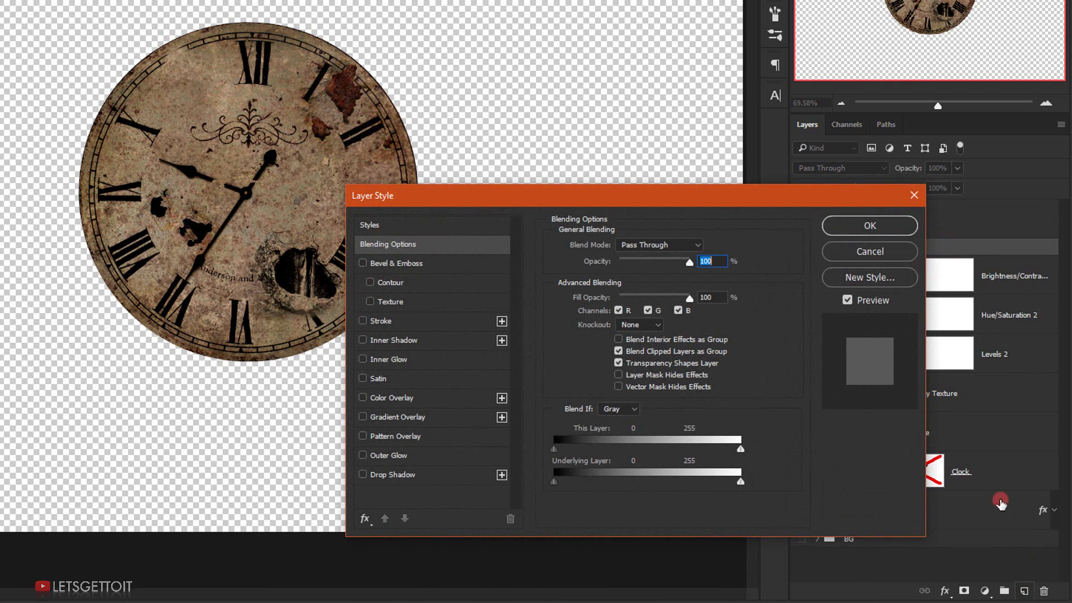
click(915, 191)
click(1025, 591)
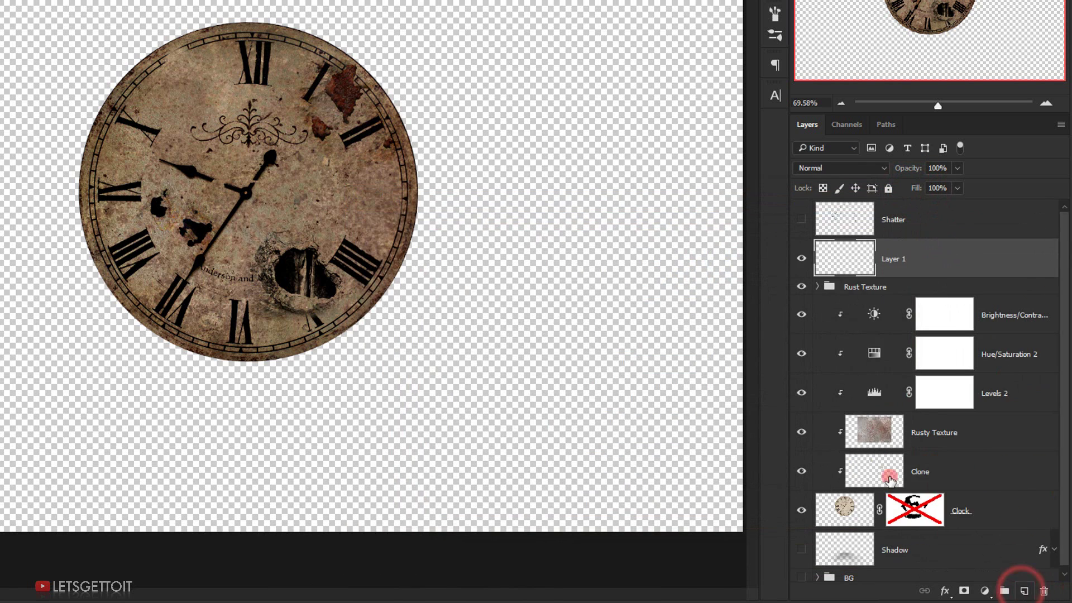
double_click(894, 258)
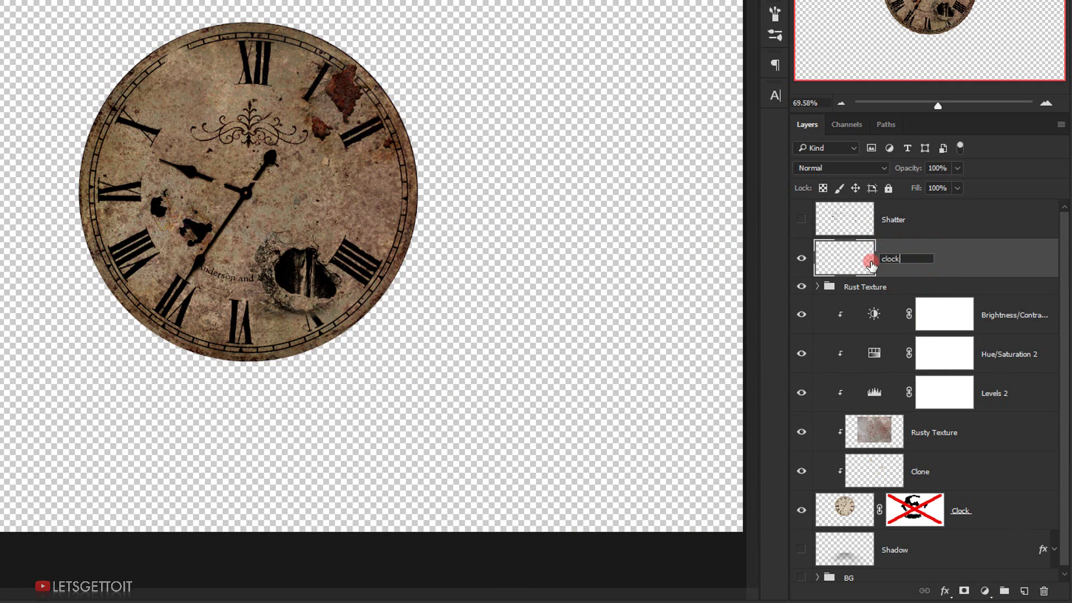
click(870, 263)
key(ctrl+alt+shift+e)
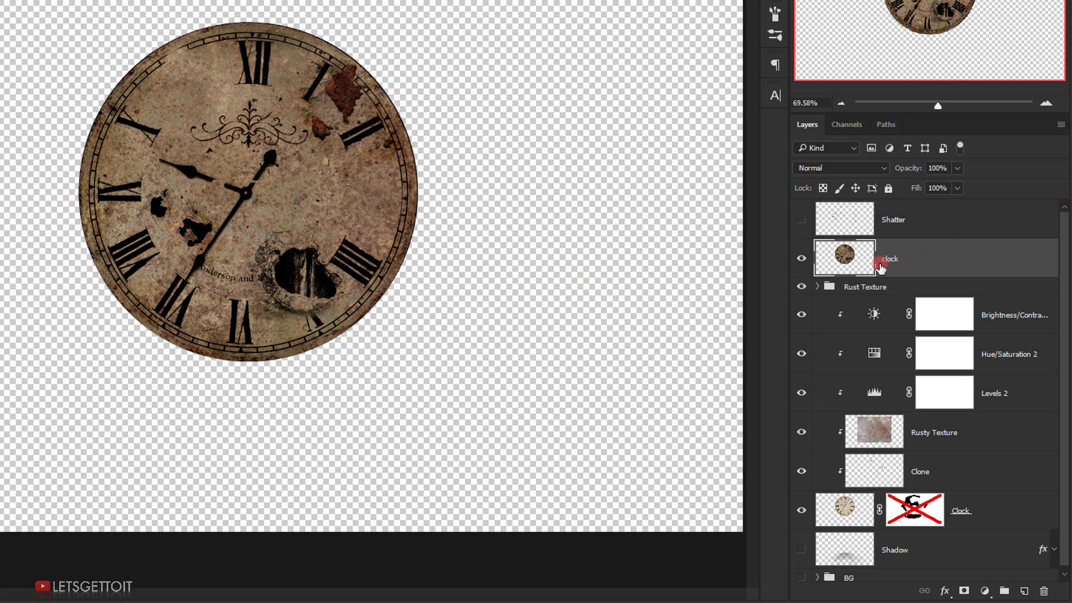
Show the BG group and the Shadow layer again, and re-enable the original Clock layer's mask.
scroll(808, 470, down, 1)
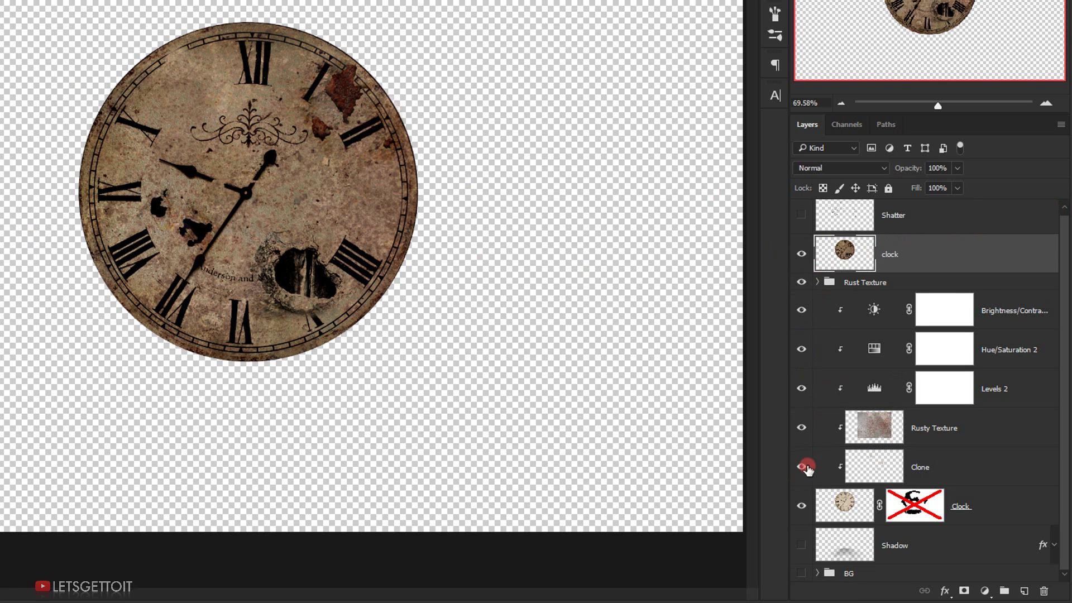
click(801, 573)
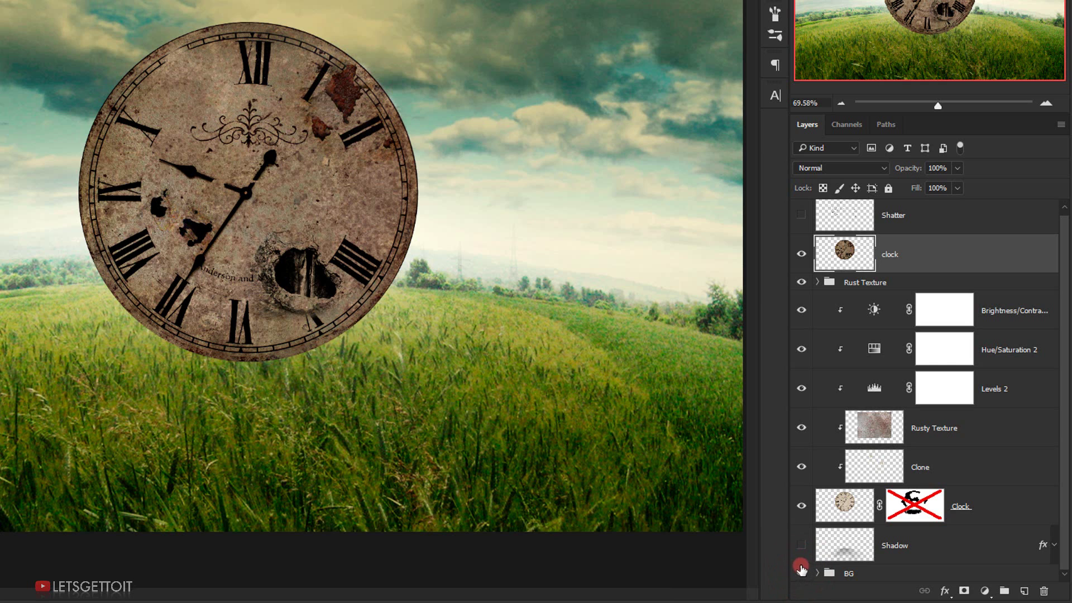
click(801, 546)
click(802, 546)
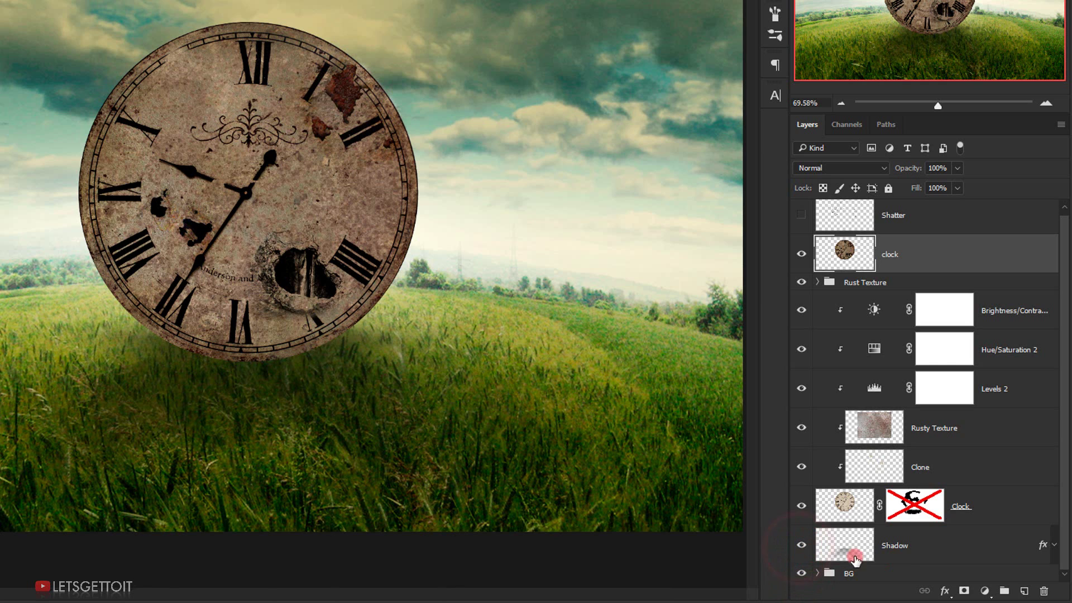
click(917, 512)
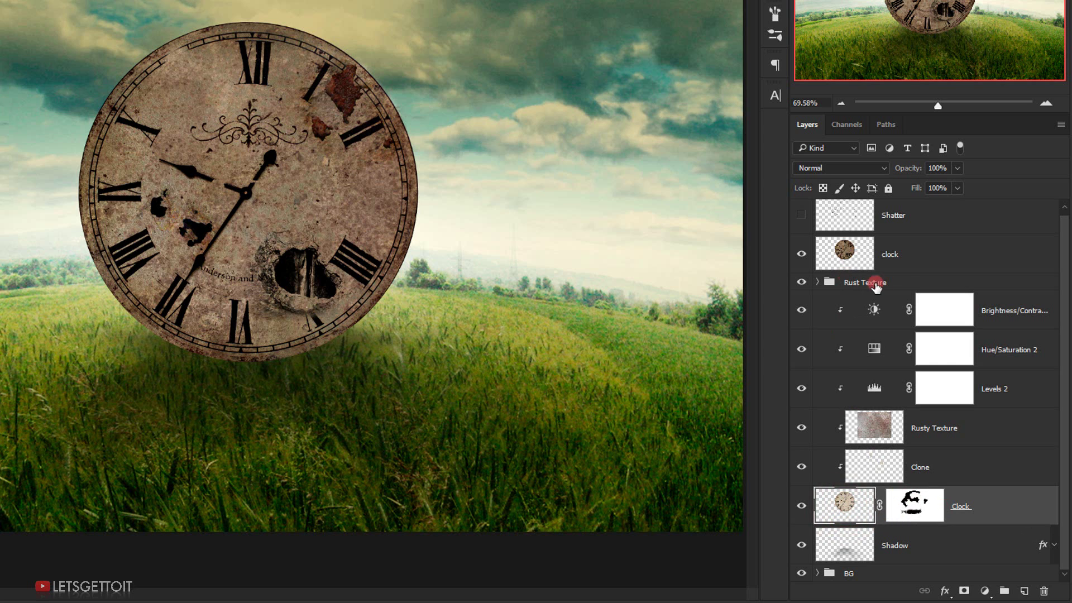
Toggle the merged clock layer's visibility to compare, and move that layer above the Shatter layer.
click(871, 252)
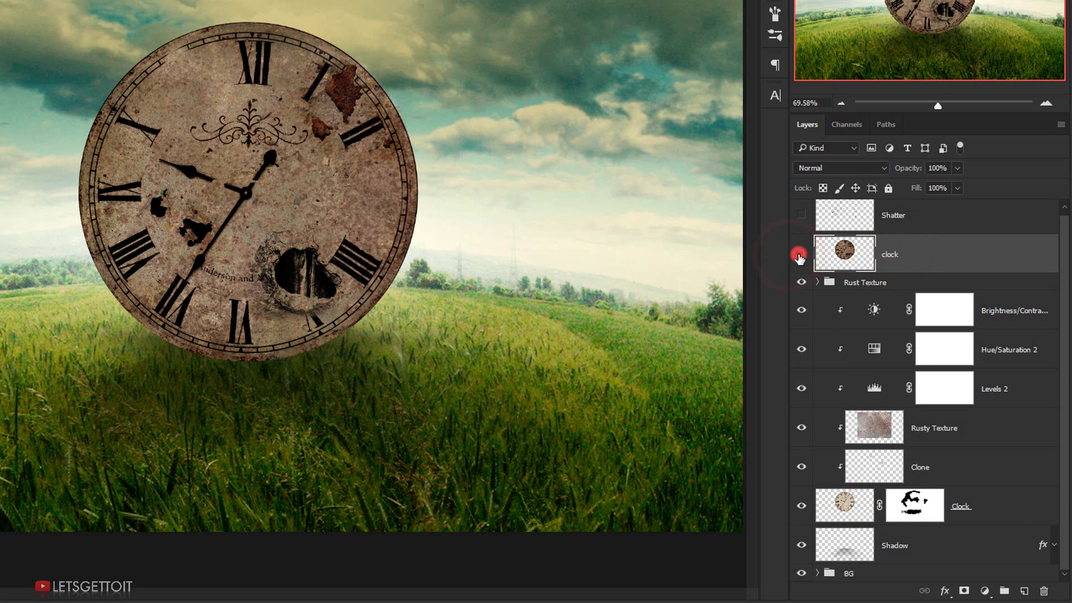
click(801, 254)
click(800, 254)
click(830, 291)
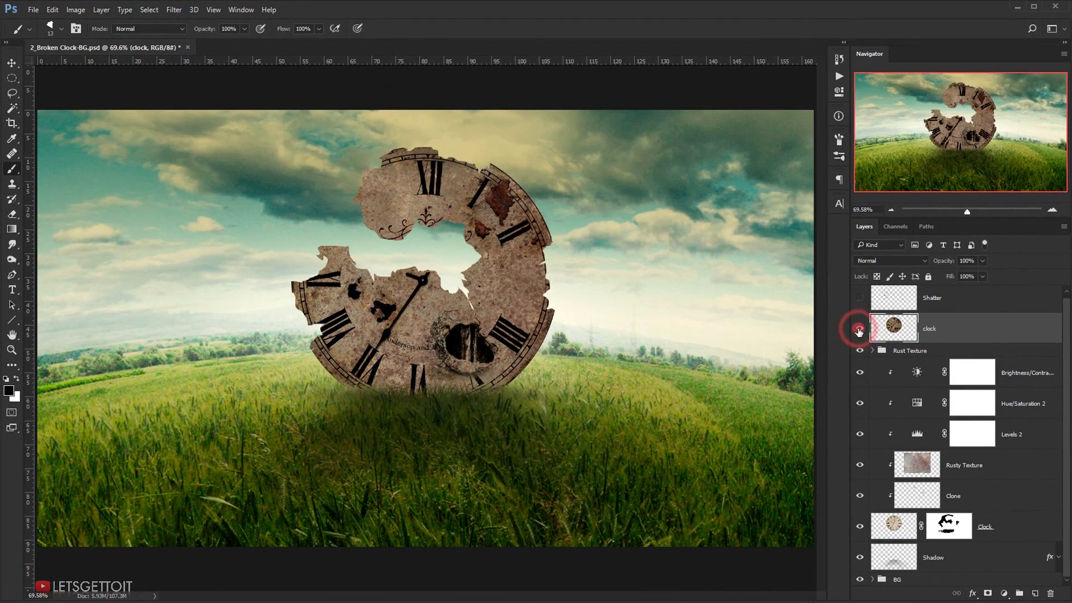
mouse_move(935, 323)
mouse_down()
mouse_move(909, 280)
mouse_move(957, 283)
mouse_move(930, 316)
mouse_move(927, 274)
mouse_move(926, 291)
mouse_up()
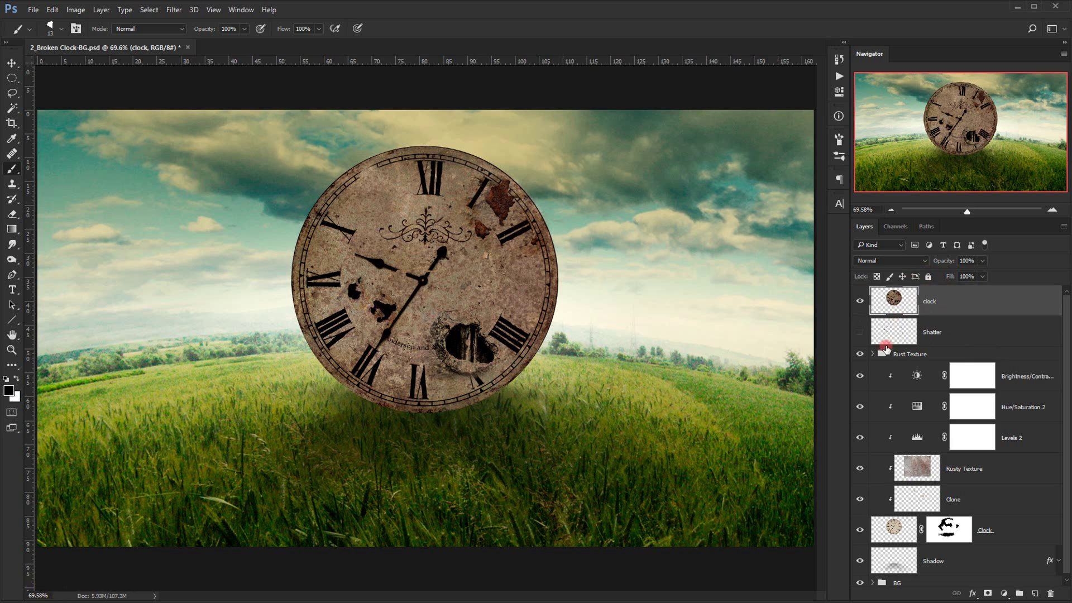
Show the Shatter layer and clip the merged clock layer to it.
click(860, 332)
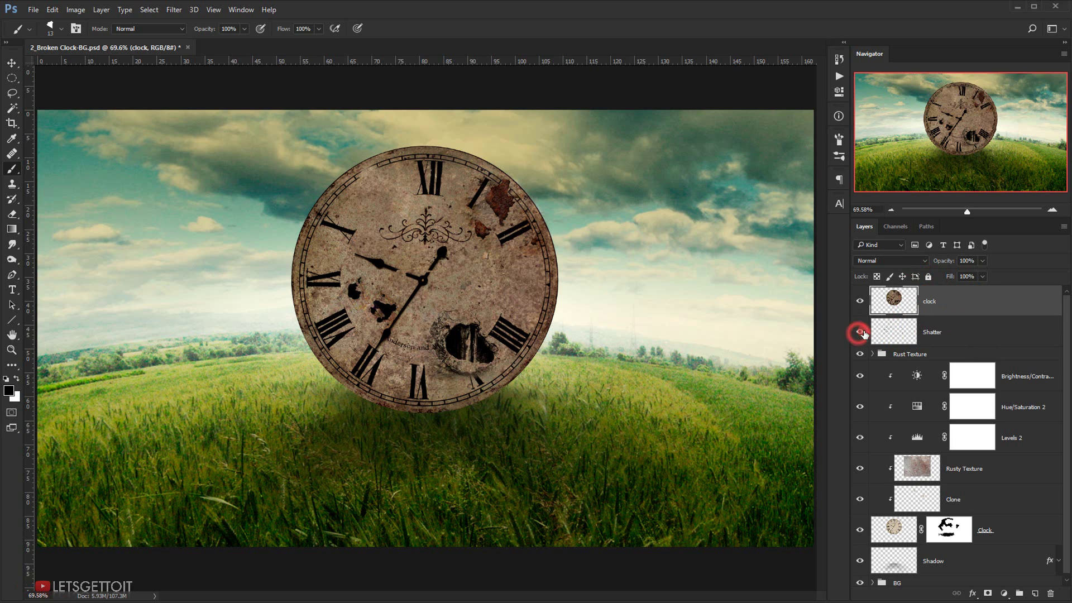
click(860, 333)
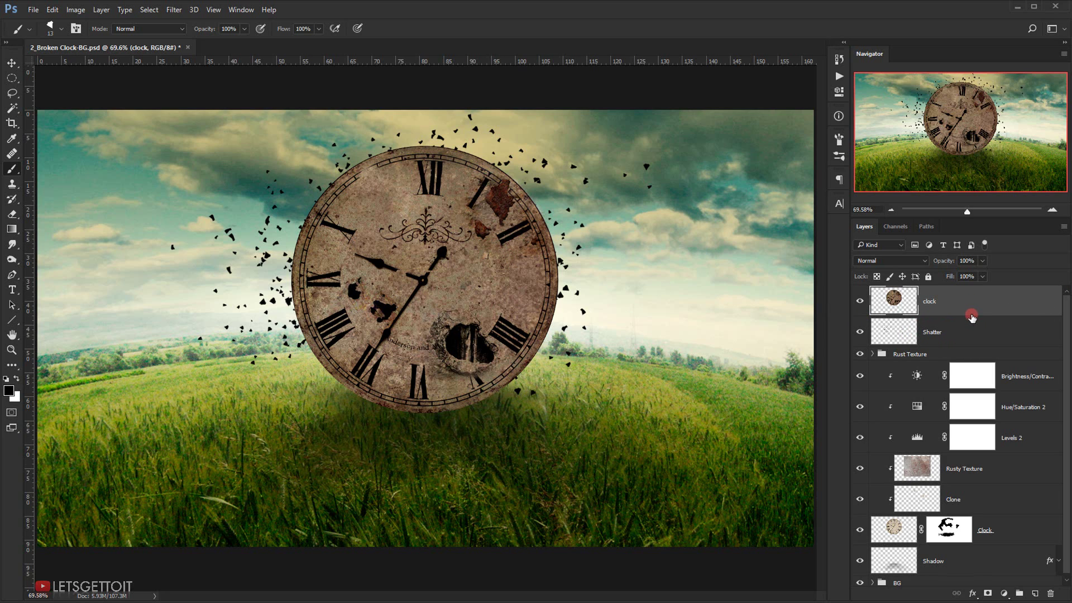
key(alt)
alt+click(994, 314)
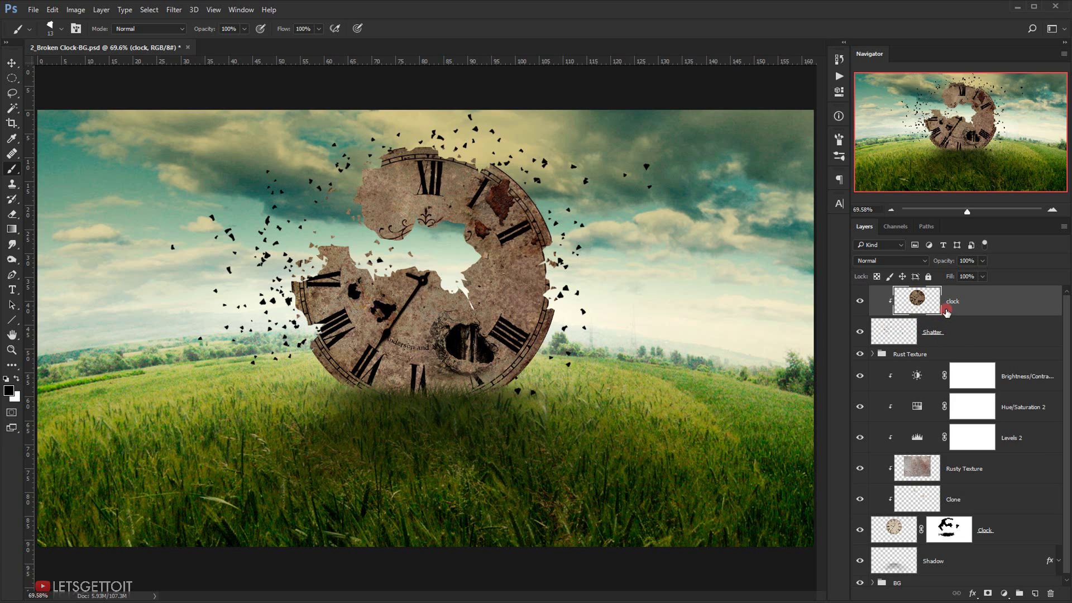
Scale the clipped clock layer to about 200% with Free Transform and reposition it so its texture covers the flying shards.
key(ctrl+t)
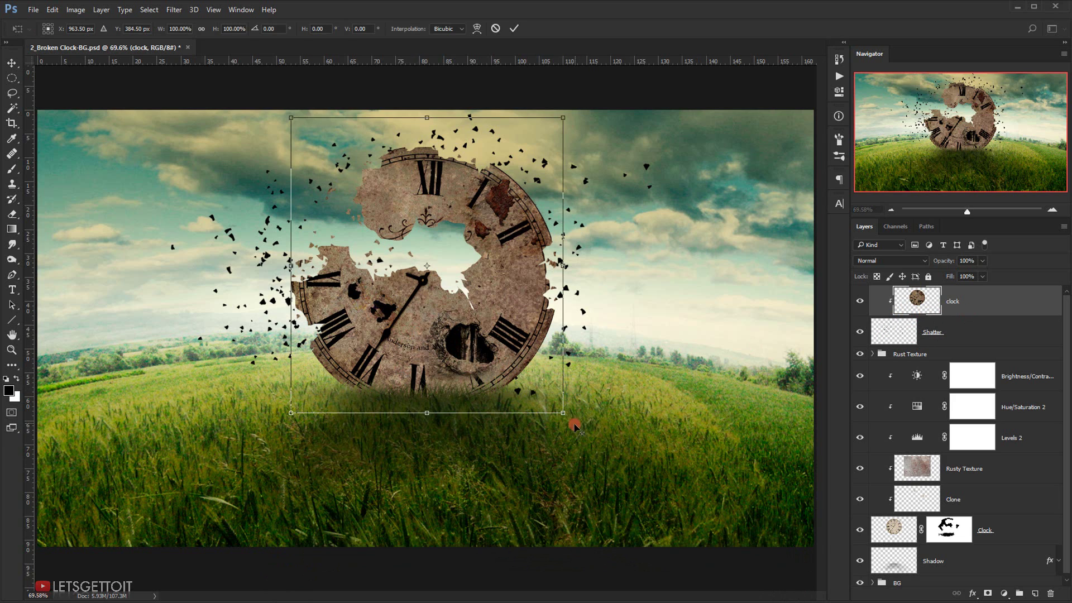
drag(562, 413, 765, 486)
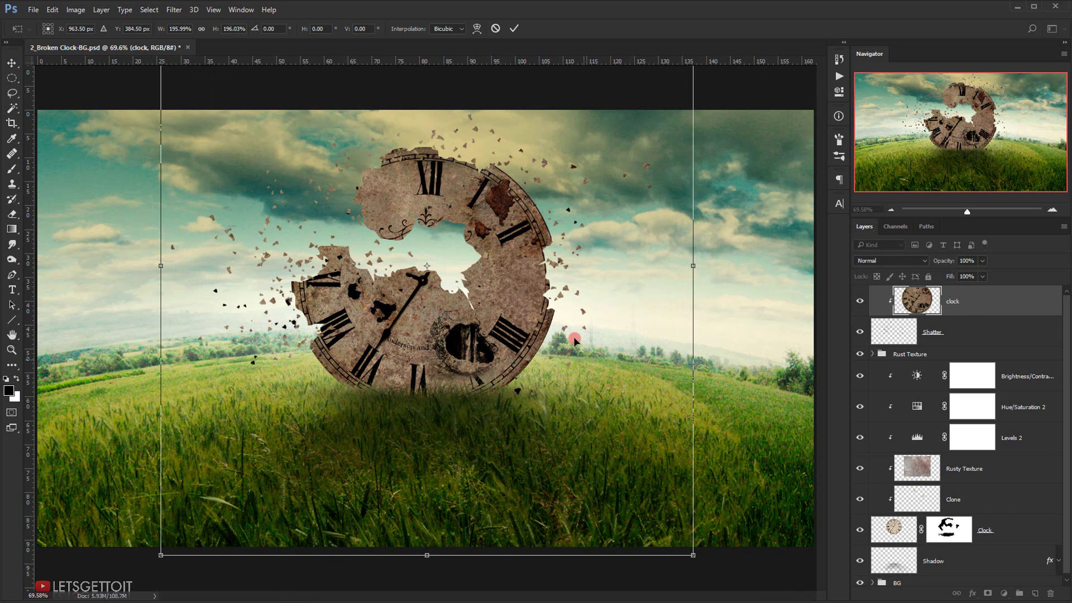
drag(575, 320, 579, 326)
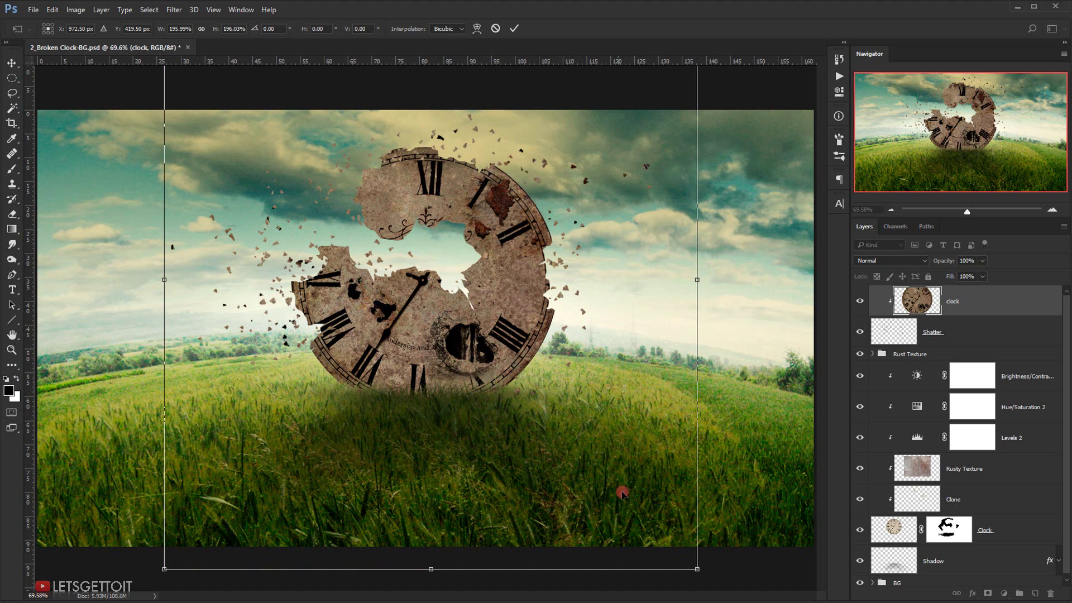
drag(696, 574, 701, 572)
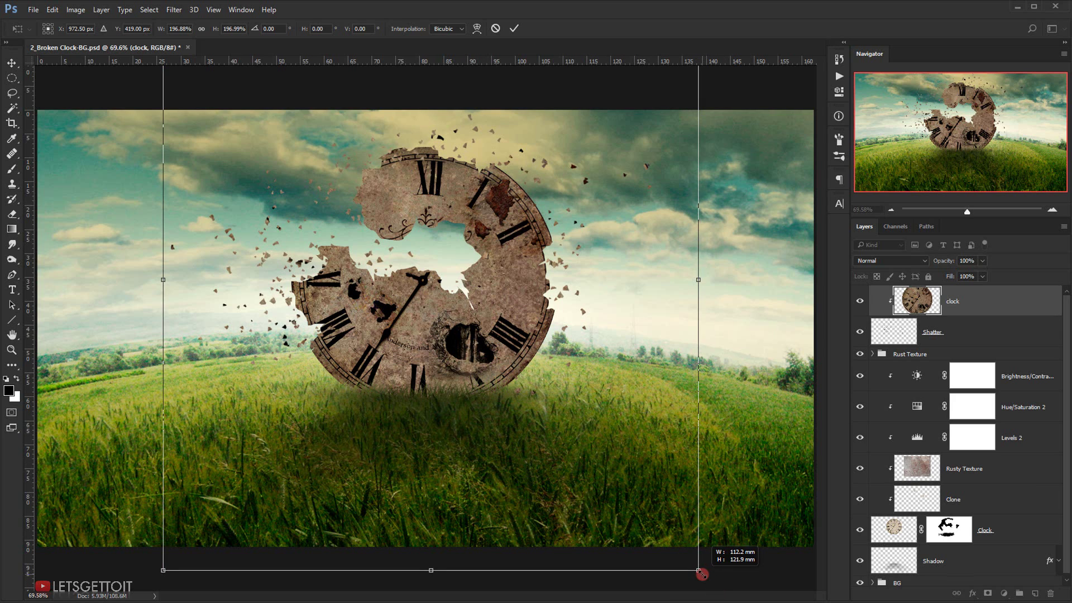
drag(587, 459, 588, 456)
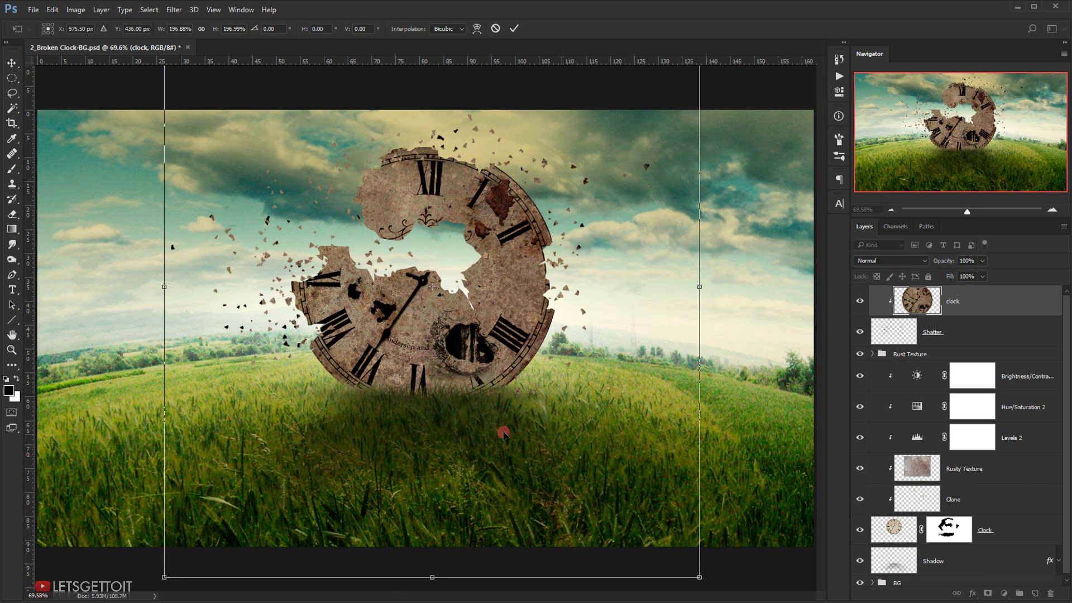
drag(166, 578, 157, 585)
drag(436, 290, 443, 289)
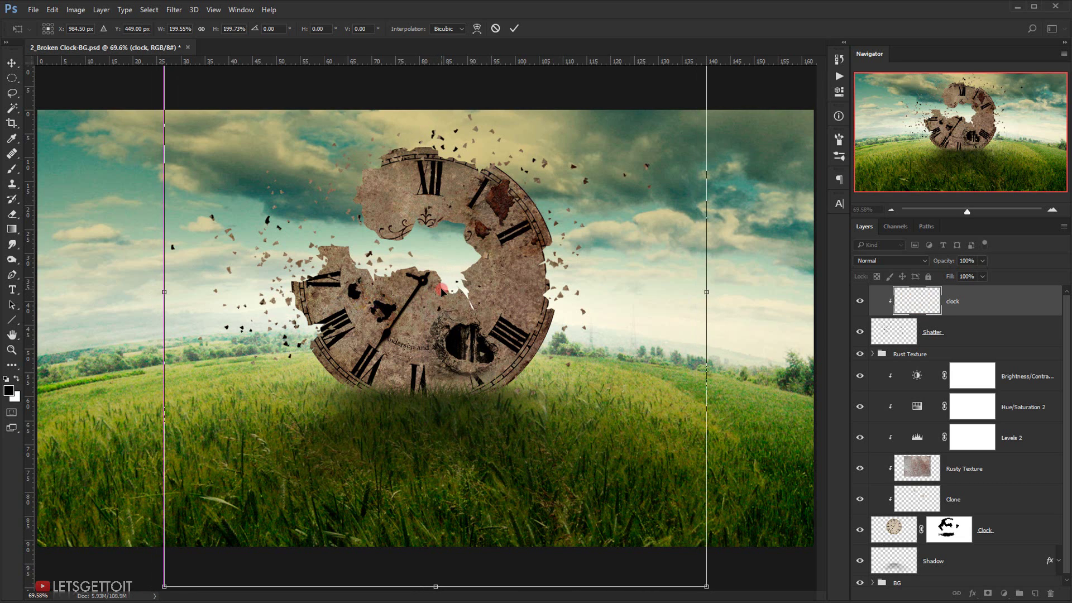
key(Return)
key(b)
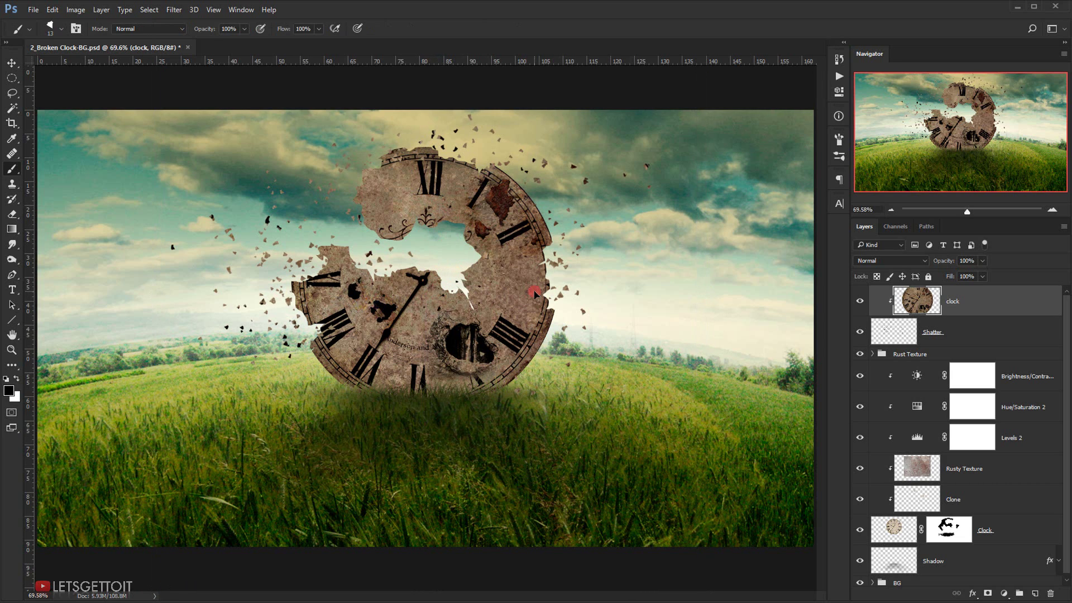
Nudge the clipped clock layer with the Move tool to adjust how its texture falls on the shards.
scroll(251, 244, up, 5)
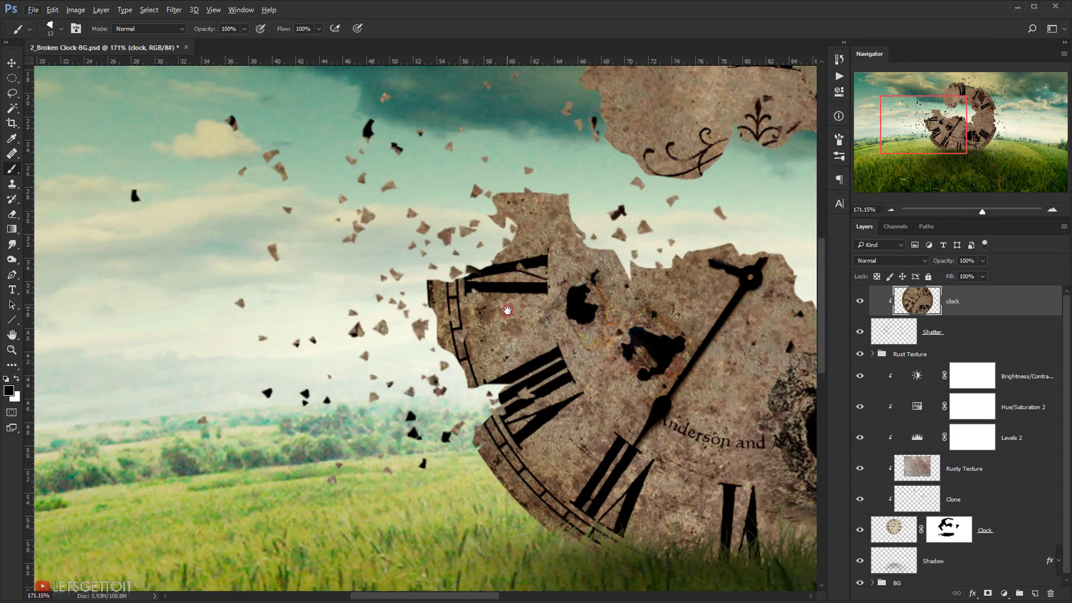
scroll(307, 344, down, 2)
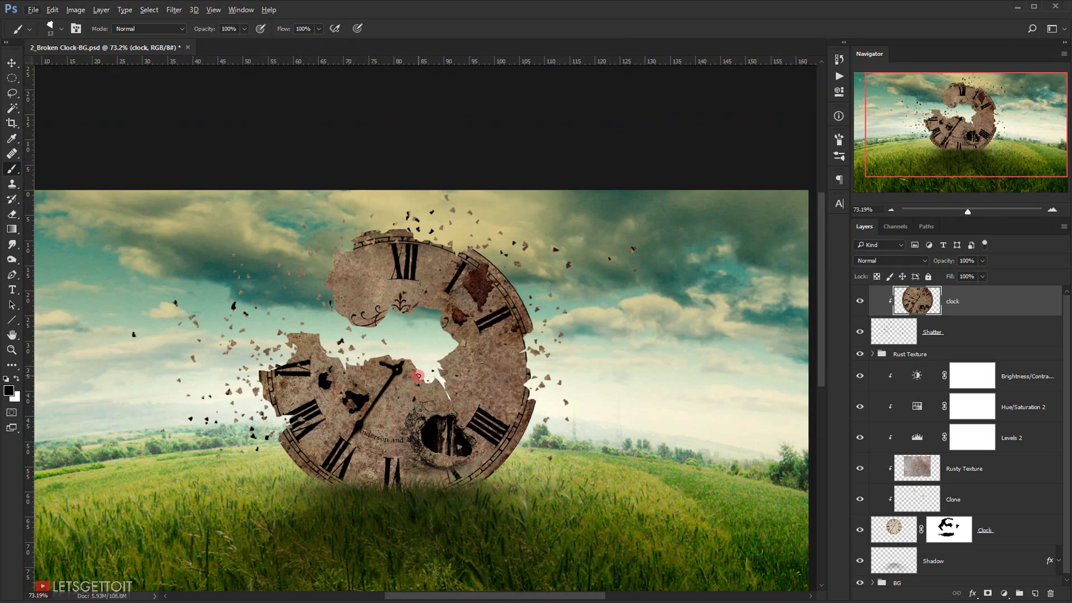
click(12, 62)
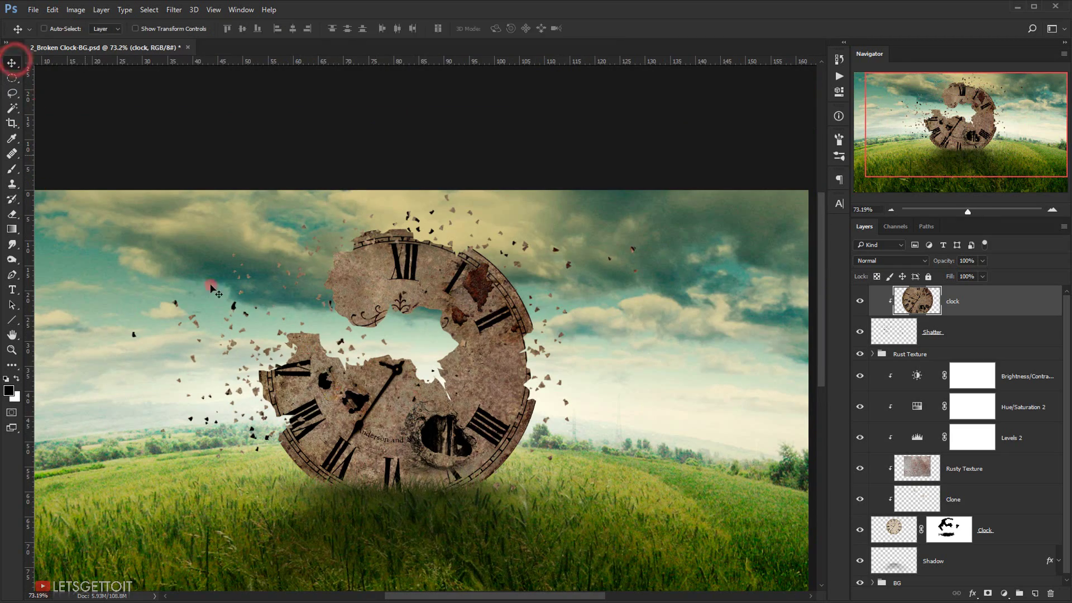
drag(328, 426, 332, 428)
scroll(477, 353, down, 3)
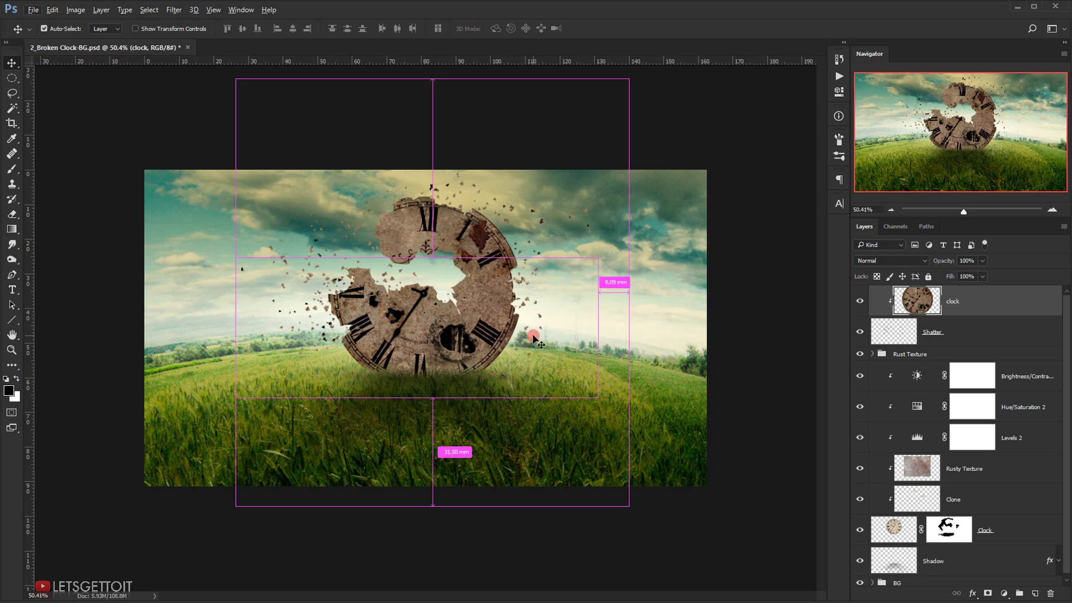
key(ctrl+0)
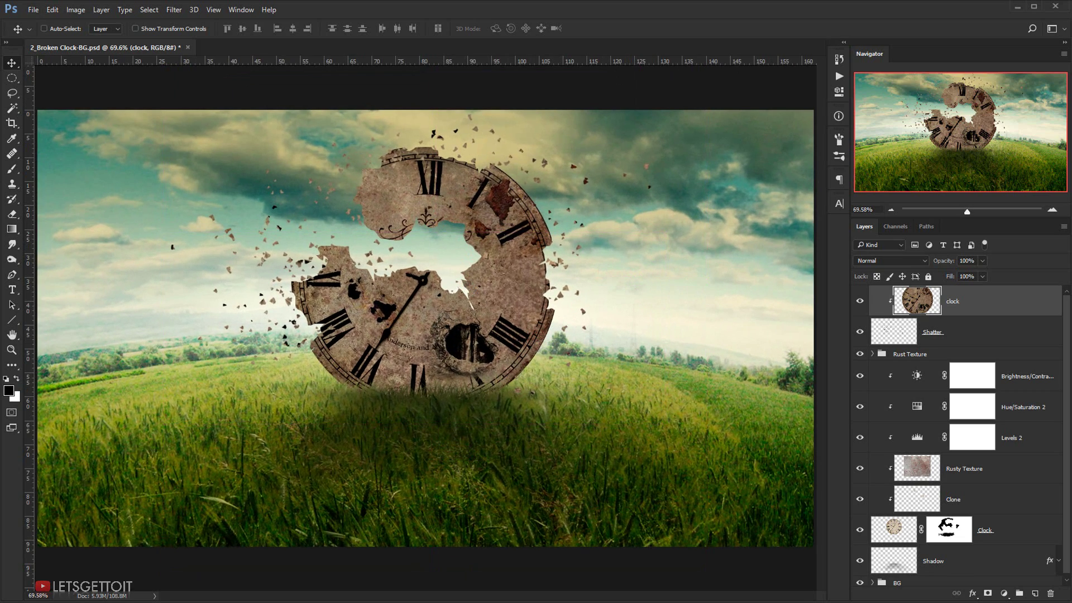
Switch to File Explorer and open 4.png from the Tutorial folder in Photoshop.
key(alt+Tab)
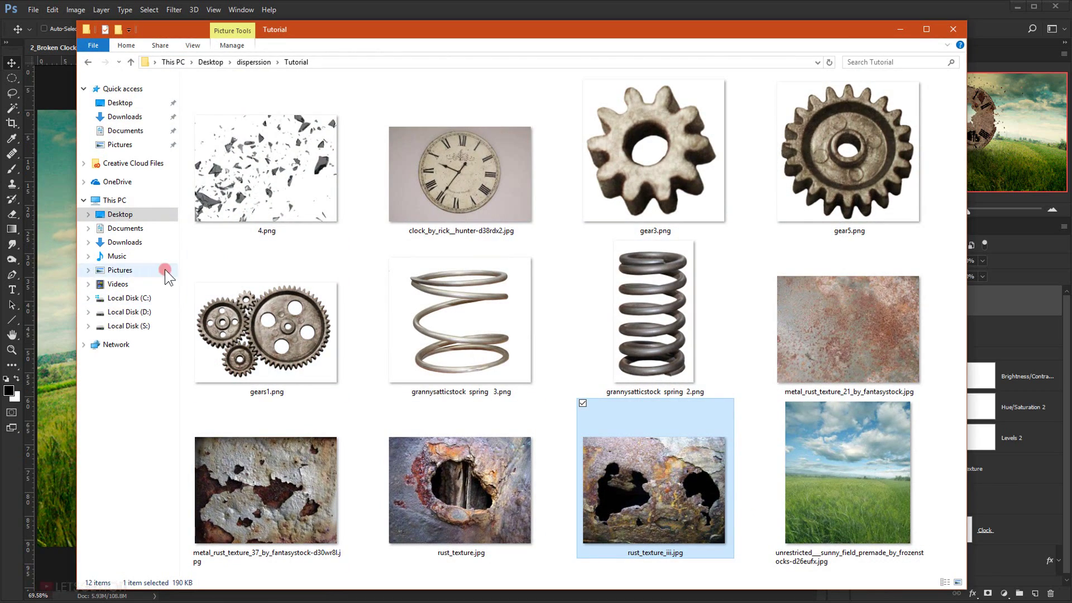
click(252, 150)
click(14, 456)
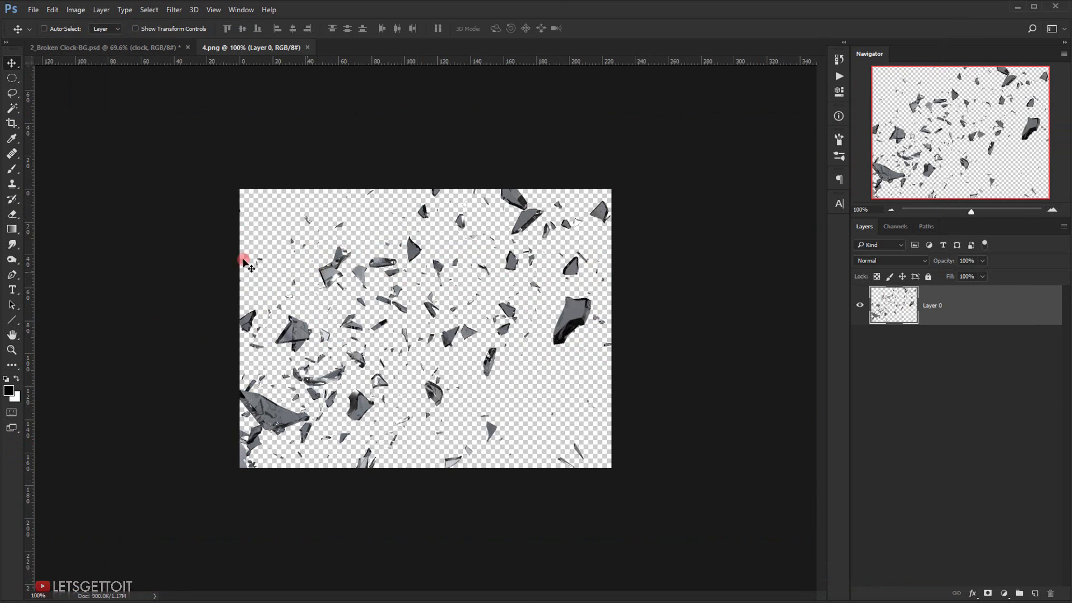
Copy the shard artwork from 4.png into the 2_Broken Clock-BG.psd document and close 4.png.
drag(505, 320, 412, 172)
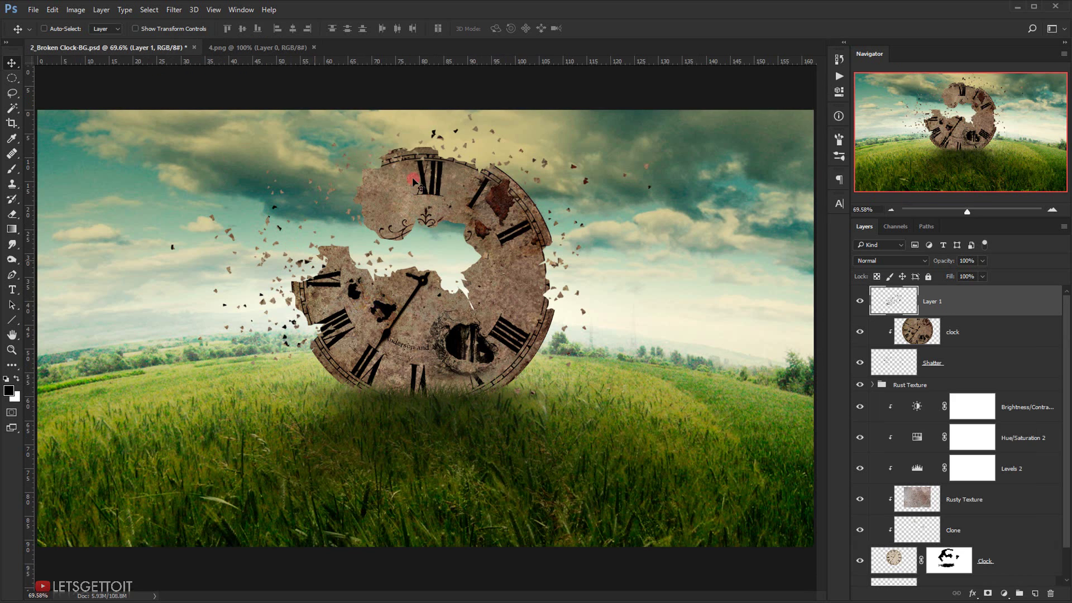
click(319, 48)
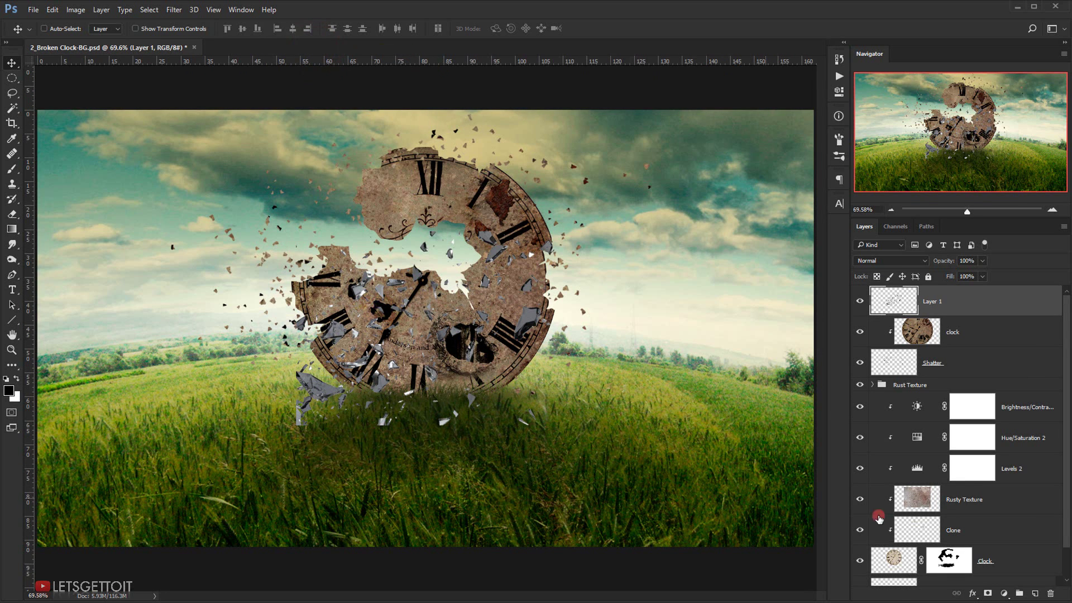
Start a Free Transform on the shard layer, rotate it to about 15° and place it over the sky left of the clock.
key(ctrl)
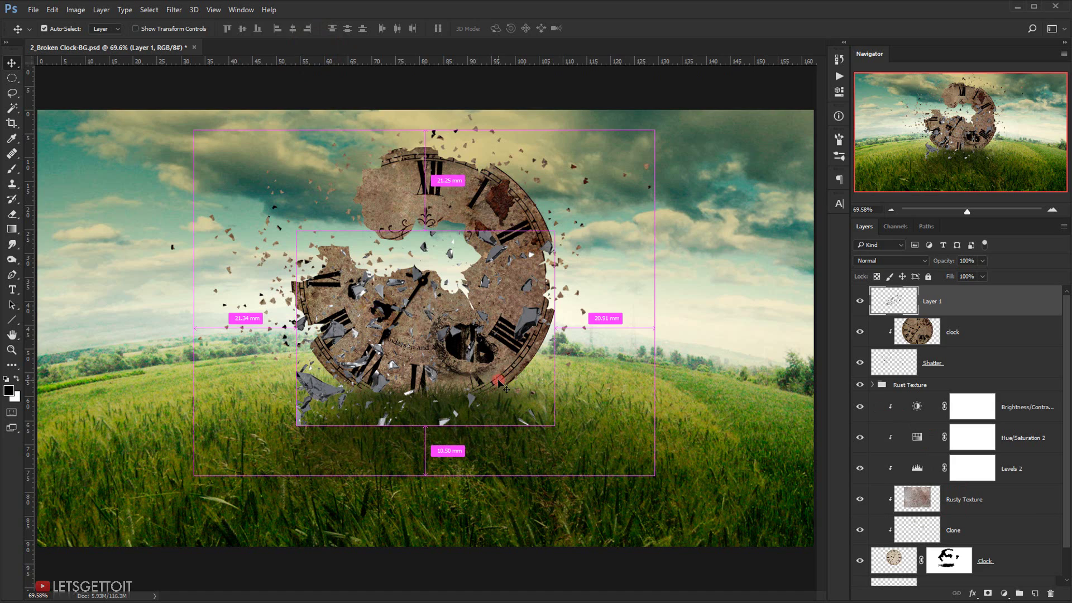
key(ctrl+t)
drag(646, 191, 560, 490)
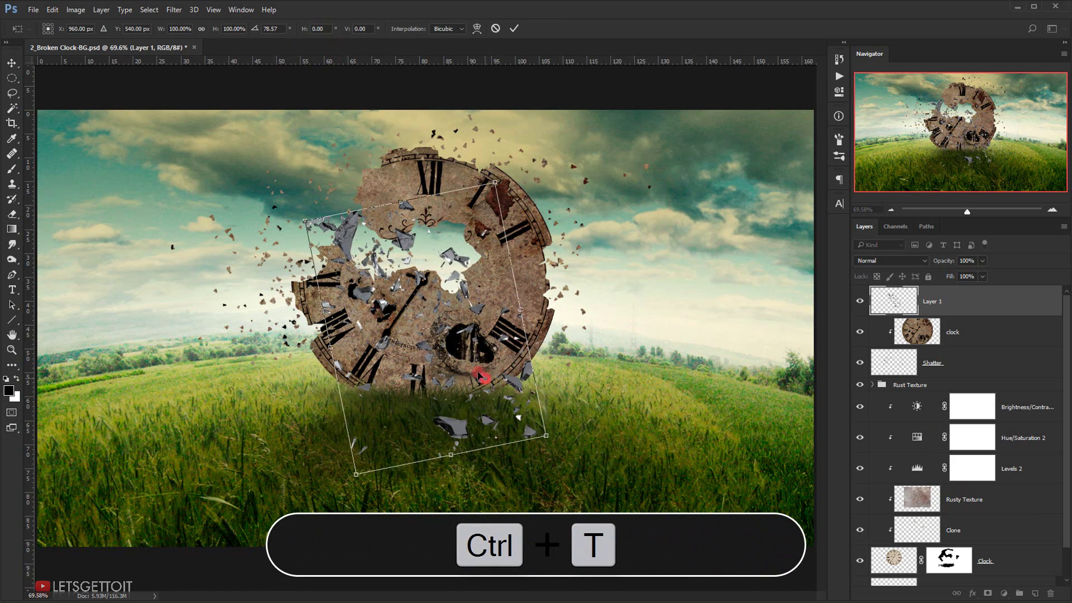
drag(478, 375, 354, 304)
drag(490, 276, 355, 214)
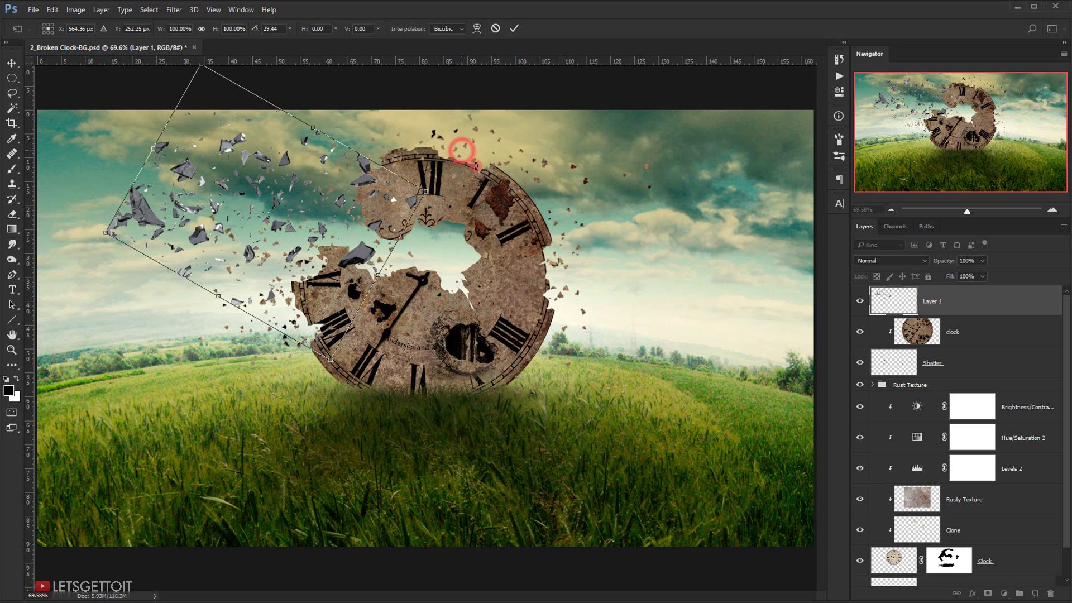
drag(476, 165, 451, 279)
drag(365, 278, 352, 240)
drag(502, 205, 369, 72)
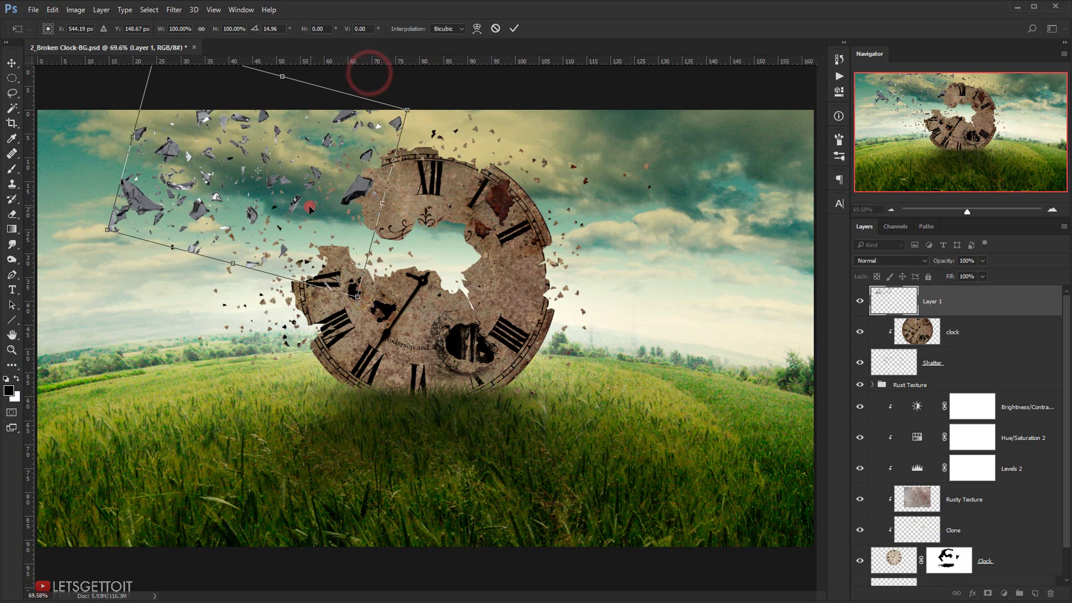
drag(310, 206, 300, 240)
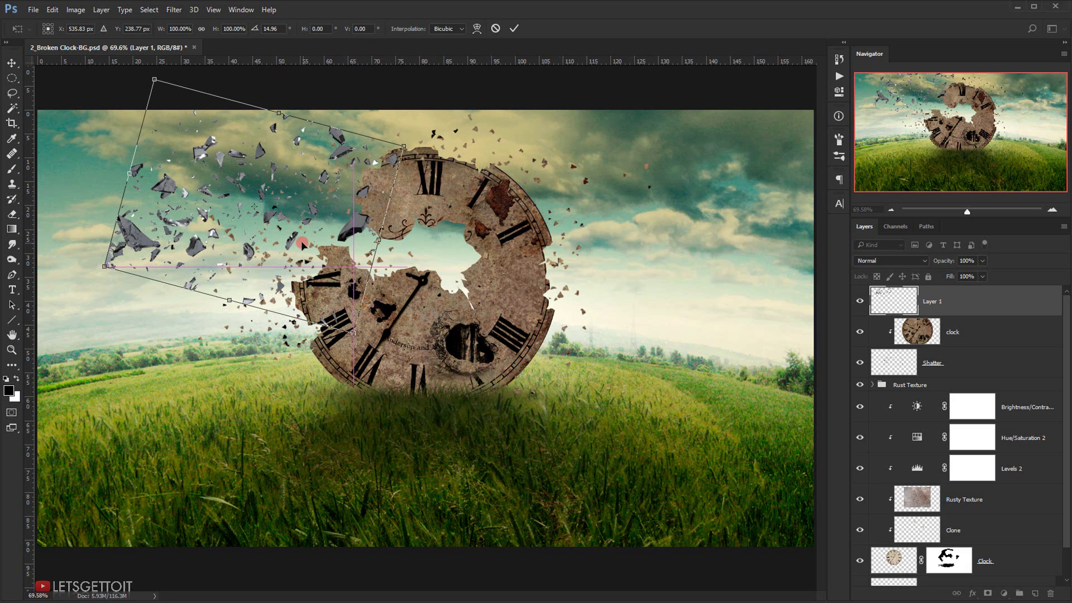
Flip the shard layer vertically, rotate it to about -10° and scale it to about 93%.
right_click(287, 200)
click(355, 371)
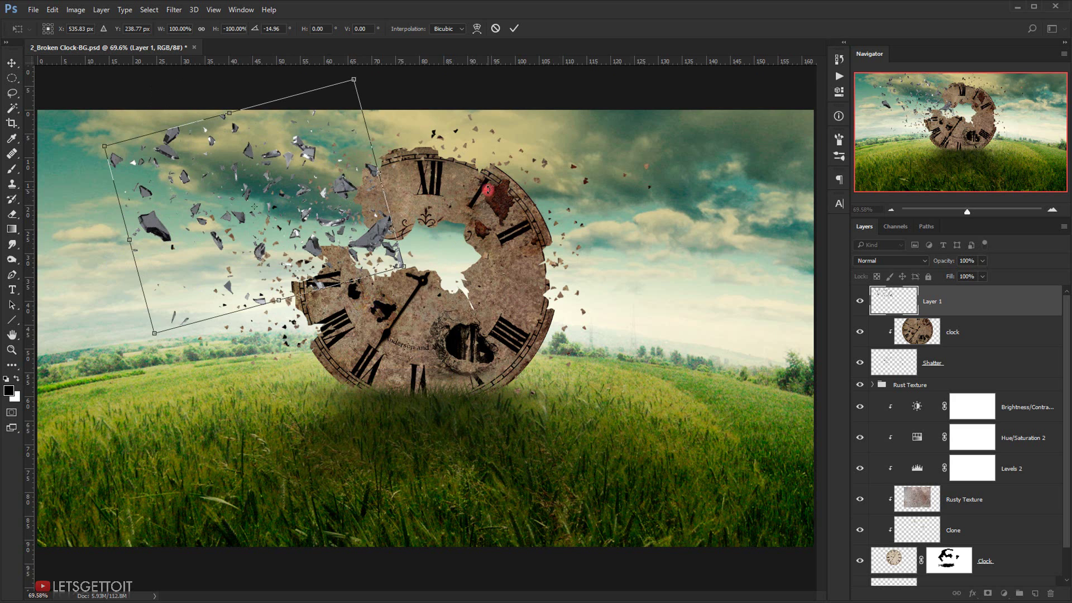
mouse_move(323, 251)
mouse_down()
mouse_move(307, 228)
mouse_move(298, 242)
mouse_move(322, 240)
mouse_move(325, 258)
mouse_up()
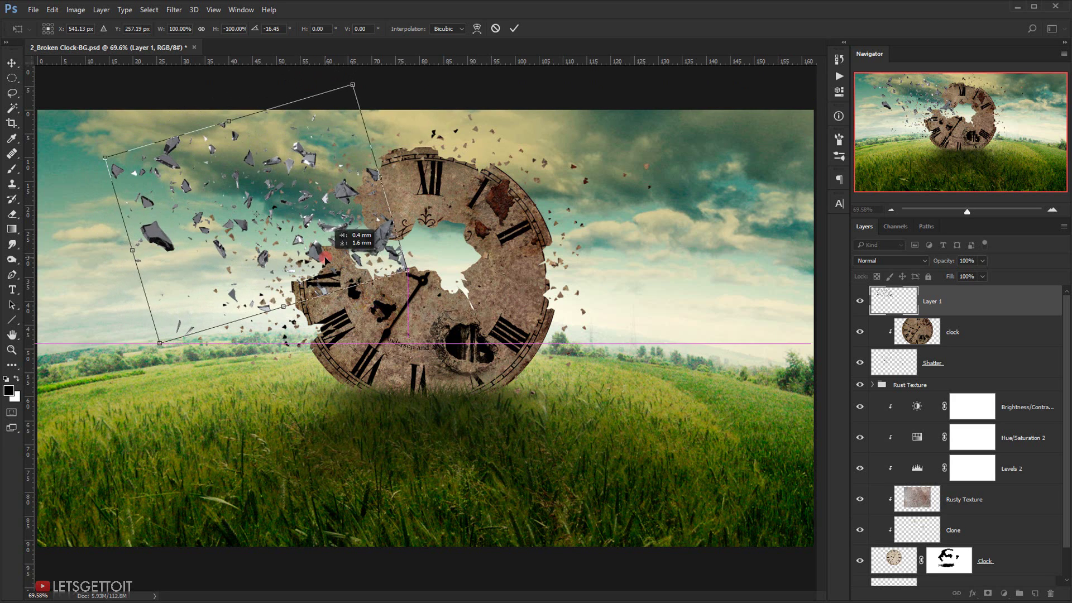
drag(485, 230, 483, 254)
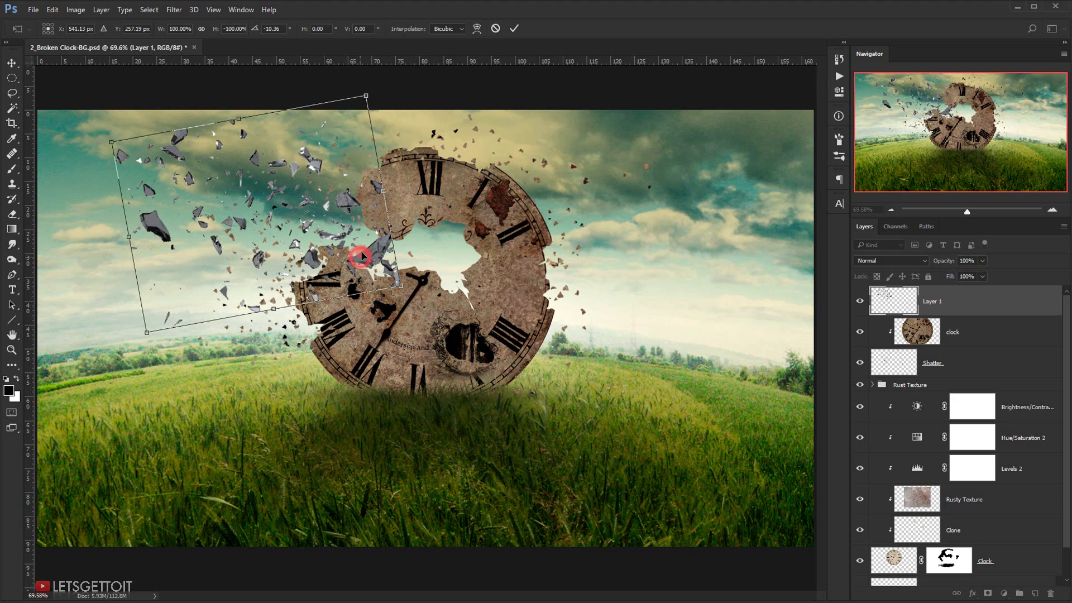
drag(362, 256, 369, 249)
drag(407, 280, 391, 272)
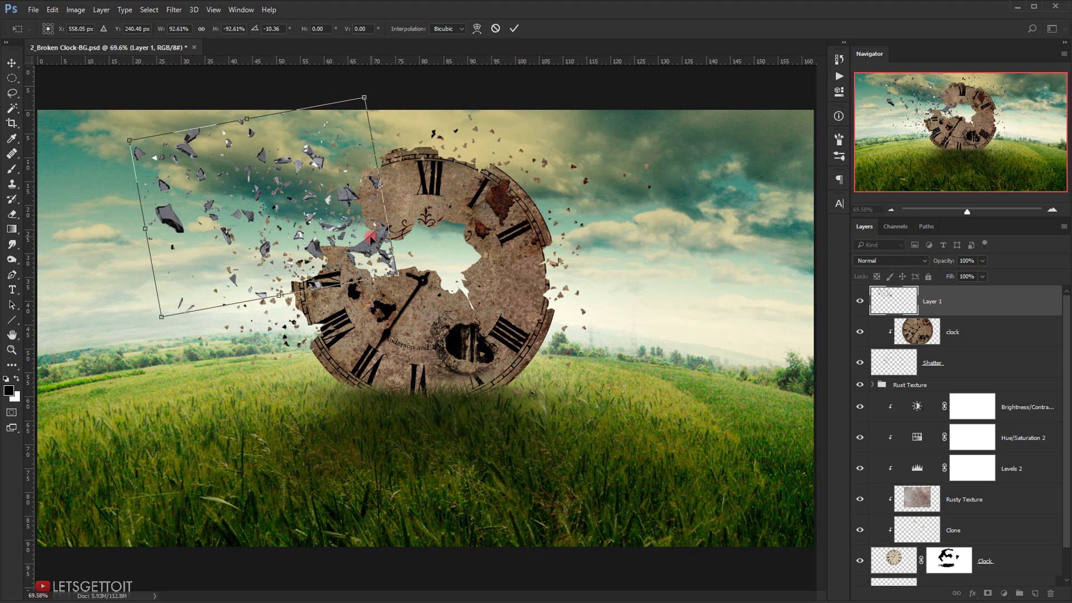
Rotate the shard layer to about -92° and reposition it against the clock's broken left side.
drag(370, 235, 344, 221)
drag(459, 208, 418, 127)
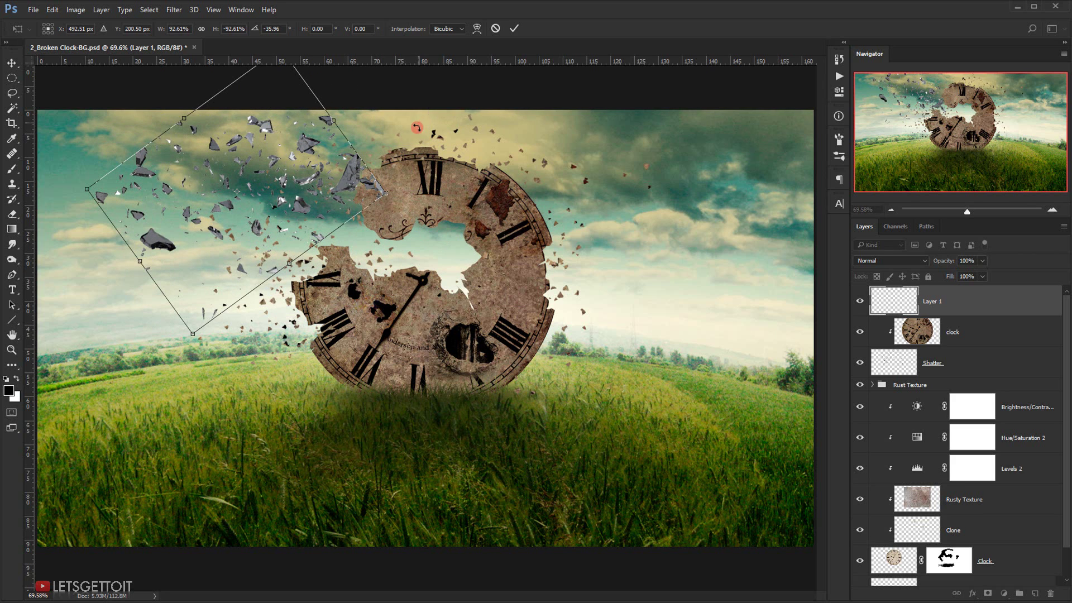
drag(340, 185, 325, 225)
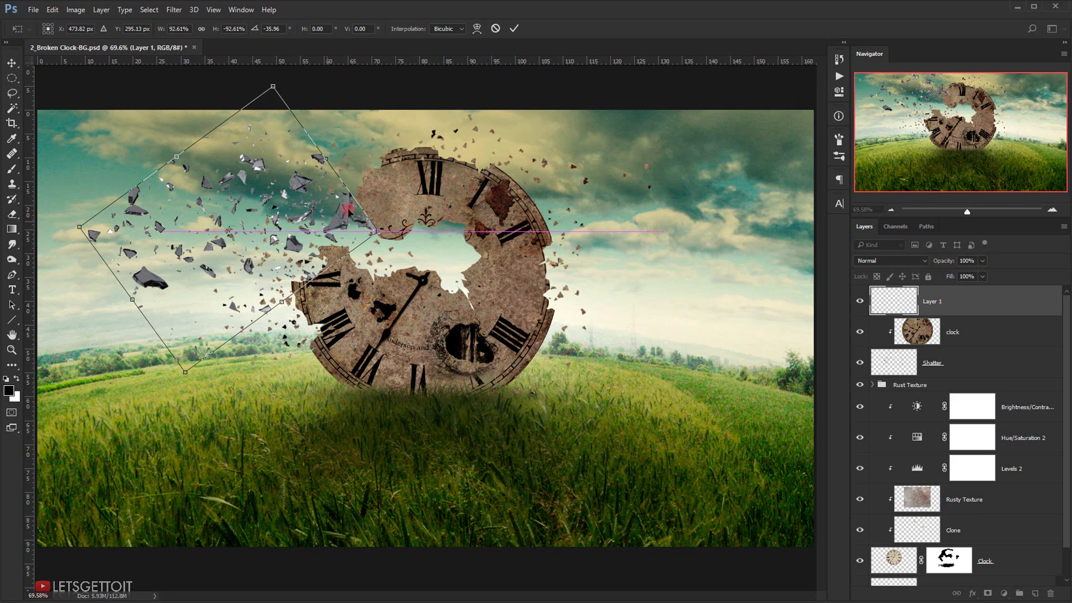
drag(486, 149, 278, 88)
drag(272, 184, 344, 227)
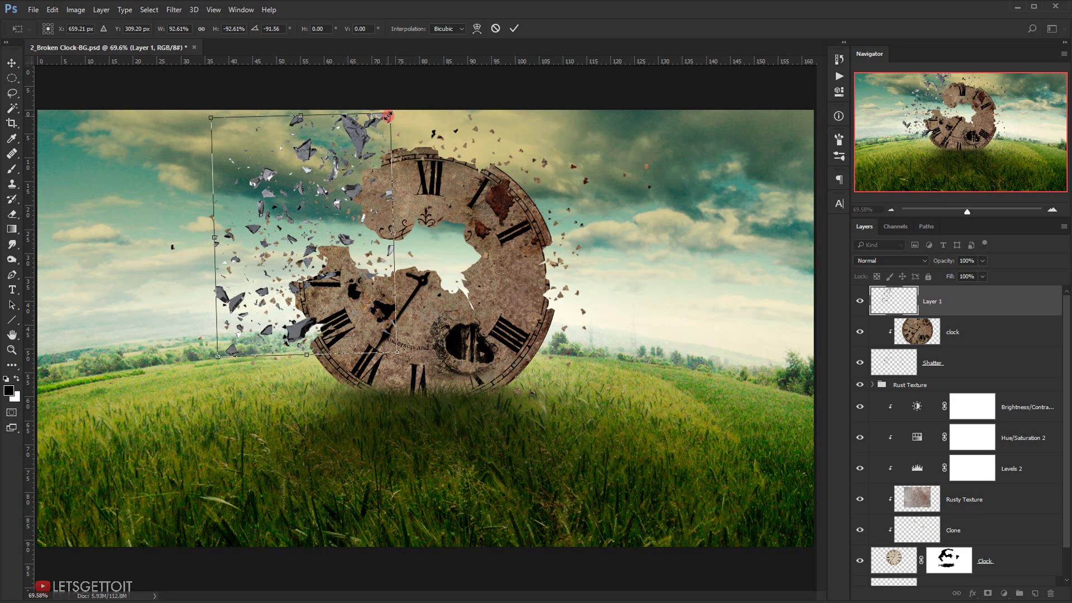
Scale the shard layer down to about 76%, rotate it to about -65° and shift it slightly away from the clock.
drag(389, 114, 320, 189)
drag(483, 143, 494, 161)
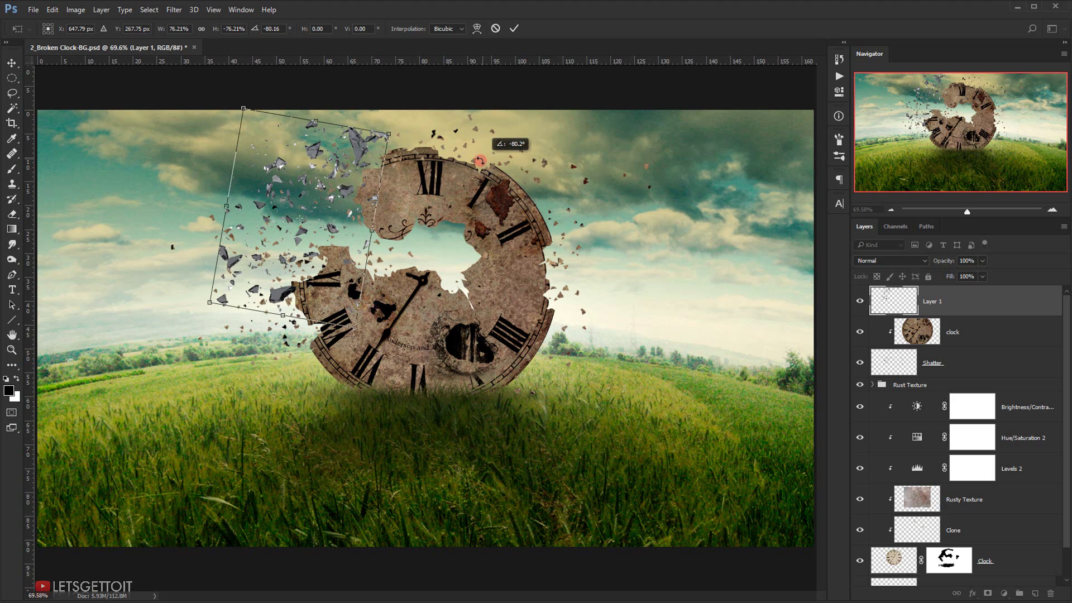
drag(346, 189, 349, 181)
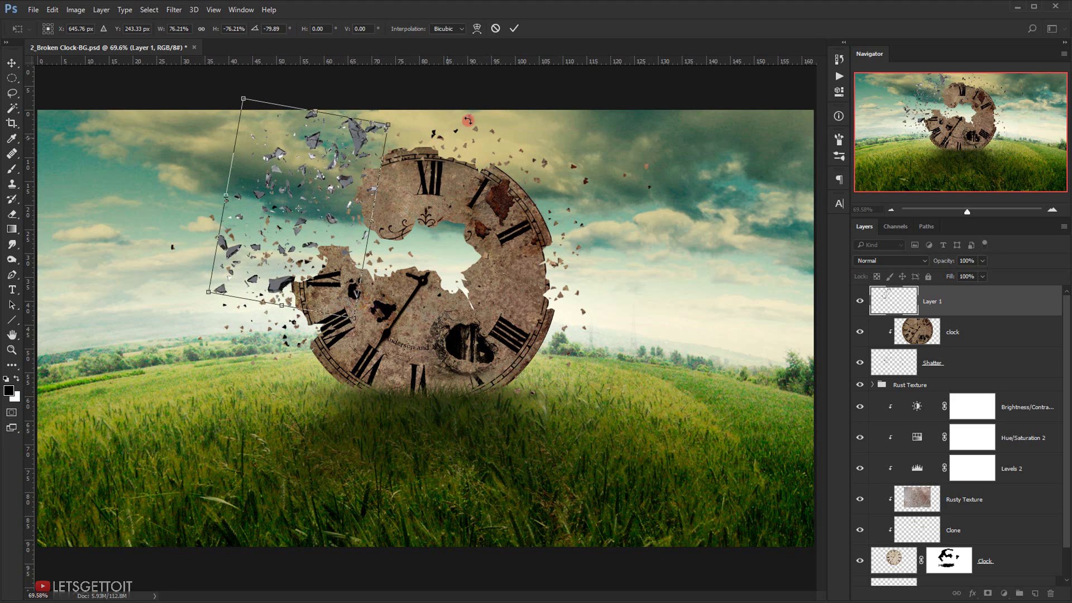
drag(472, 119, 478, 98)
drag(341, 196, 331, 195)
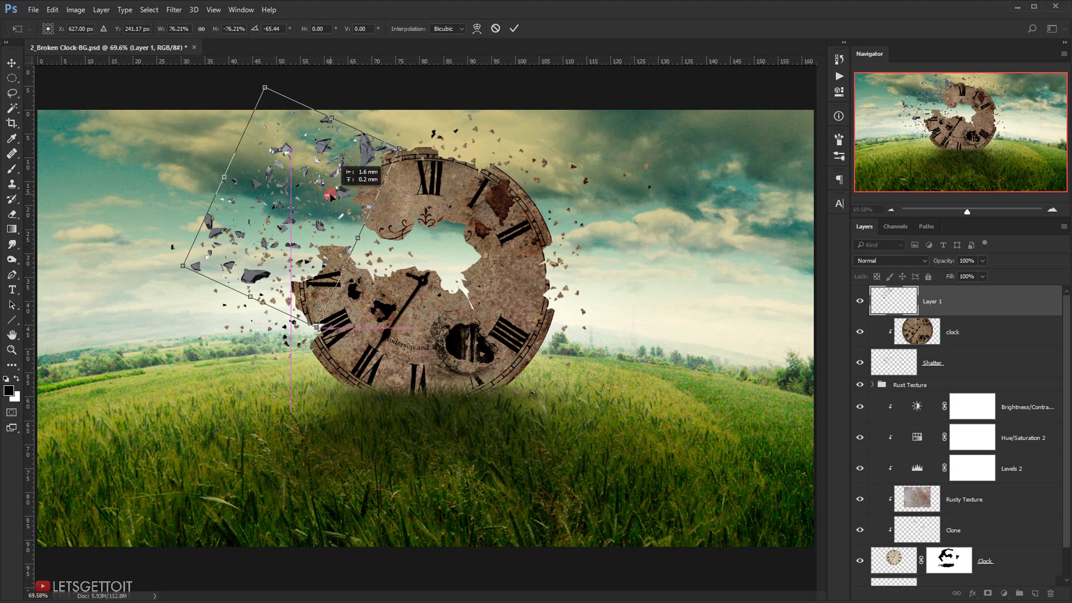
Enlarge the shard layer to about 84%, fine-tune its rotation to about -70° beside the broken edge, and apply the transform.
drag(190, 271, 162, 273)
drag(615, 146, 621, 116)
drag(337, 200, 330, 200)
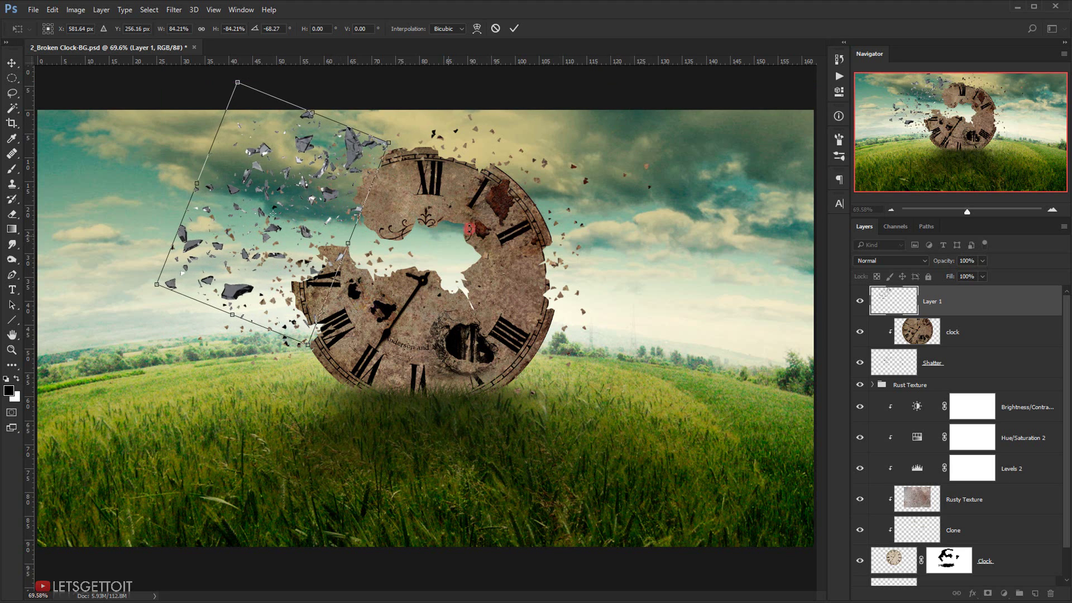
drag(468, 235, 467, 229)
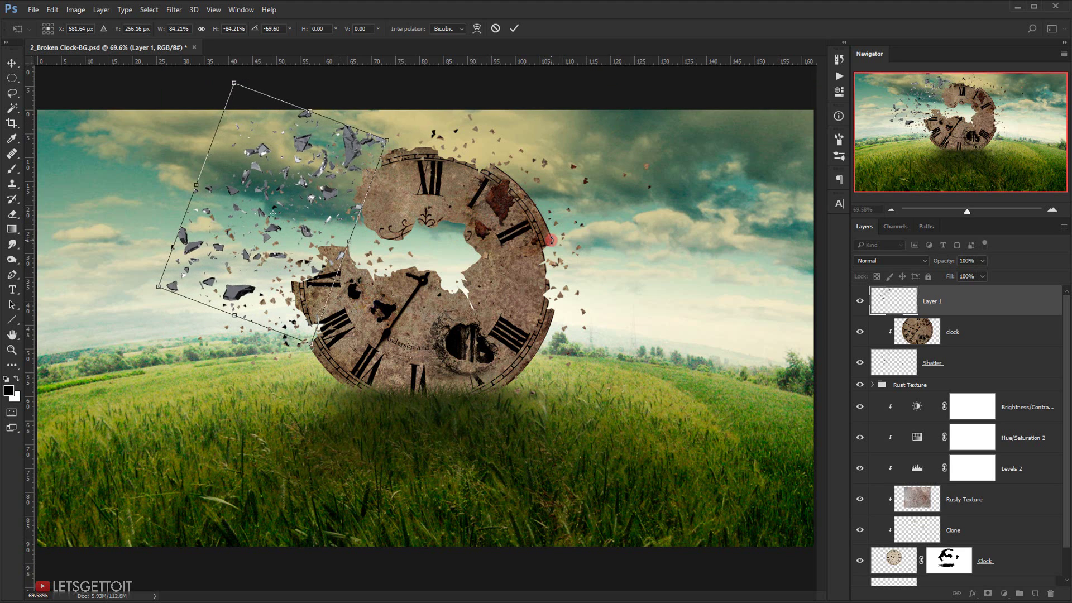
key(Return)
Set up the Eraser tool with a round brush of 48 px and 100% hardness for cleaning up the shard layer.
scroll(223, 192, up, 6)
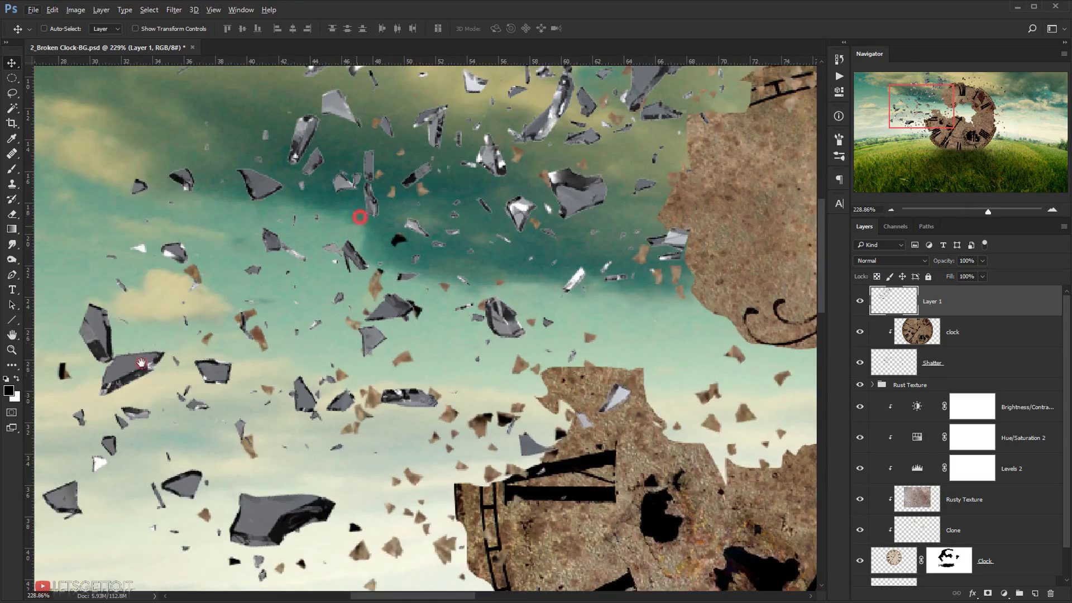
drag(359, 215, 121, 369)
drag(440, 342, 422, 256)
scroll(421, 248, down, 3)
drag(434, 306, 385, 335)
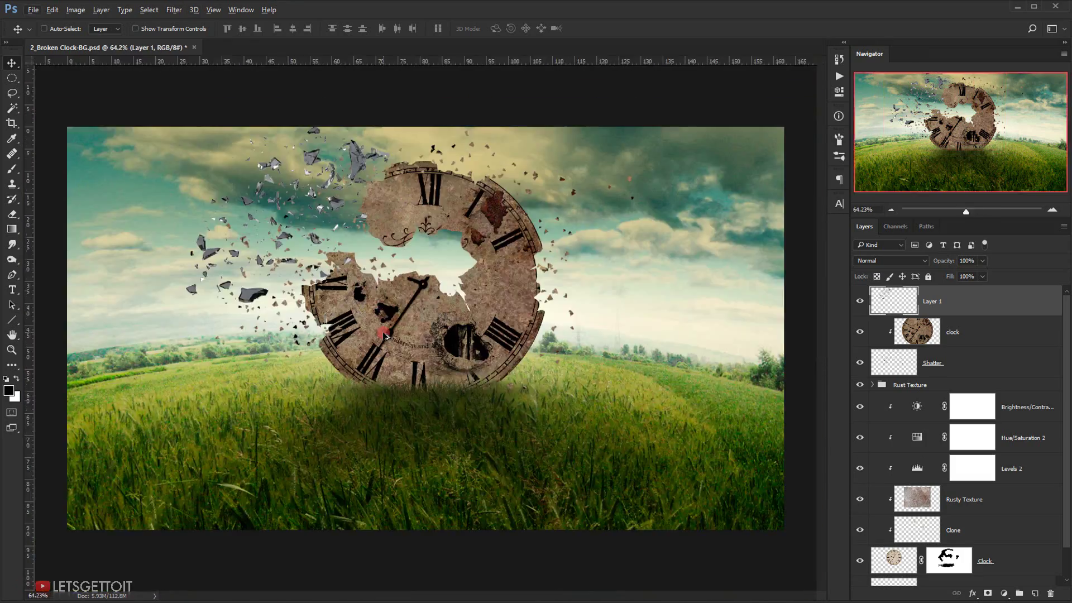
scroll(329, 180, up, 4)
drag(455, 205, 426, 250)
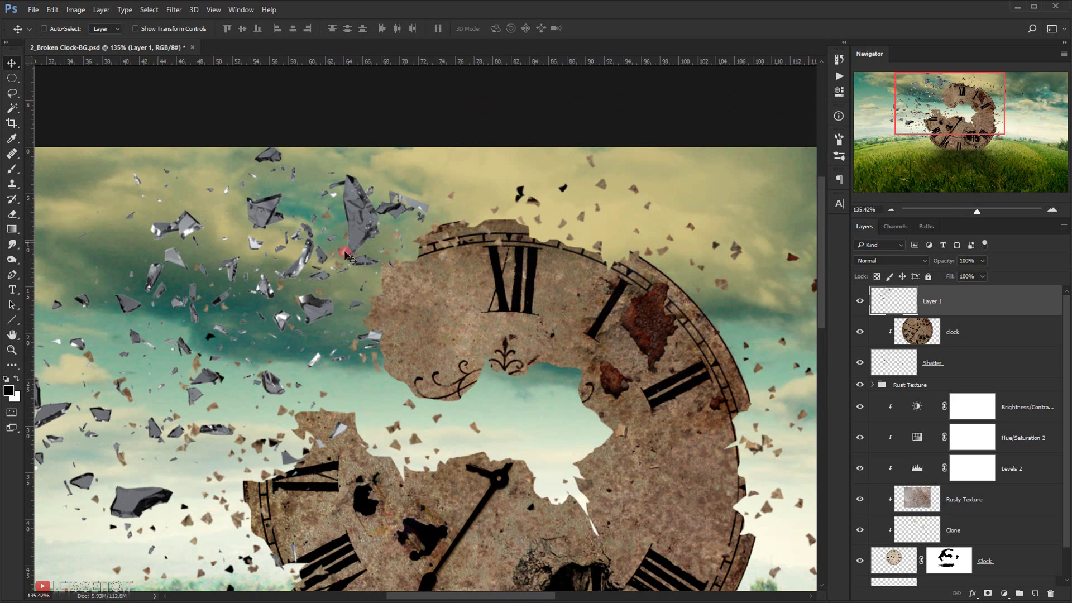
click(10, 215)
right_click(211, 248)
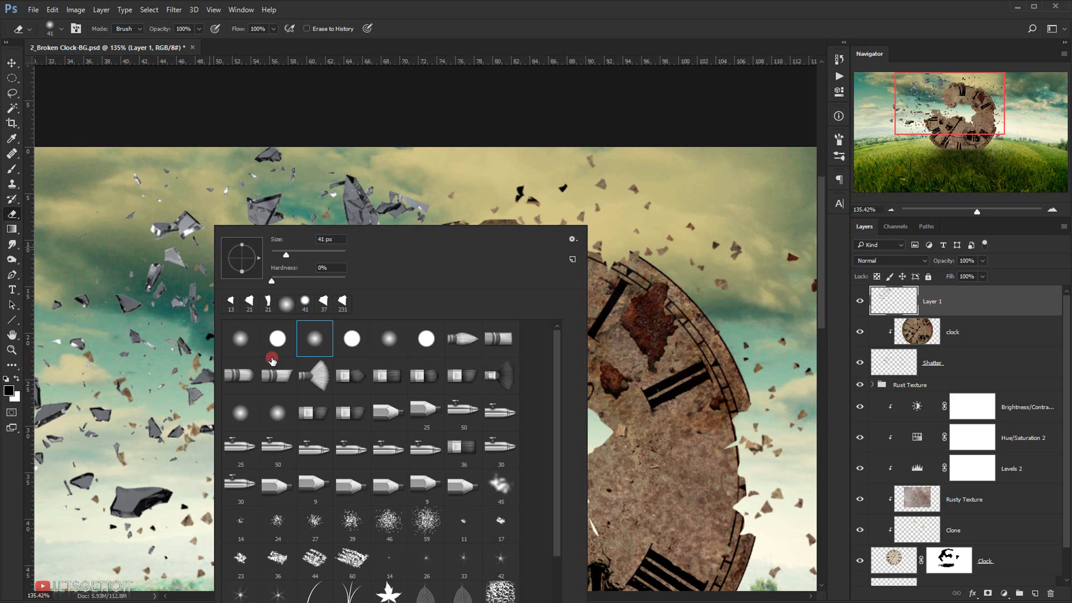
click(240, 339)
drag(285, 254, 289, 254)
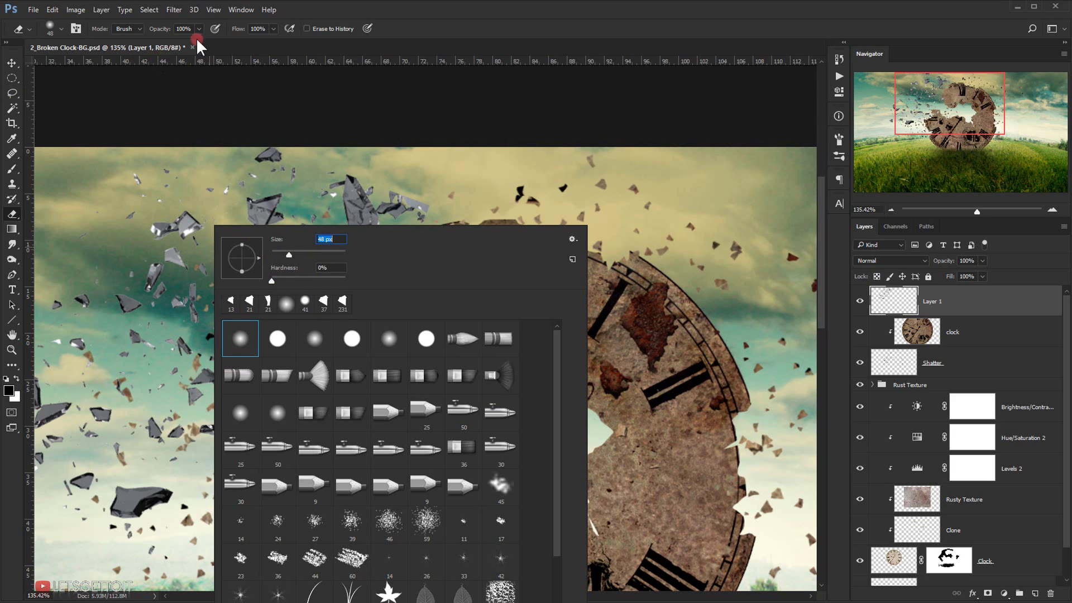
drag(320, 276, 397, 279)
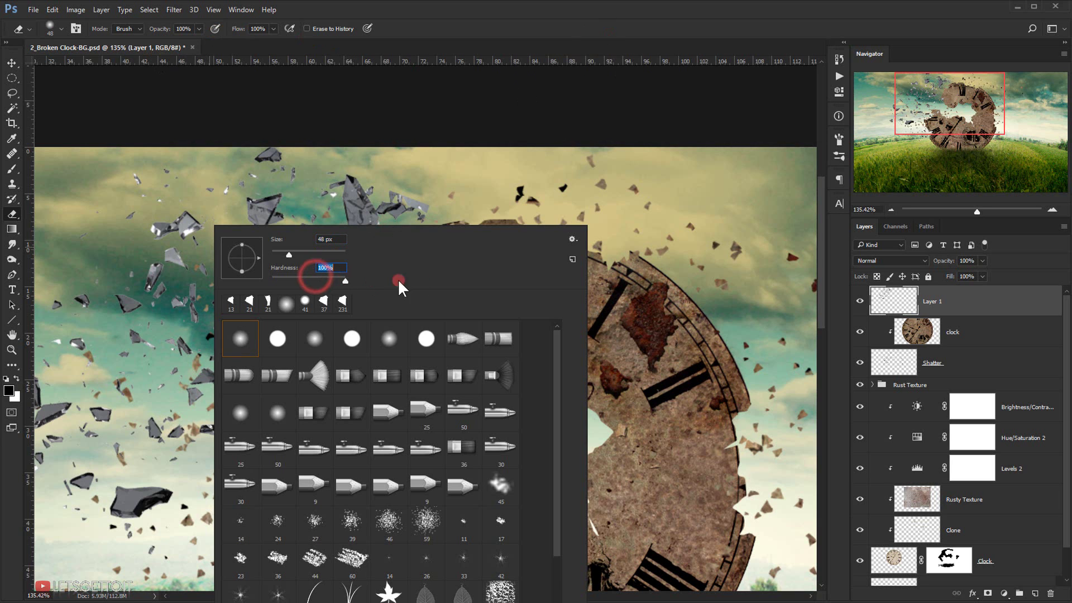
click(615, 2)
Reduce the Eraser to 18 px and erase the small shards between the large upper shard and the clock's top edge.
mouse_move(339, 228)
mouse_down()
mouse_move(330, 231)
mouse_move(402, 204)
mouse_up()
mouse_move(465, 197)
mouse_down()
mouse_move(445, 176)
mouse_move(452, 196)
mouse_move(473, 140)
mouse_move(621, 162)
mouse_up()
click(448, 173)
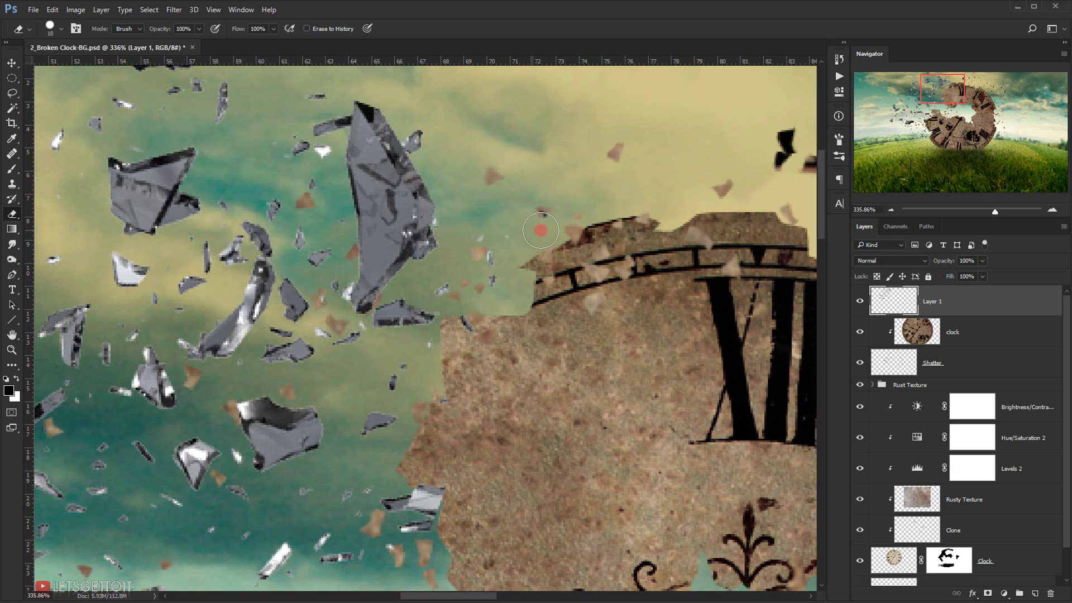
Lasso the tall shard touching a wider one at the far left of the cluster and move it up and outward into the open sky.
drag(433, 432, 667, 412)
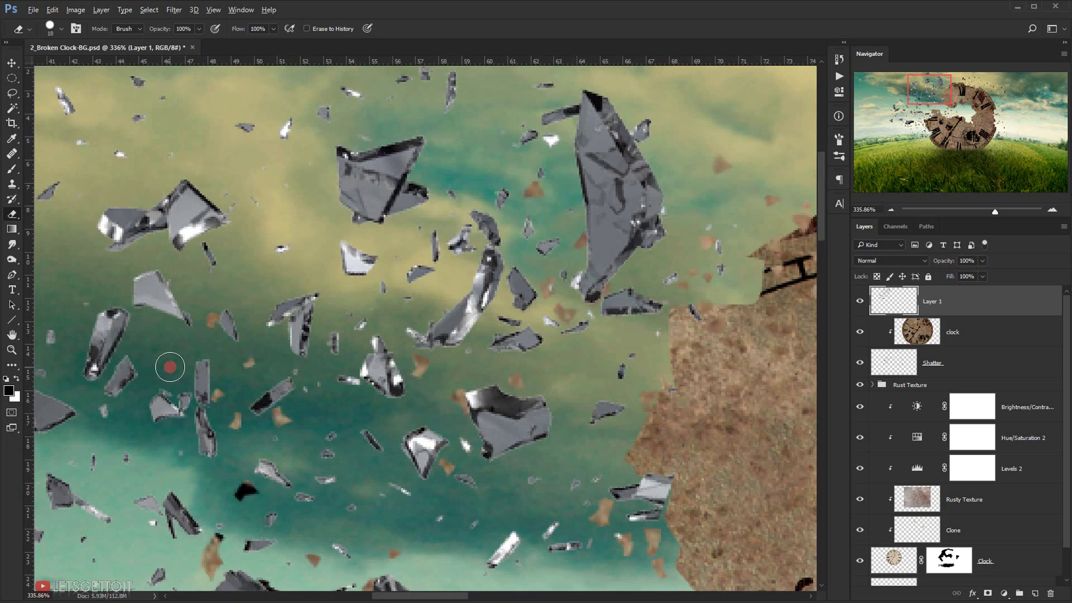
scroll(170, 374, down, 6)
drag(200, 385, 488, 169)
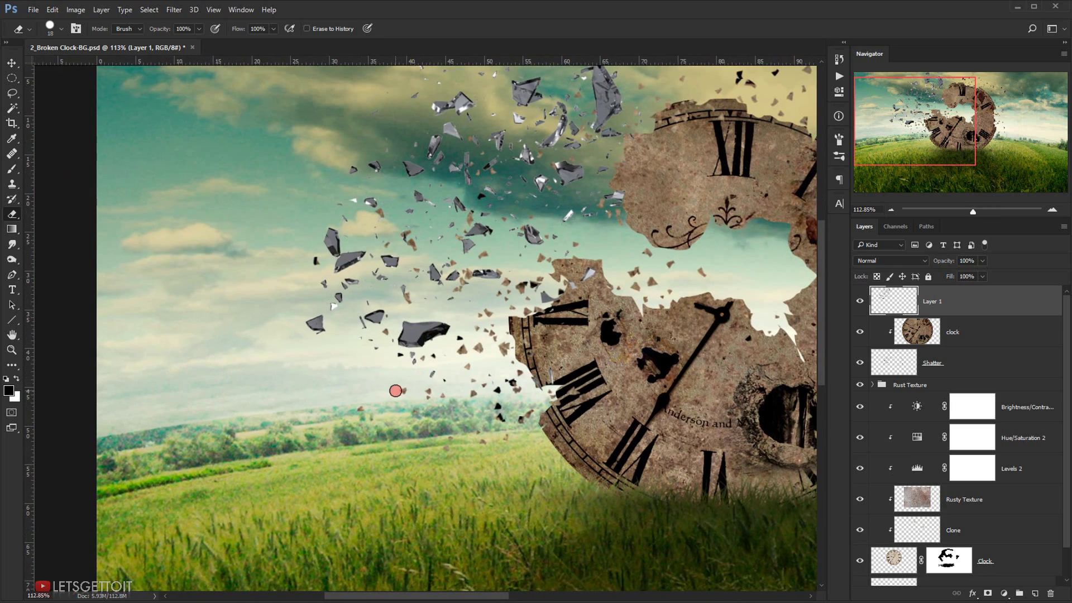
scroll(319, 282, up, 5)
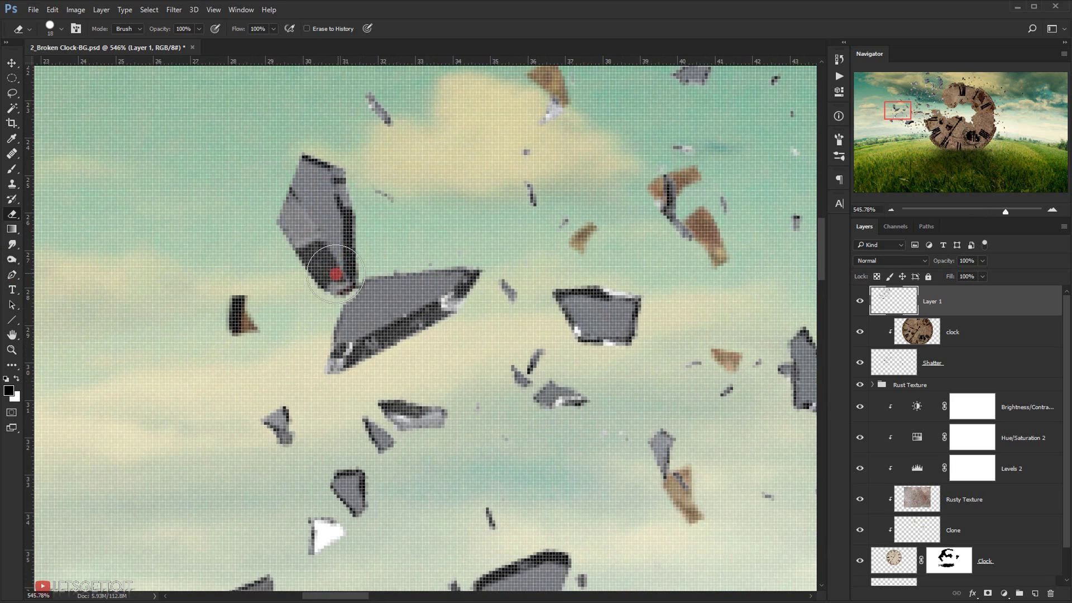
drag(258, 265, 237, 327)
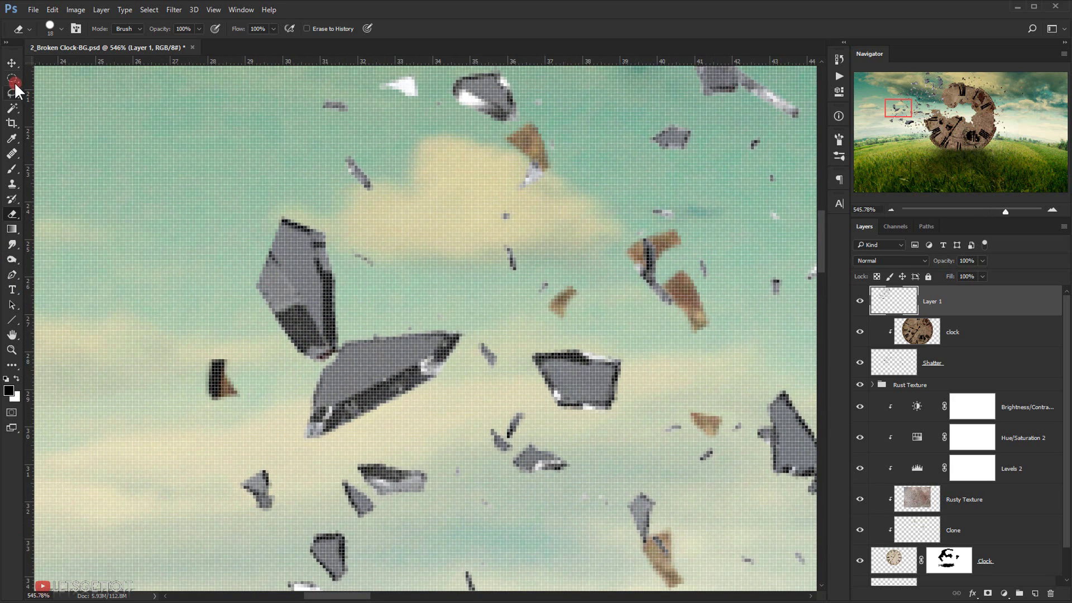
click(14, 93)
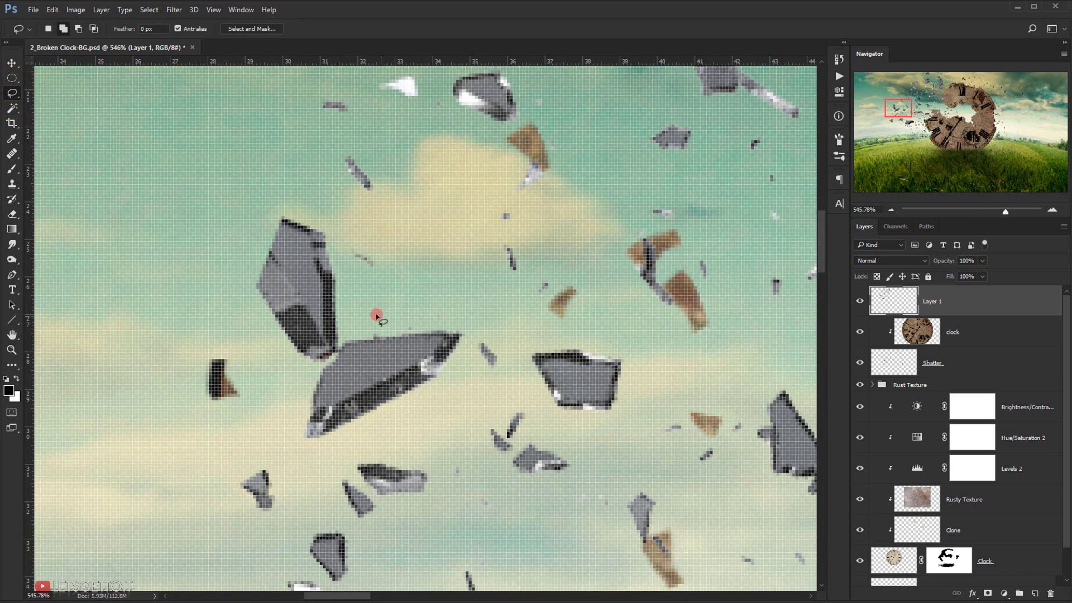
drag(363, 314, 330, 362)
mouse_move(220, 251)
mouse_down()
mouse_move(252, 196)
mouse_move(347, 224)
mouse_up()
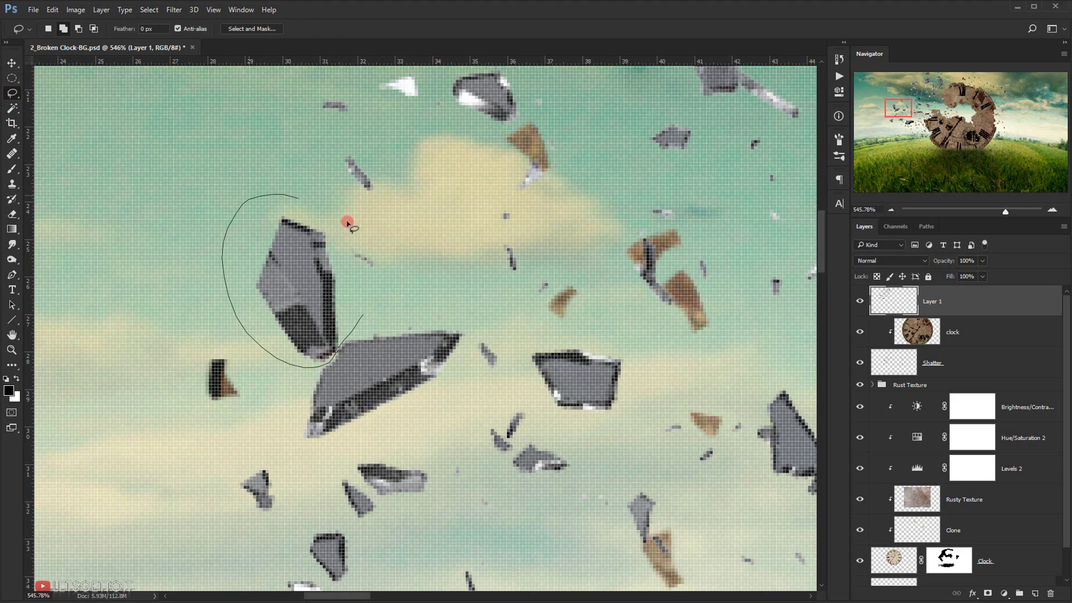
scroll(201, 318, down, 3)
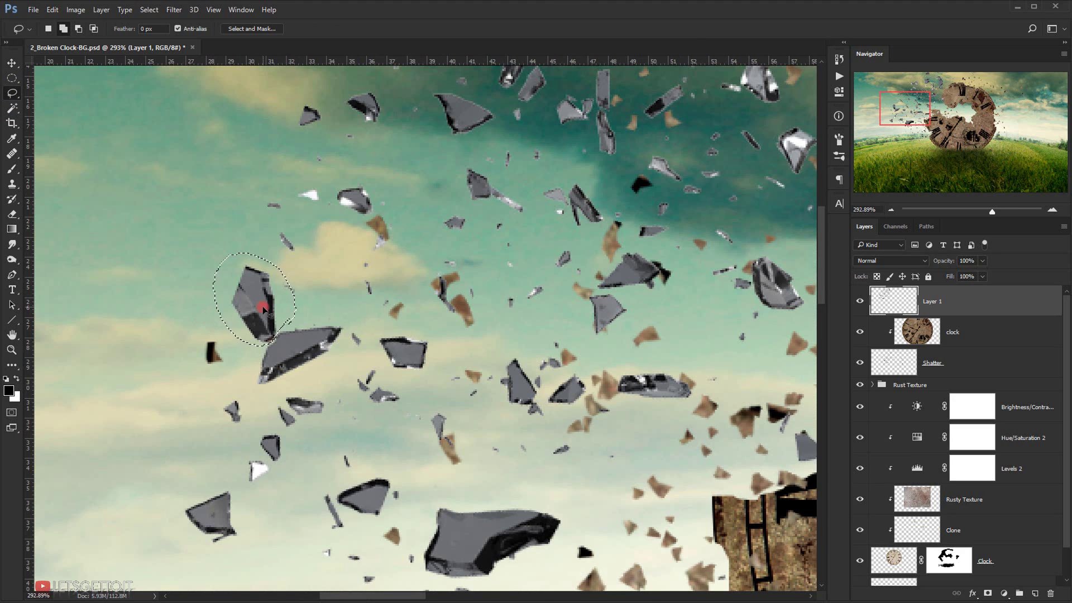
mouse_move(248, 306)
mouse_down()
mouse_move(152, 245)
mouse_move(115, 190)
mouse_up()
scroll(201, 260, up, 8)
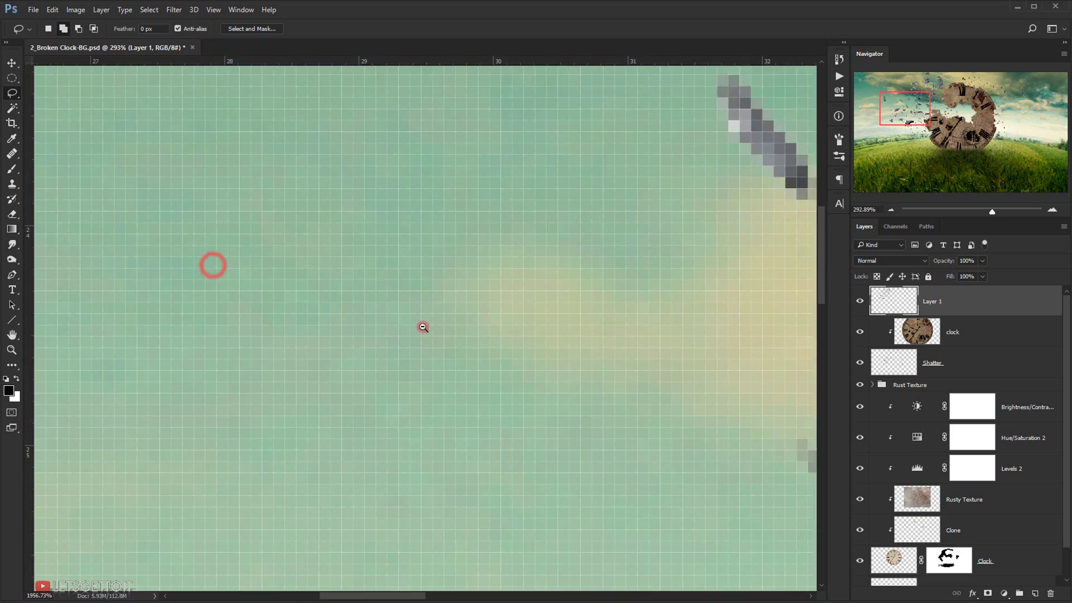
scroll(435, 332, down, 6)
scroll(435, 332, down, 4)
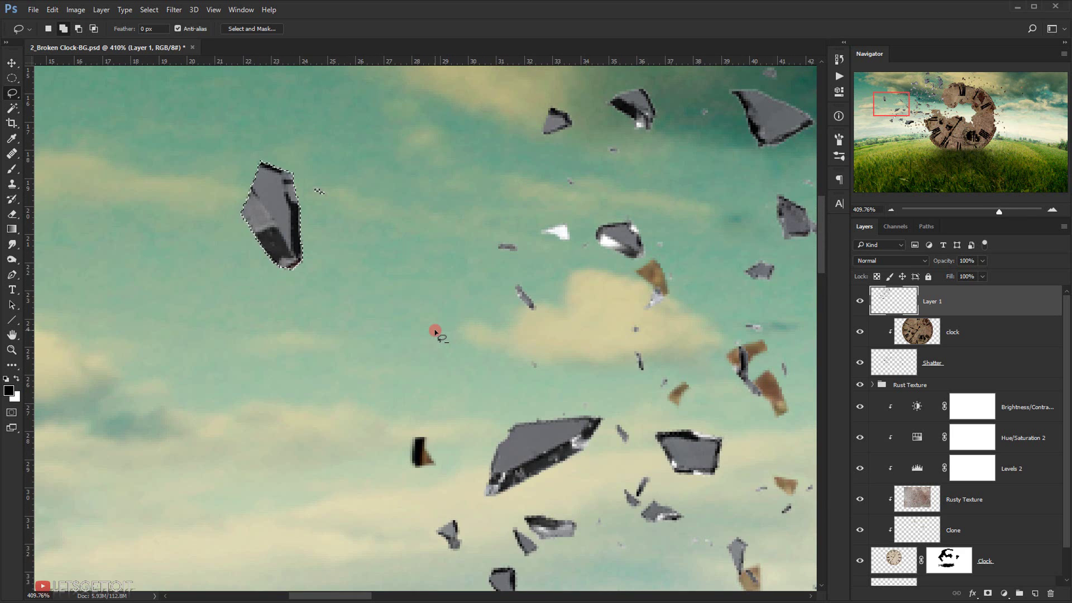
Move the selected tall shard farther up and outward from the cluster, and clear the selection.
scroll(402, 378, up, 3)
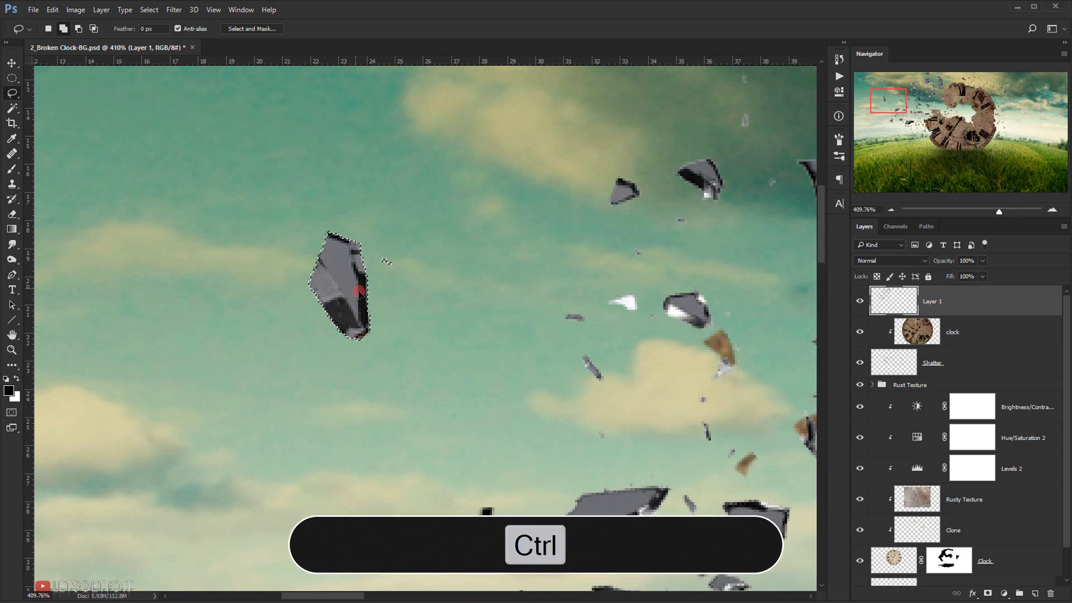
mouse_move(354, 292)
mouse_down()
mouse_move(301, 316)
mouse_move(402, 257)
mouse_move(279, 211)
mouse_up()
key(ctrl+d)
Lasso the outer piece of the two joined shards in the upper part of the cluster and move it left into the open sky.
drag(498, 310, 398, 334)
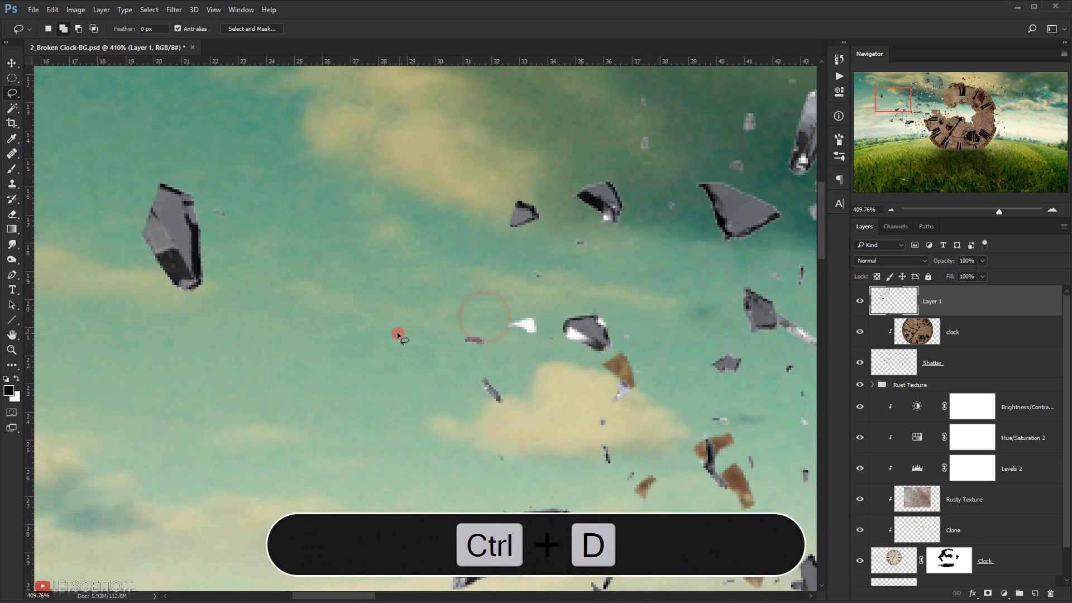
scroll(399, 334, down, 5)
drag(576, 408, 380, 409)
scroll(439, 358, up, 6)
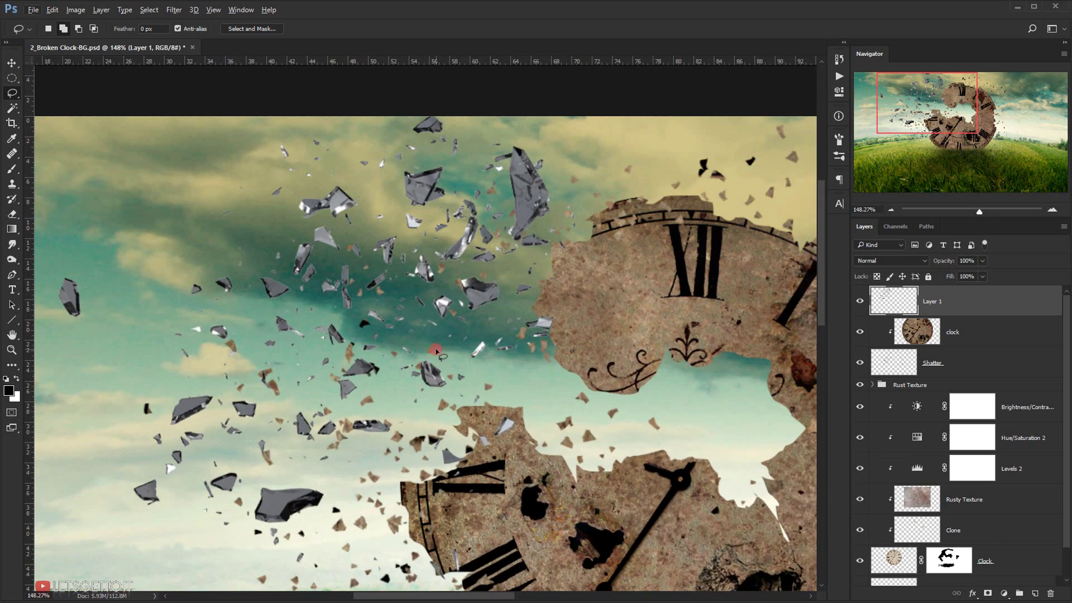
scroll(326, 217, up, 5)
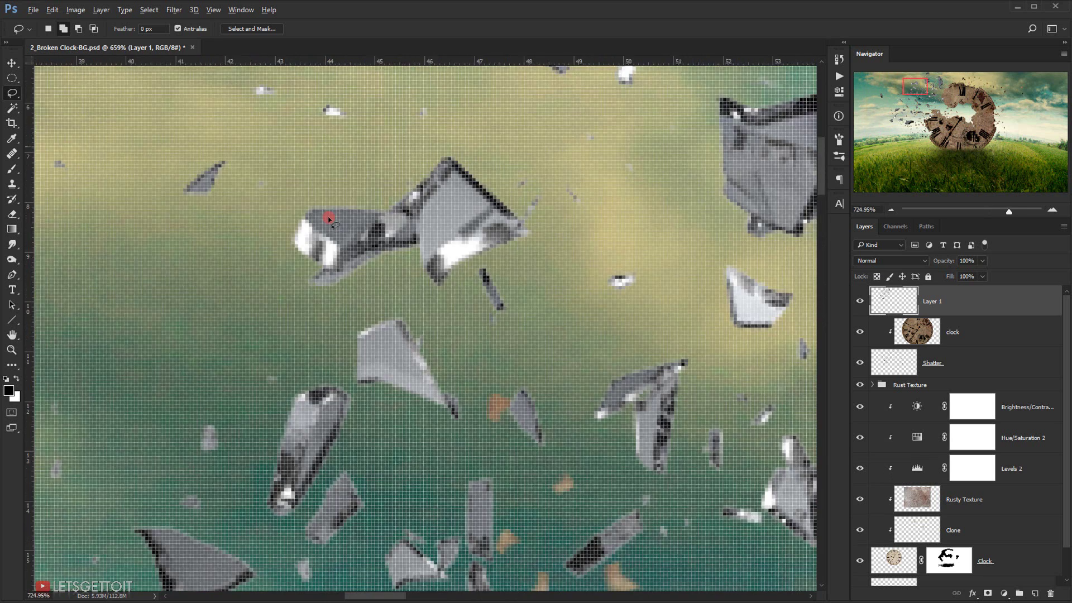
drag(412, 189, 451, 206)
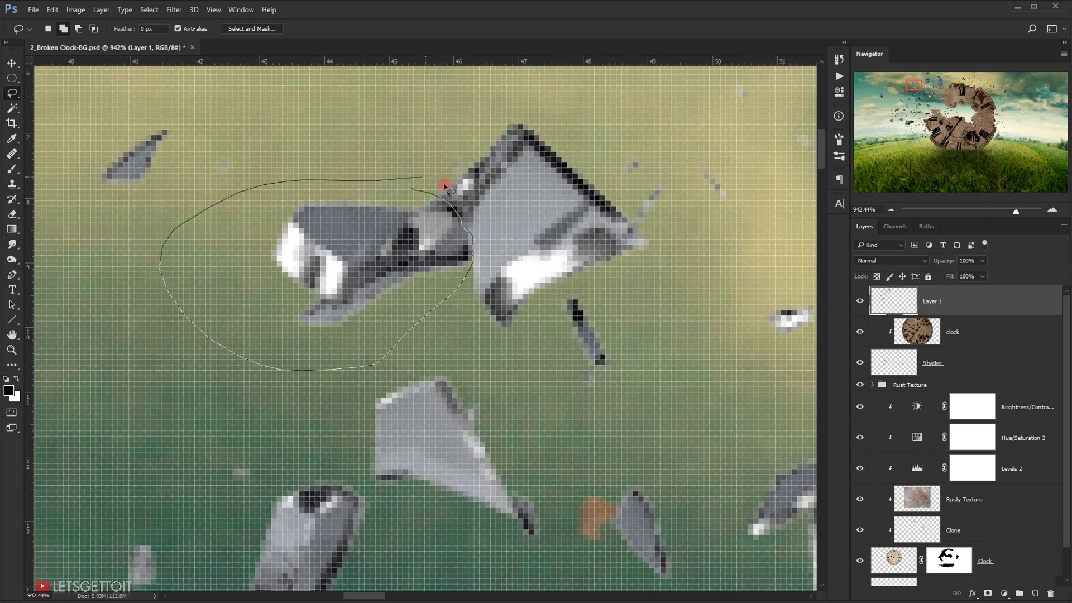
scroll(393, 243, down, 4)
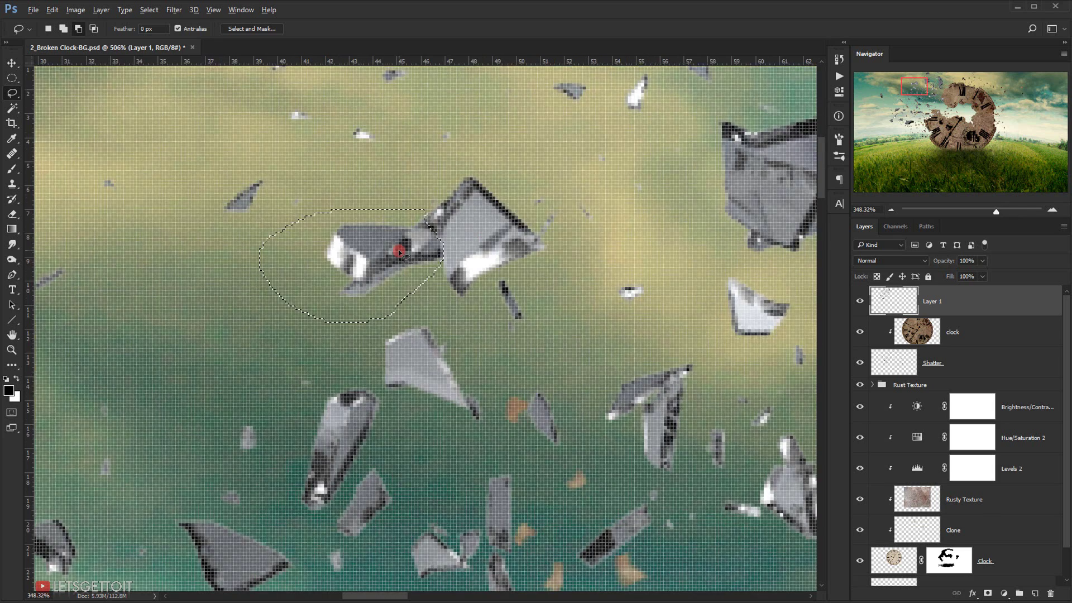
mouse_move(398, 253)
mouse_down()
mouse_move(173, 204)
mouse_move(126, 178)
mouse_move(144, 205)
mouse_move(129, 265)
mouse_move(120, 247)
mouse_move(111, 257)
mouse_up()
scroll(144, 205, down, 3)
key(ctrl+0)
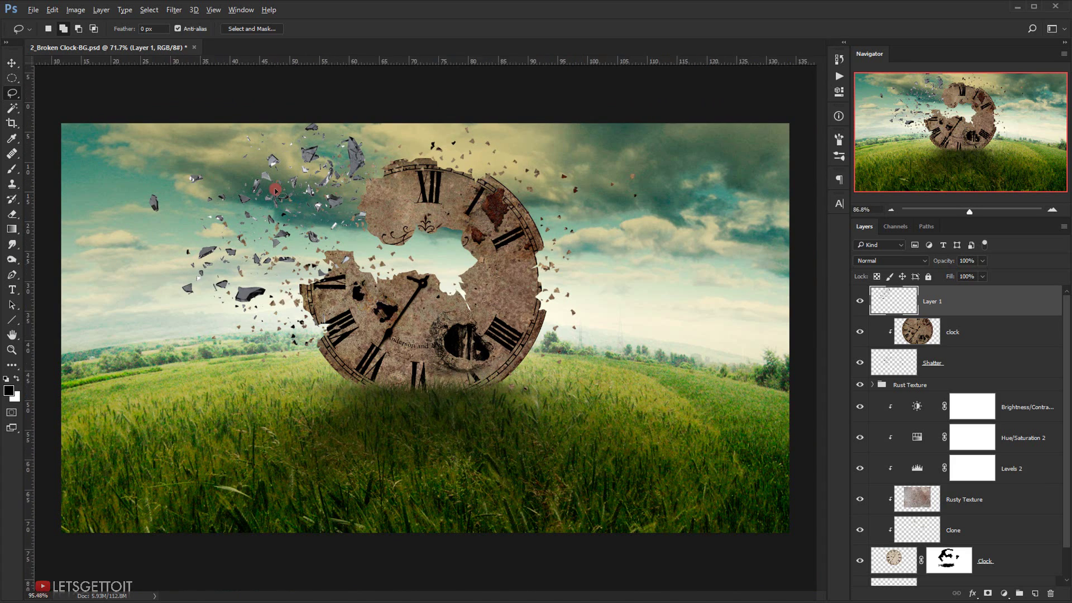
Lasso the shard at the image's top edge and move it left, slightly below the edge, into the open sky.
drag(271, 186, 360, 234)
drag(534, 309, 662, 214)
drag(402, 317, 389, 315)
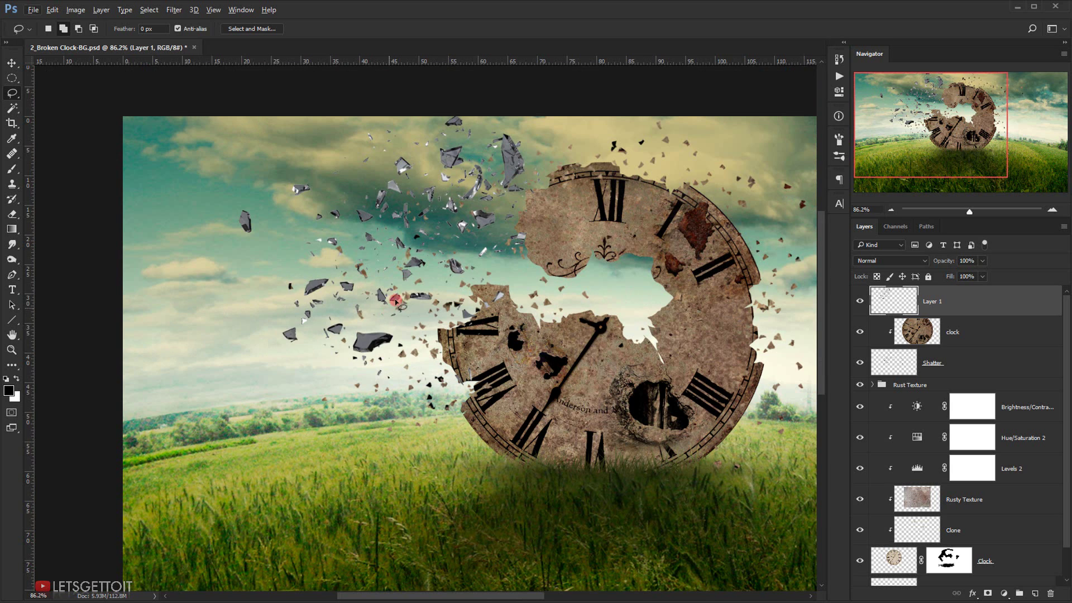
scroll(494, 142, up, 6)
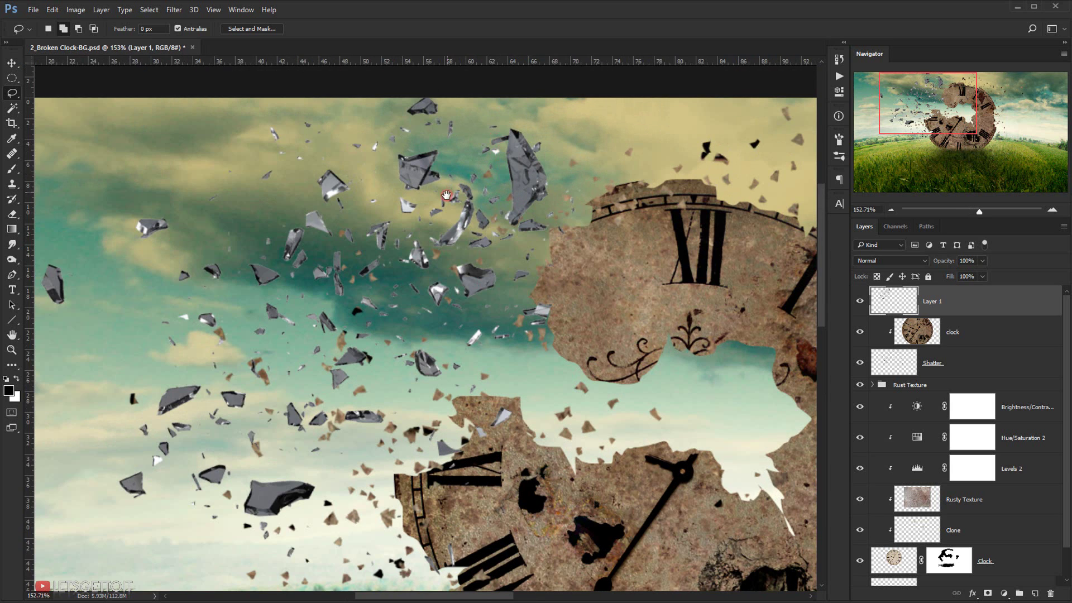
scroll(446, 195, up, 3)
drag(425, 138, 395, 167)
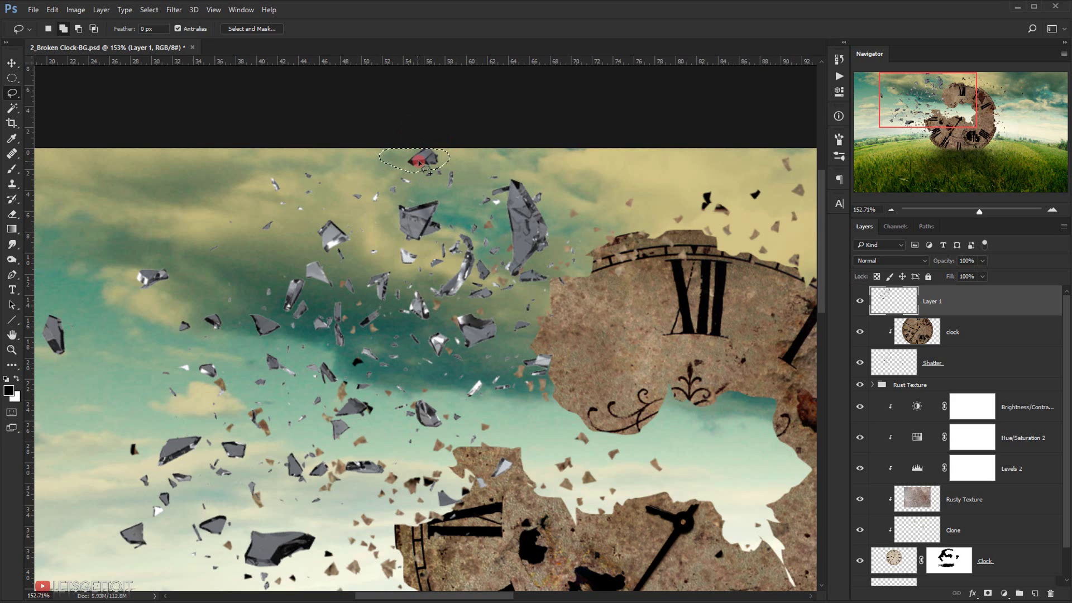
mouse_move(418, 158)
mouse_down()
mouse_move(271, 158)
mouse_move(210, 184)
mouse_move(183, 172)
mouse_up()
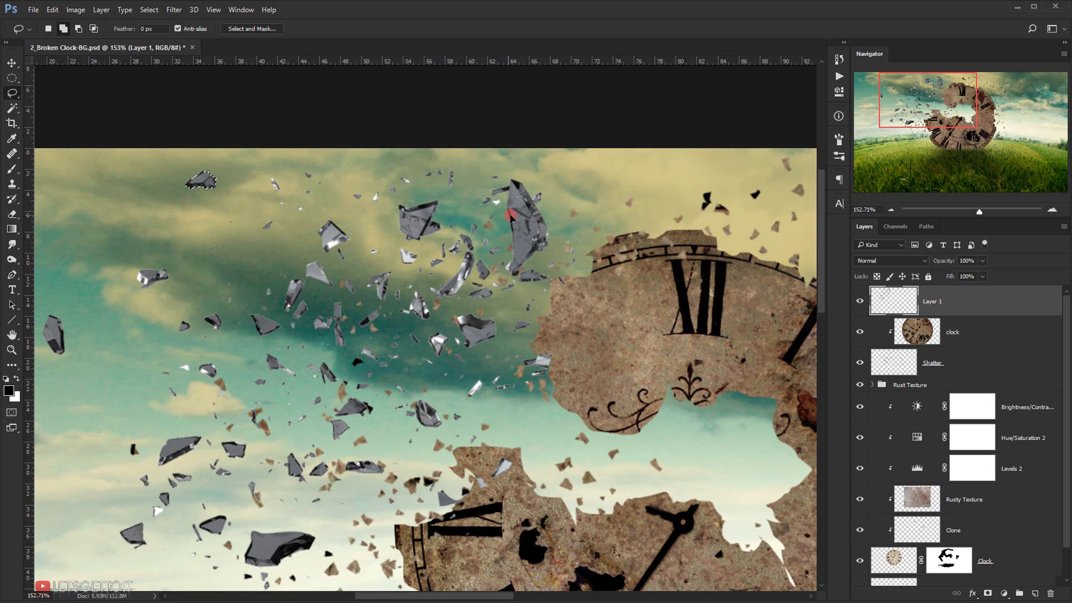
Apply Levels to the shard layer, raising the black point, brightening the midtones and setting the white input to 233.
scroll(534, 289, down, 5)
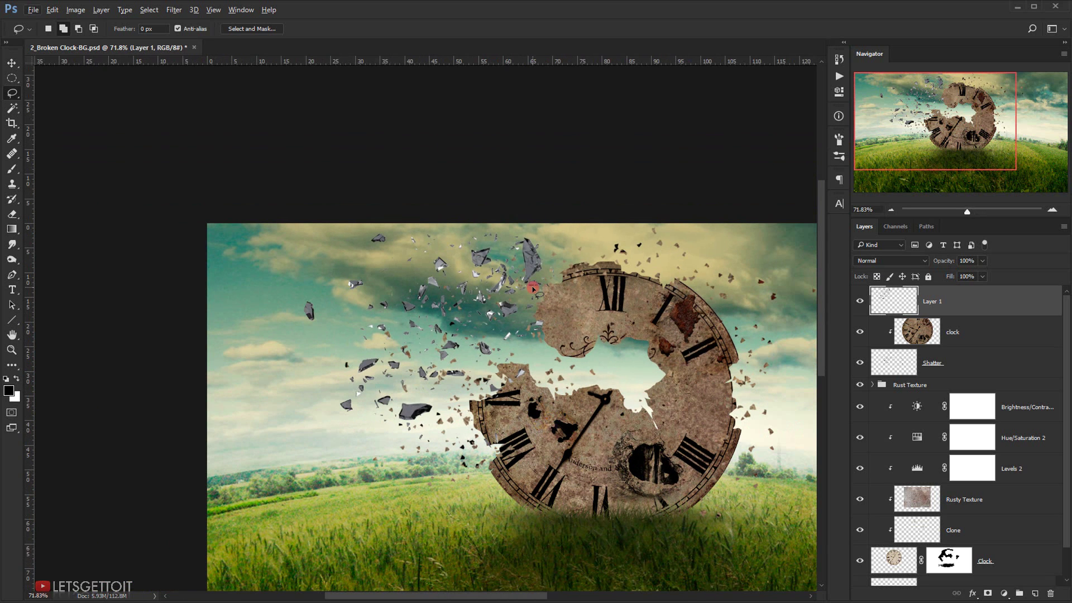
scroll(503, 307, up, 3)
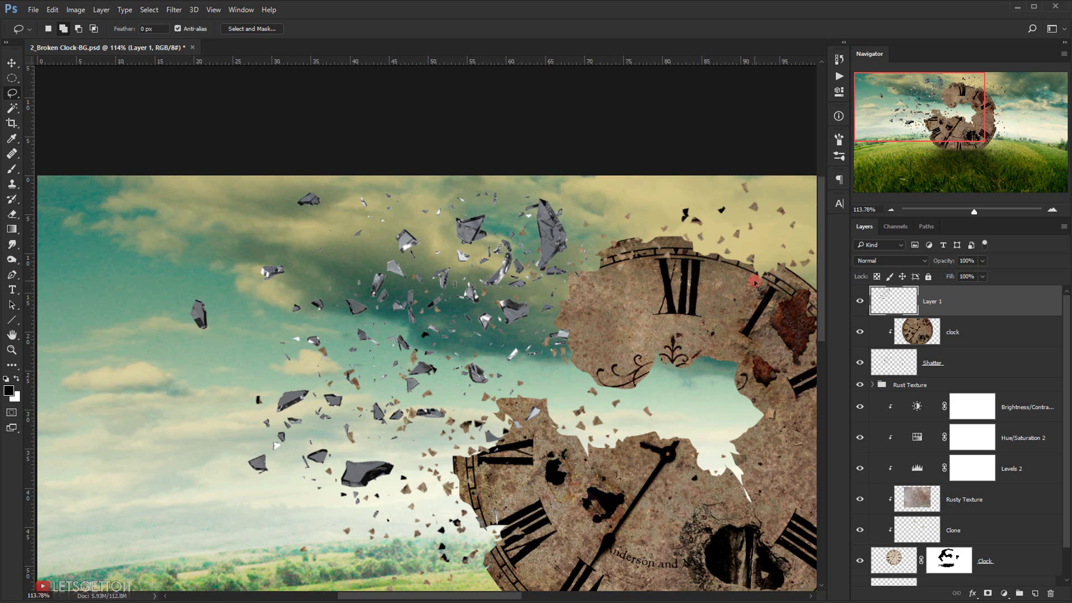
scroll(755, 283, down, 2)
key(ctrl+l)
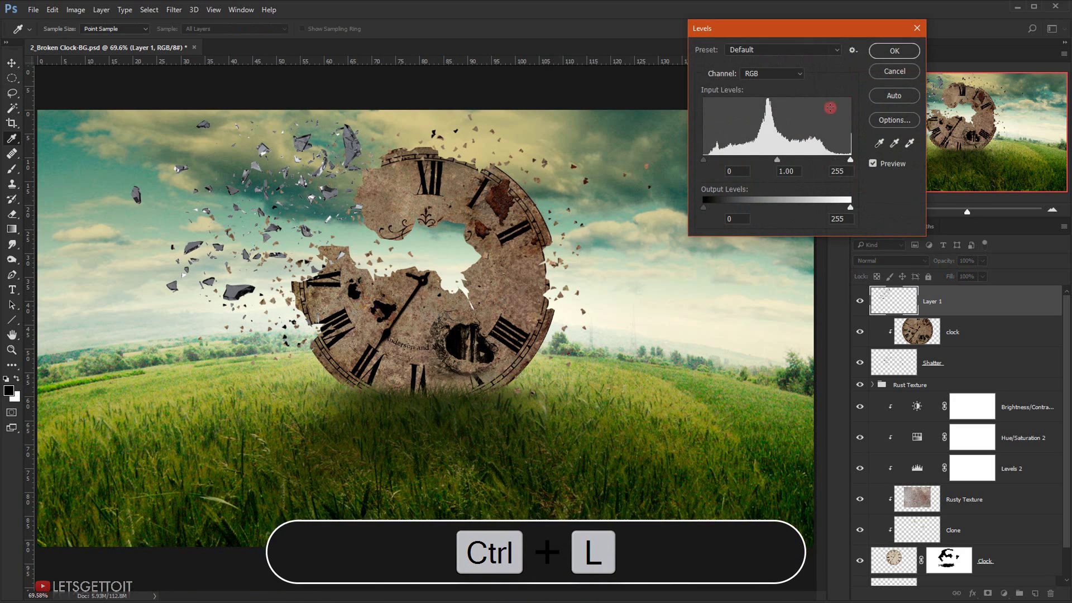
mouse_move(777, 160)
mouse_down()
mouse_move(794, 159)
mouse_move(765, 160)
mouse_up()
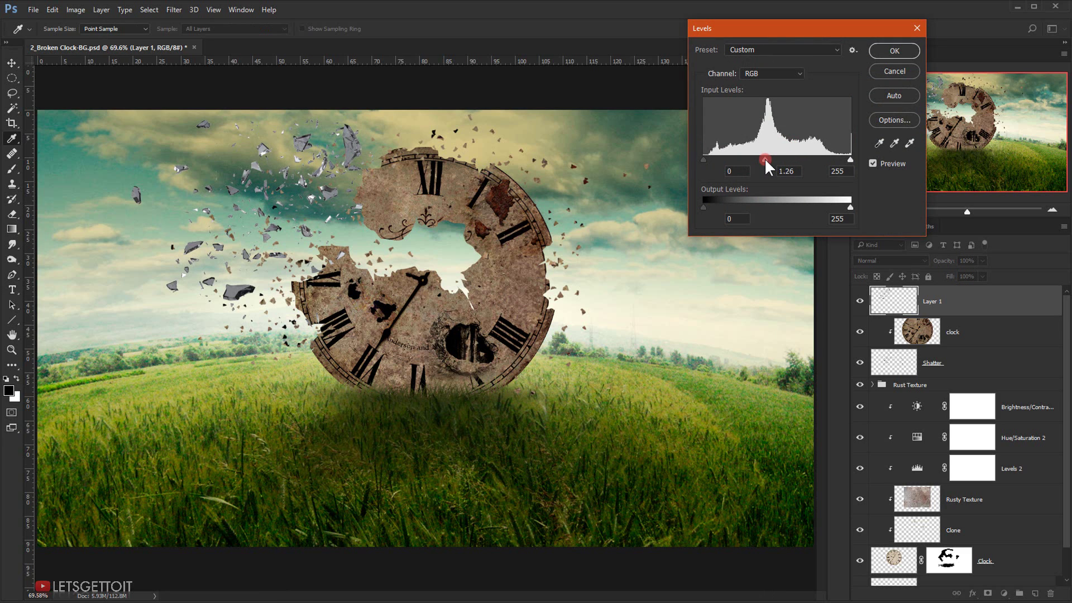
drag(694, 156, 741, 158)
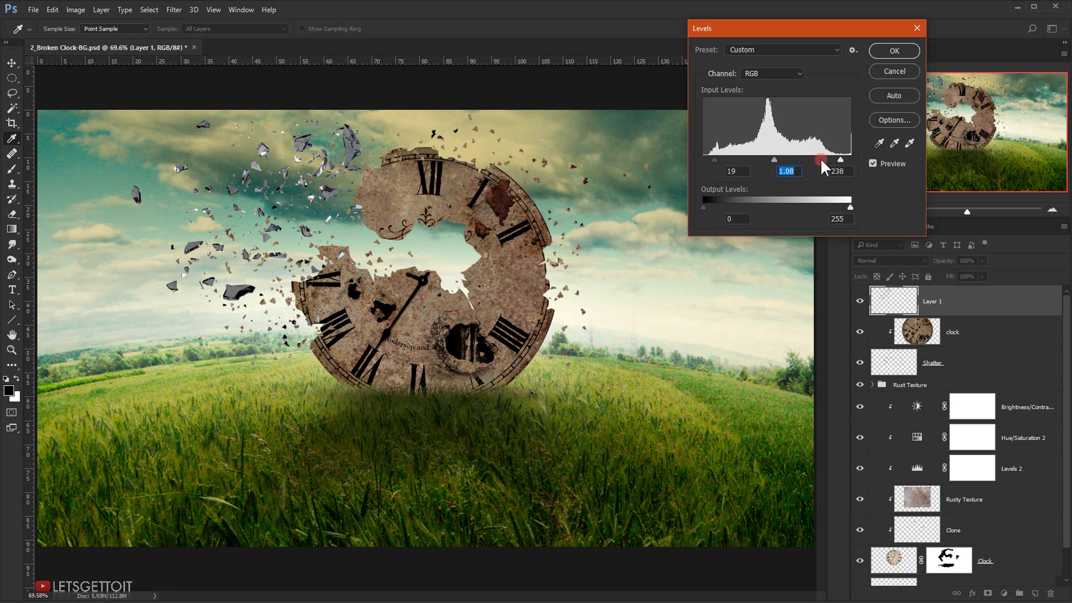
drag(841, 159, 837, 159)
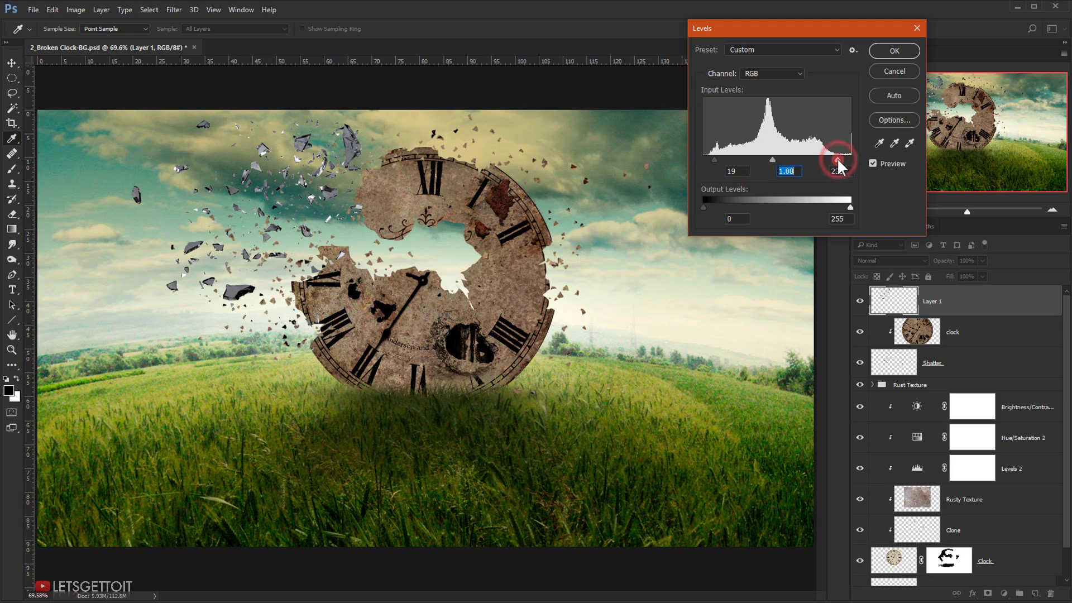
click(770, 161)
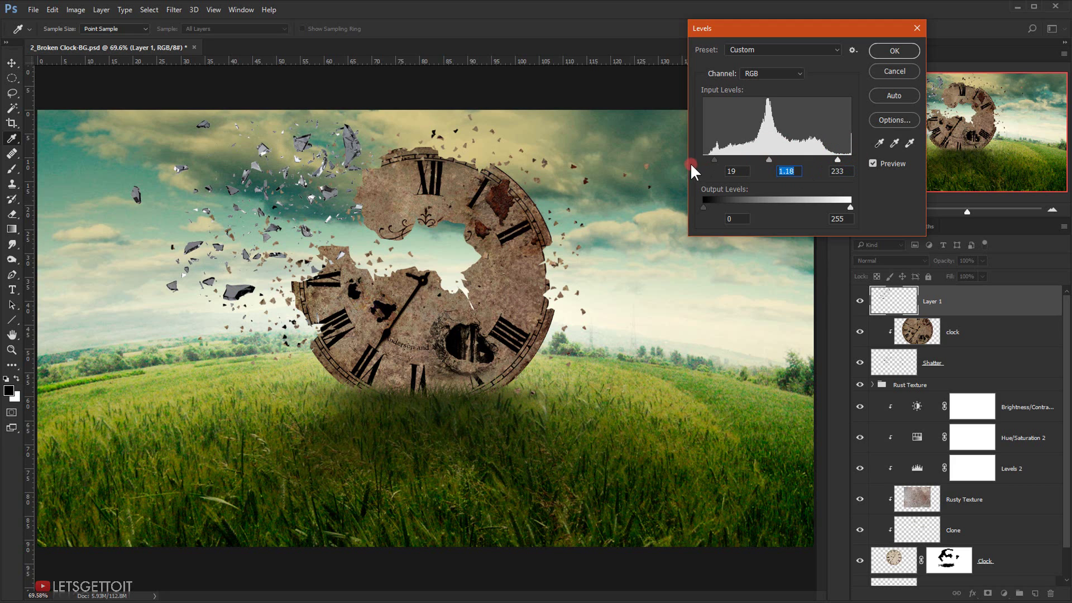
click(722, 158)
click(765, 159)
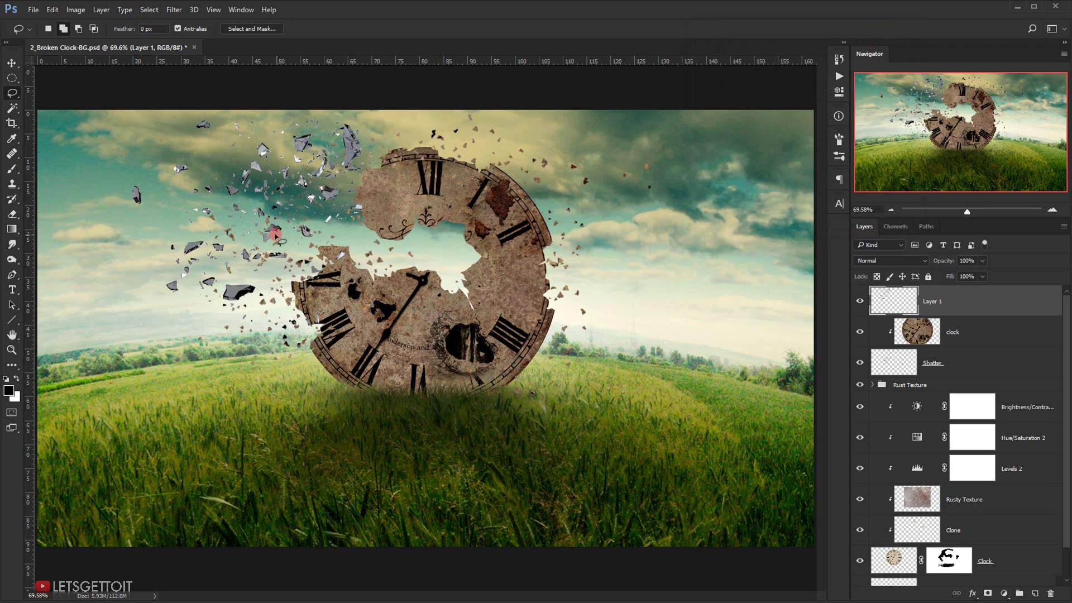
Duplicate the clock texture layer above Layer 1 and clip the copy to the shards.
scroll(382, 231, up, 5)
scroll(351, 311, down, 4)
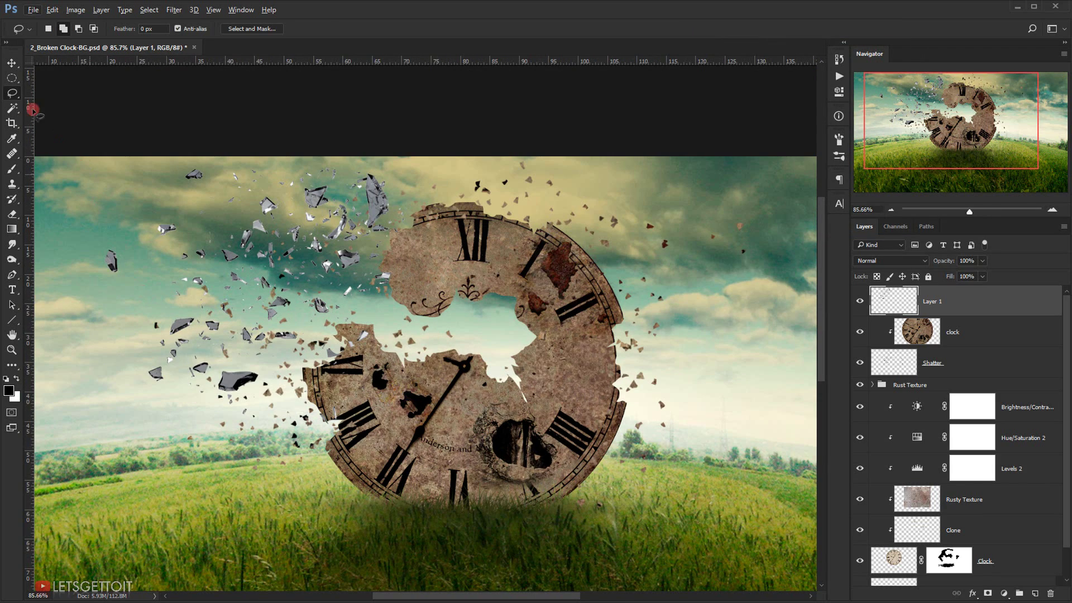
click(12, 63)
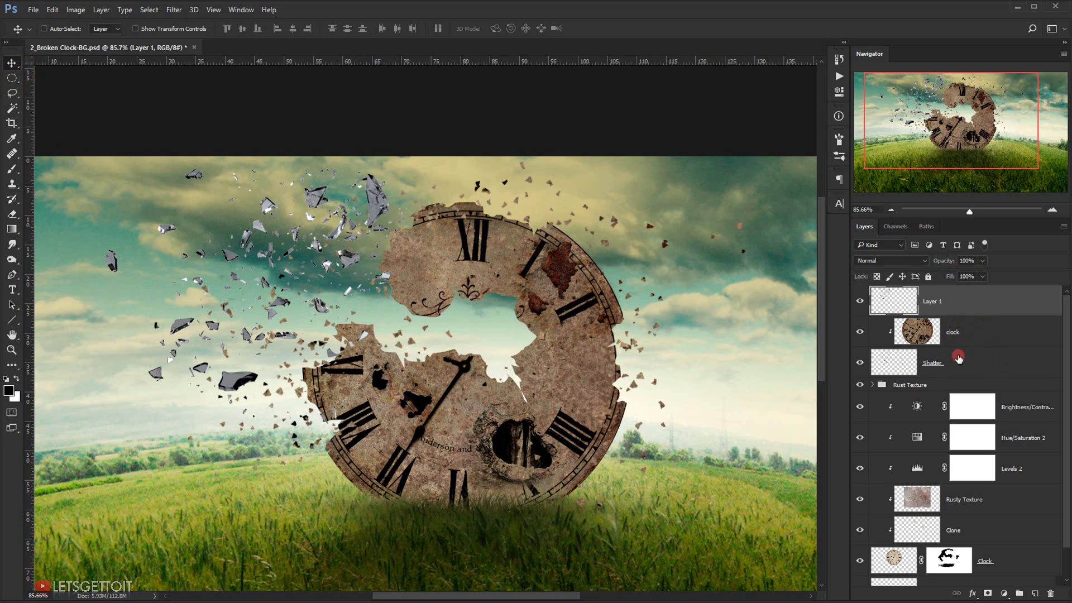
click(973, 333)
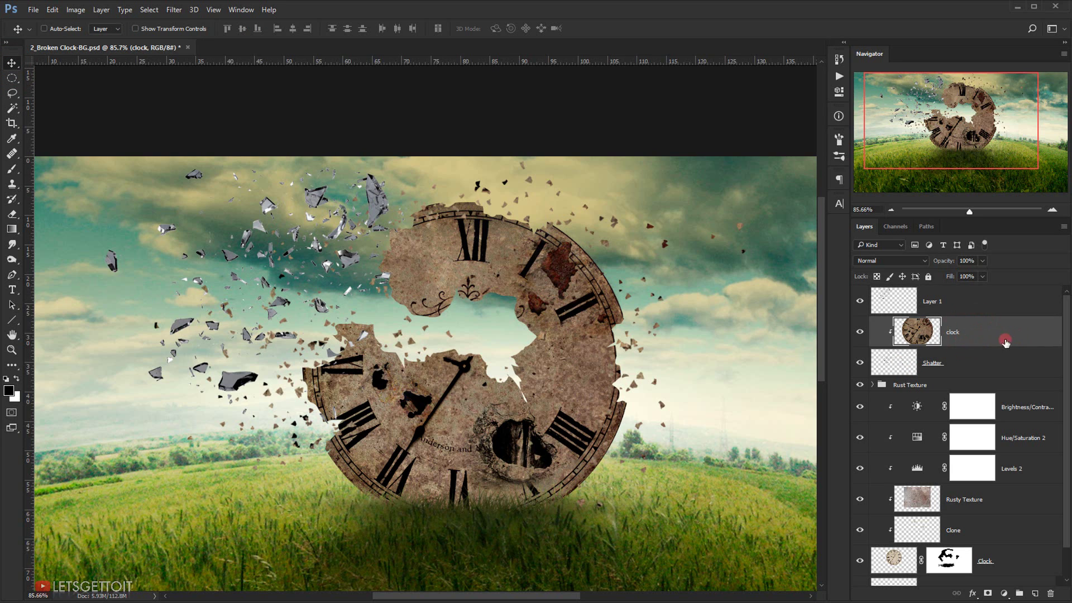
key(alt)
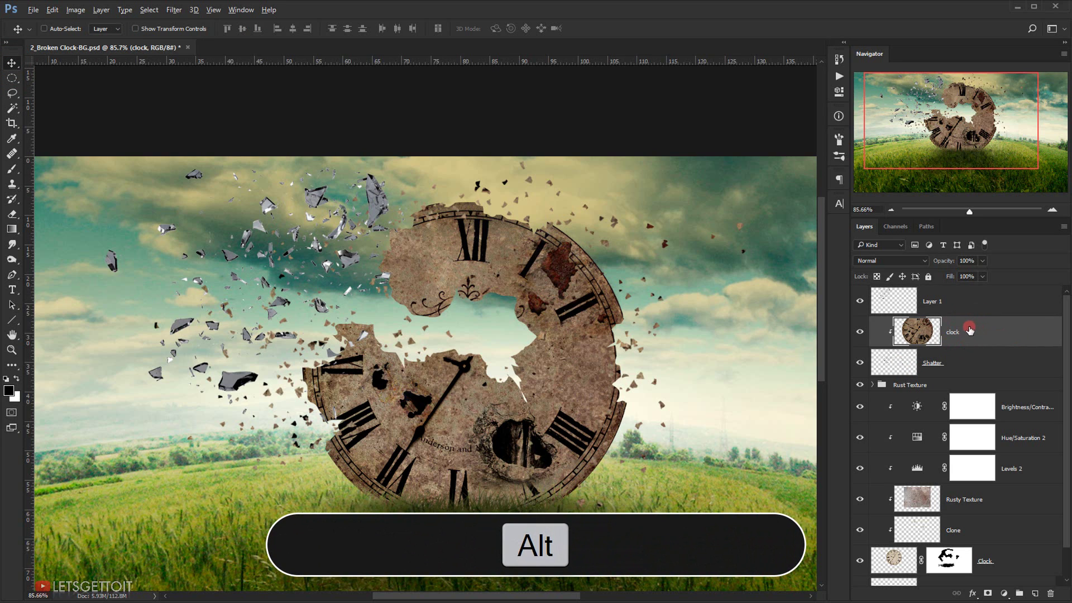
drag(970, 331, 1004, 318)
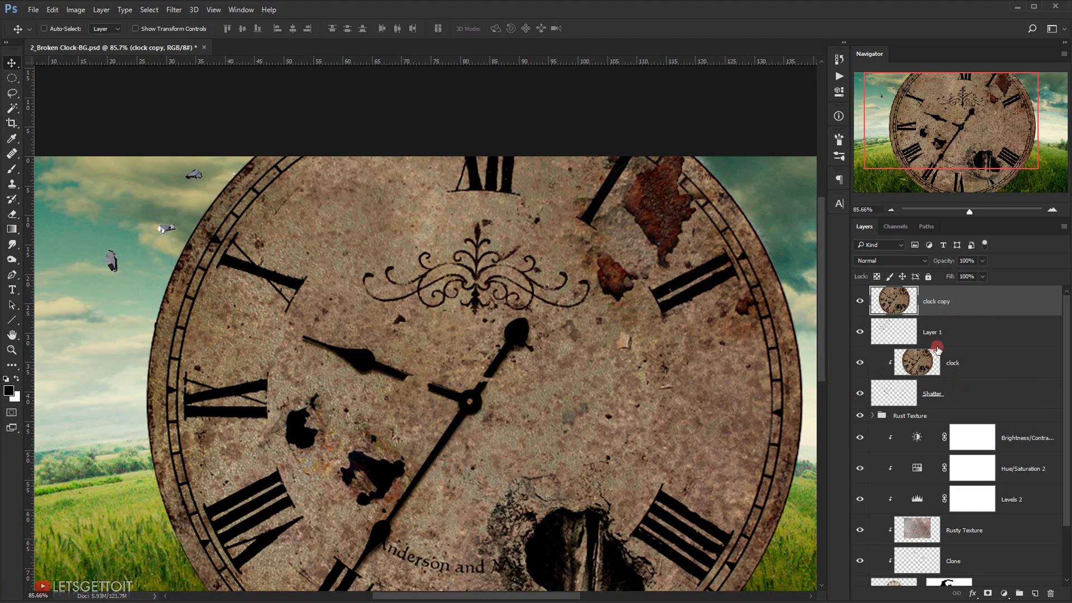
key(alt)
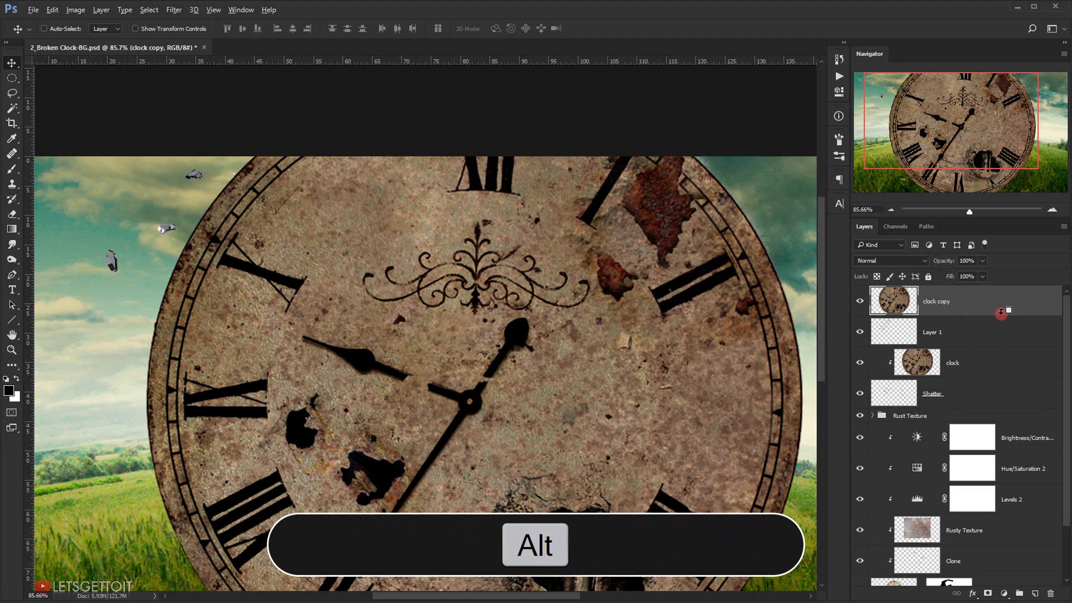
alt+click(959, 318)
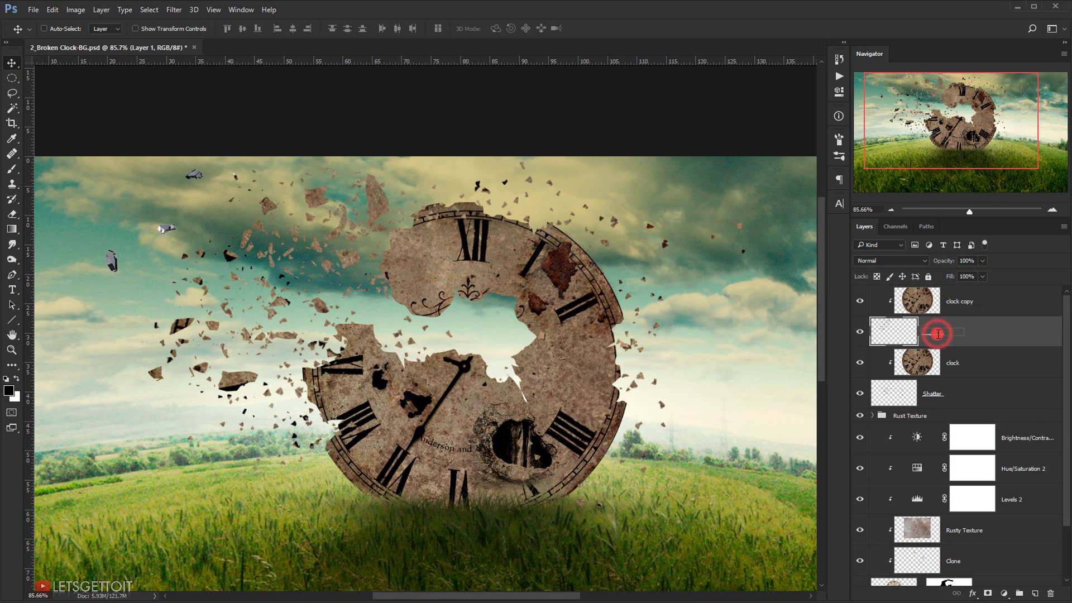
Rename Layer 1 as "Shatter galss".
click(935, 338)
double_click(935, 337)
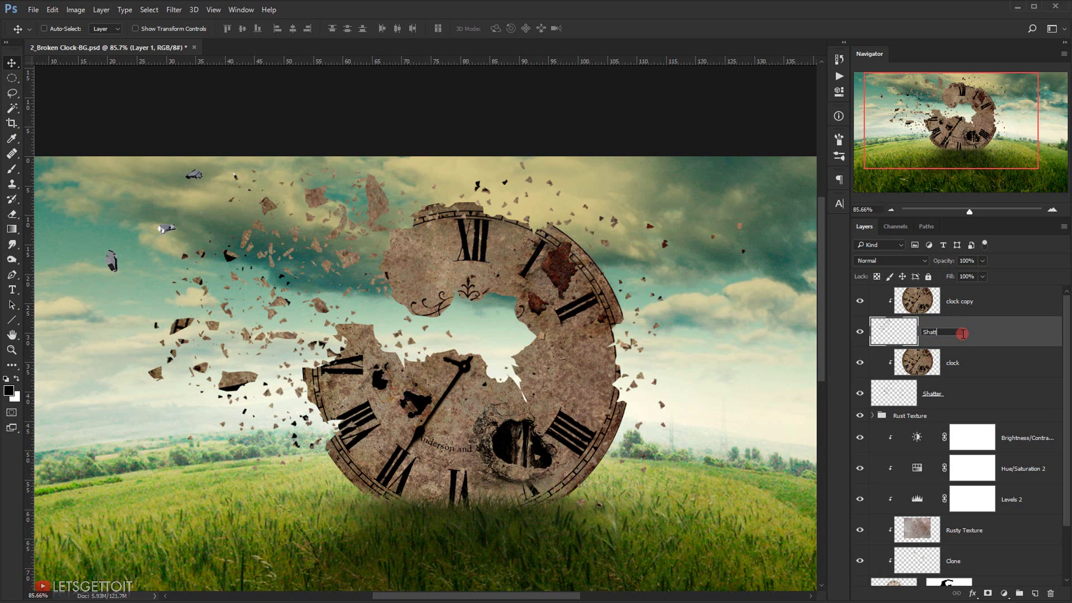
text(Shatter galss)
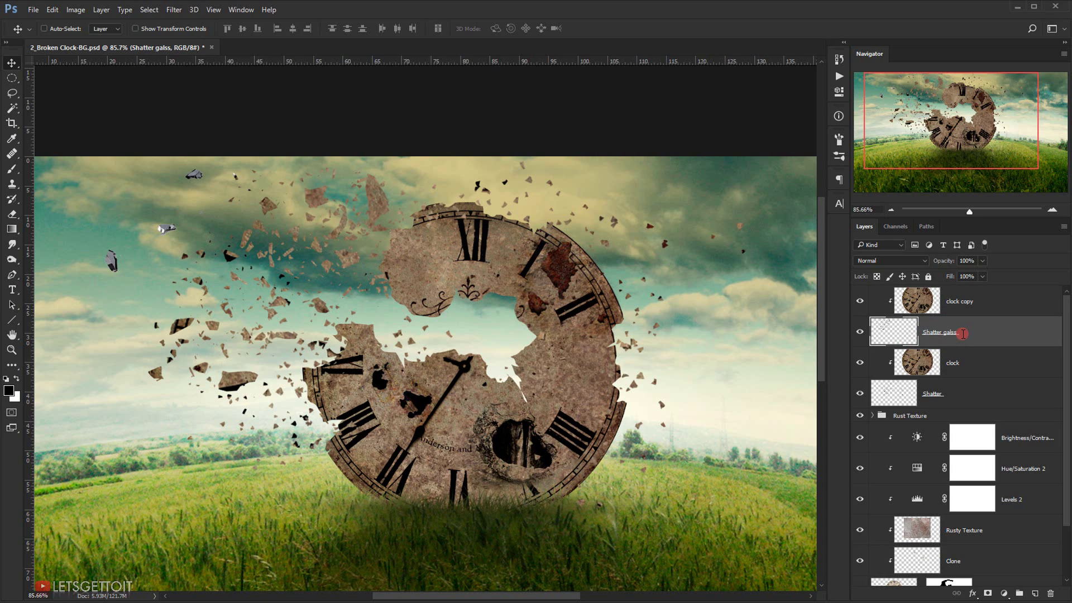
Scale the clock copy layer down to about 59%, position it over the shard cluster, and apply the transform.
click(965, 301)
scroll(595, 316, down, 6)
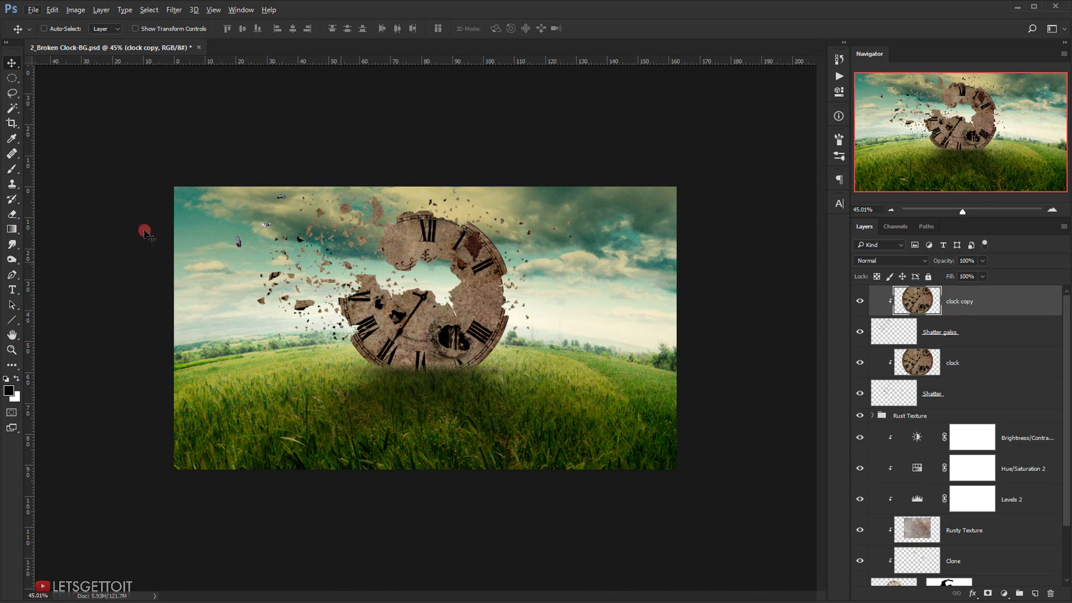
click(10, 66)
scroll(240, 273, up, 1)
scroll(330, 295, up, 2)
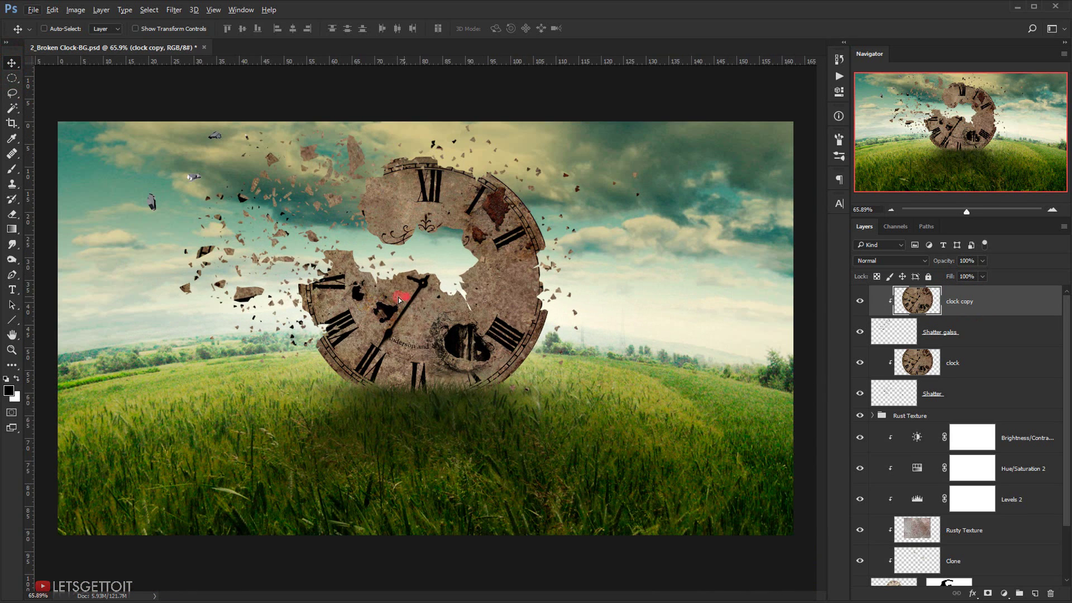
key(ctrl+t)
drag(617, 563, 556, 504)
drag(463, 351, 423, 355)
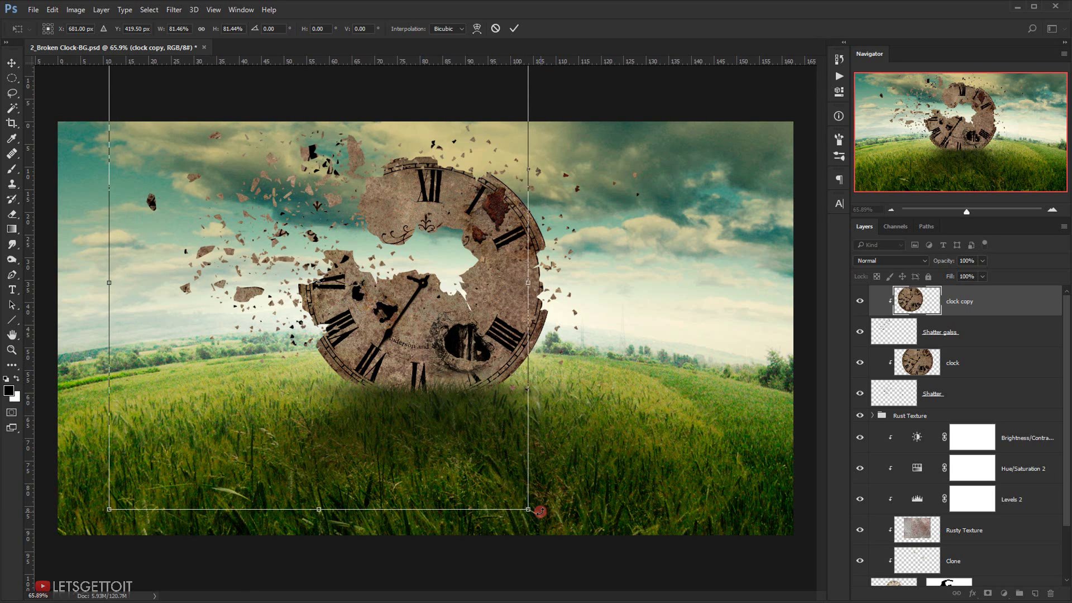
drag(531, 510, 404, 398)
drag(346, 344, 376, 352)
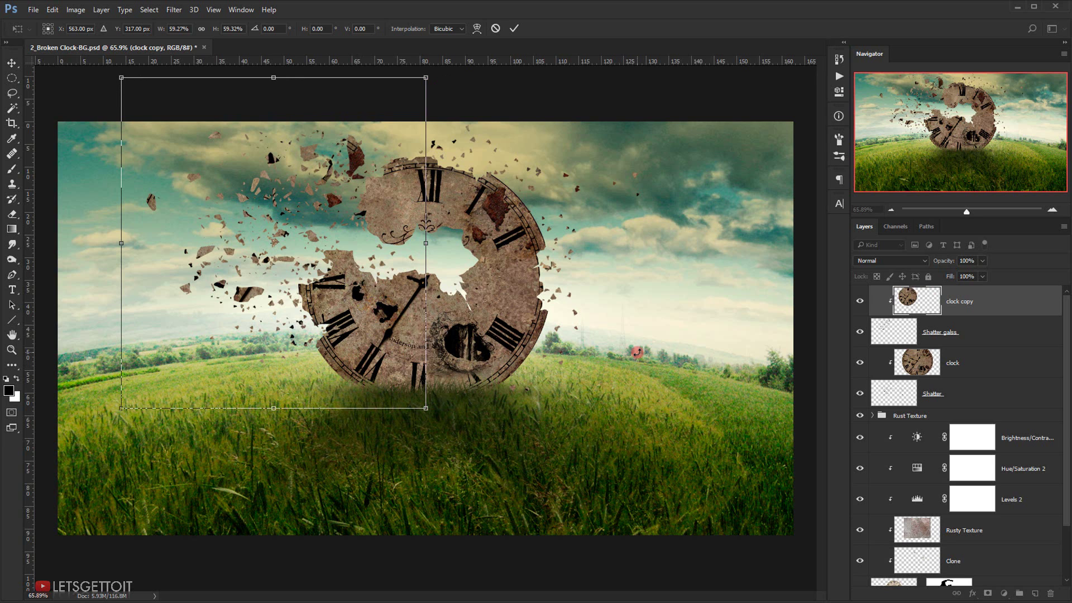
key(Return)
Duplicate the Shatter galss layer and place the copy above the clock copy layer.
scroll(598, 318, up, 3)
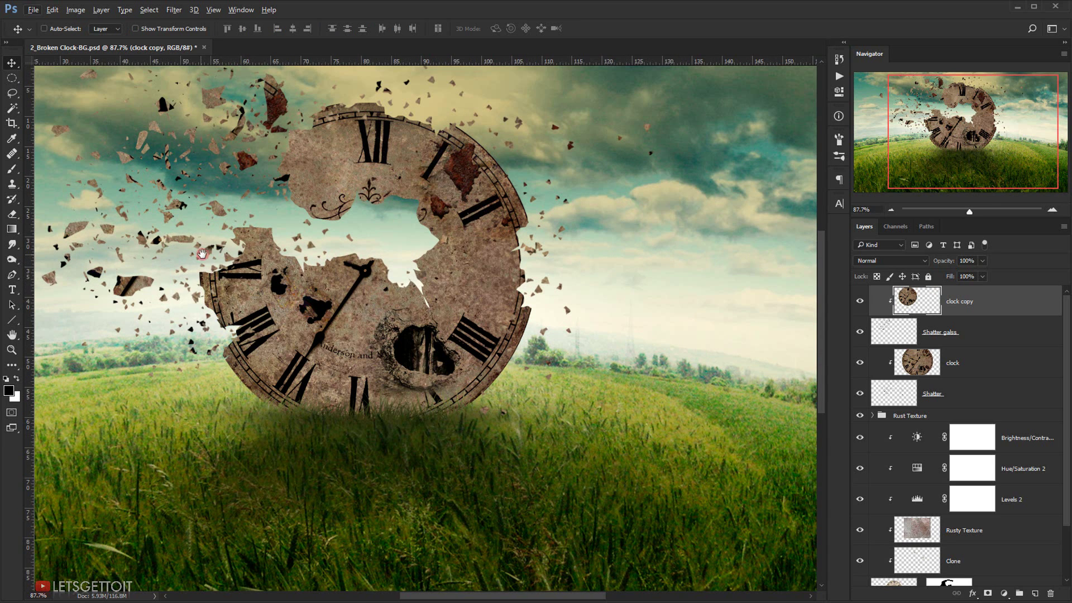
scroll(202, 254, up, 3)
drag(202, 254, 353, 337)
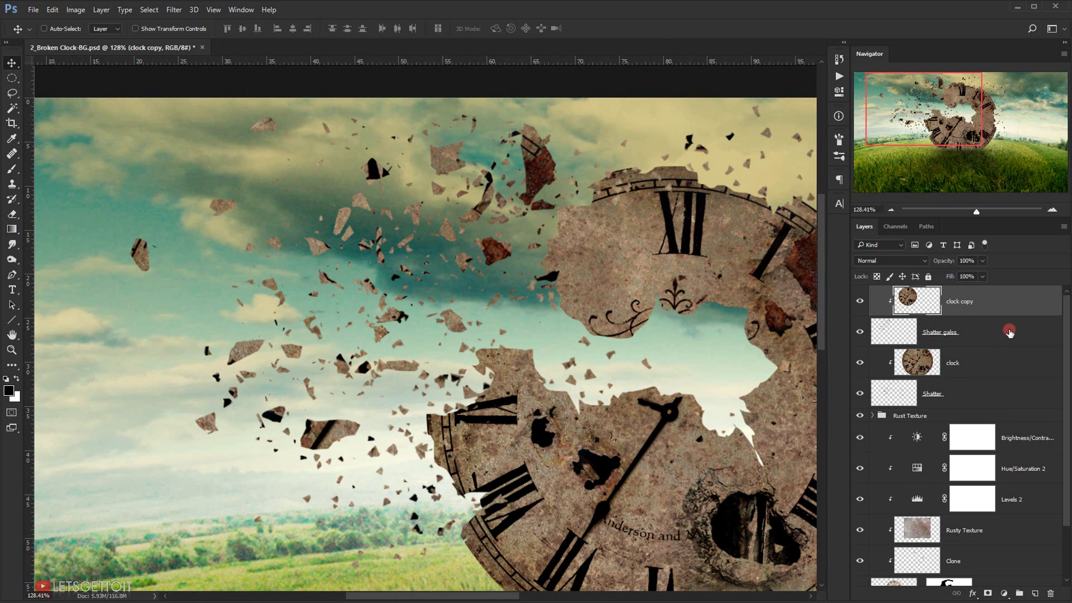
drag(986, 334, 974, 293)
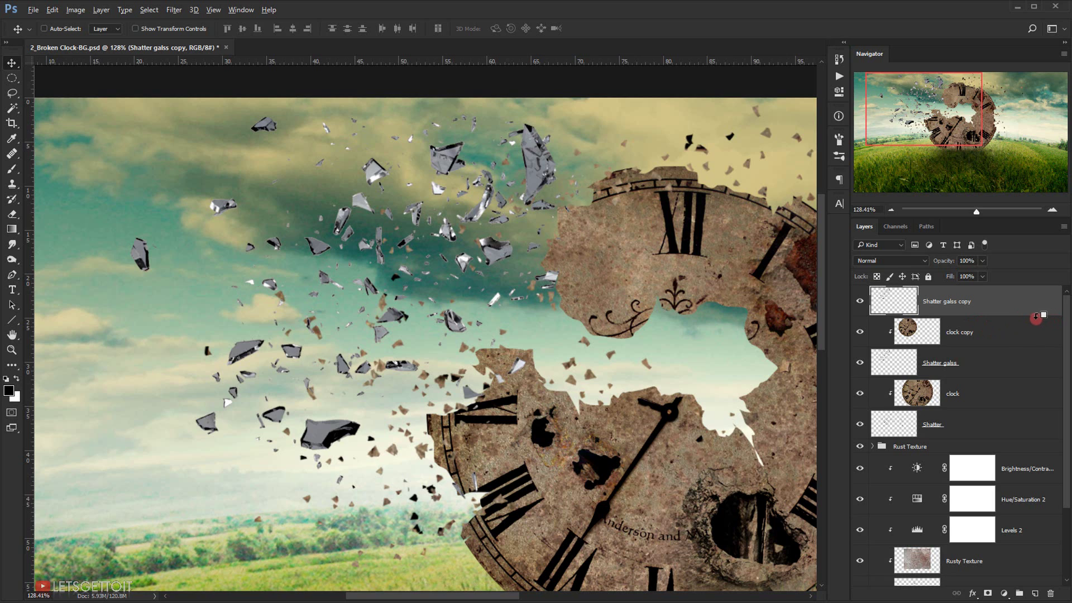
Clip the Shatter galss copy layer to the shards and set its blend mode to Soft Light.
alt+click(1009, 315)
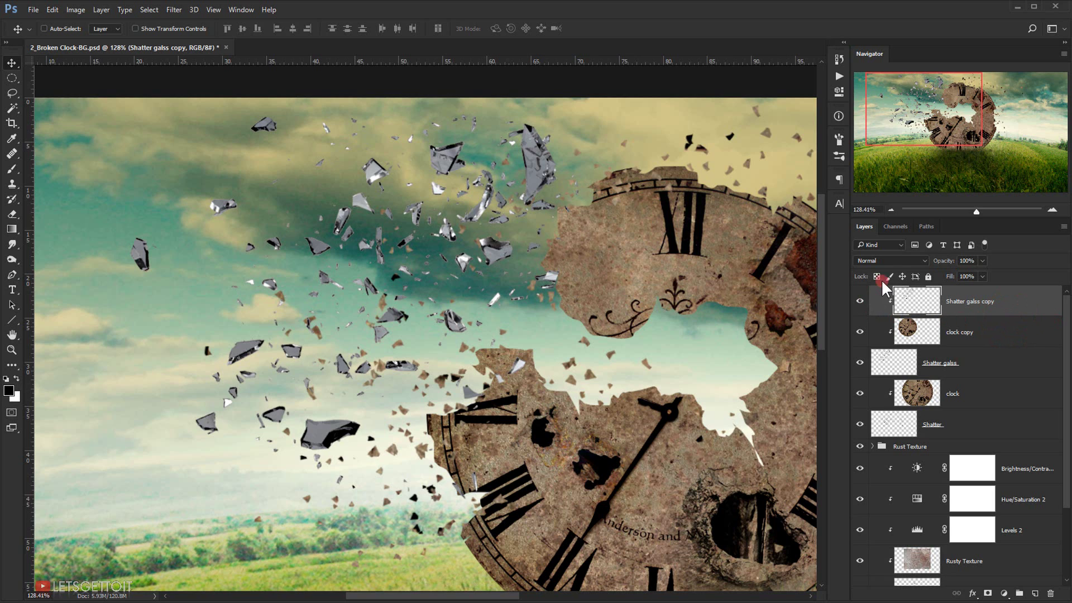
click(892, 263)
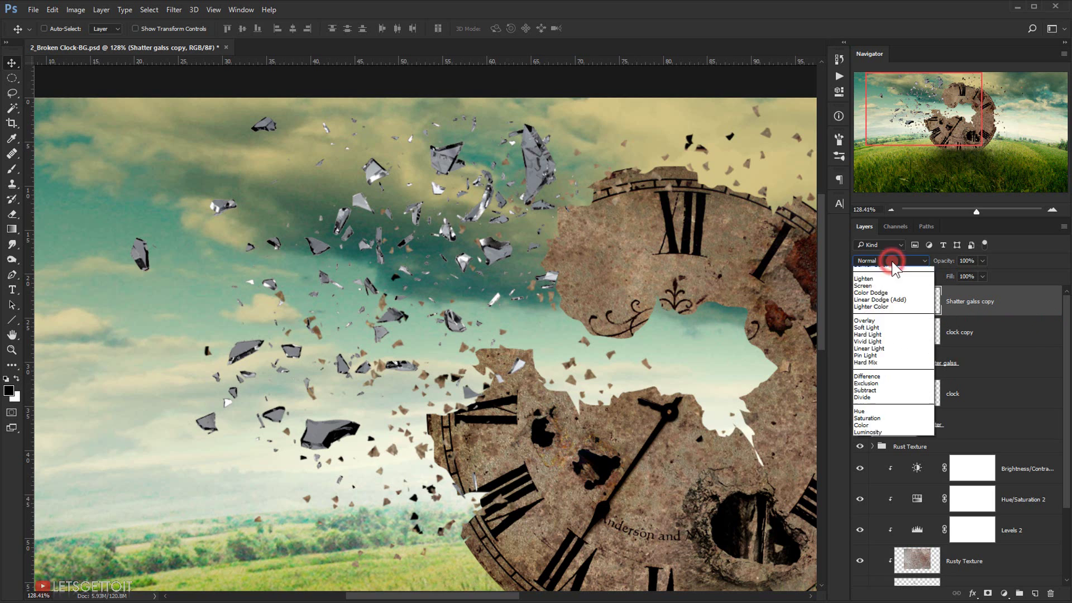
click(876, 381)
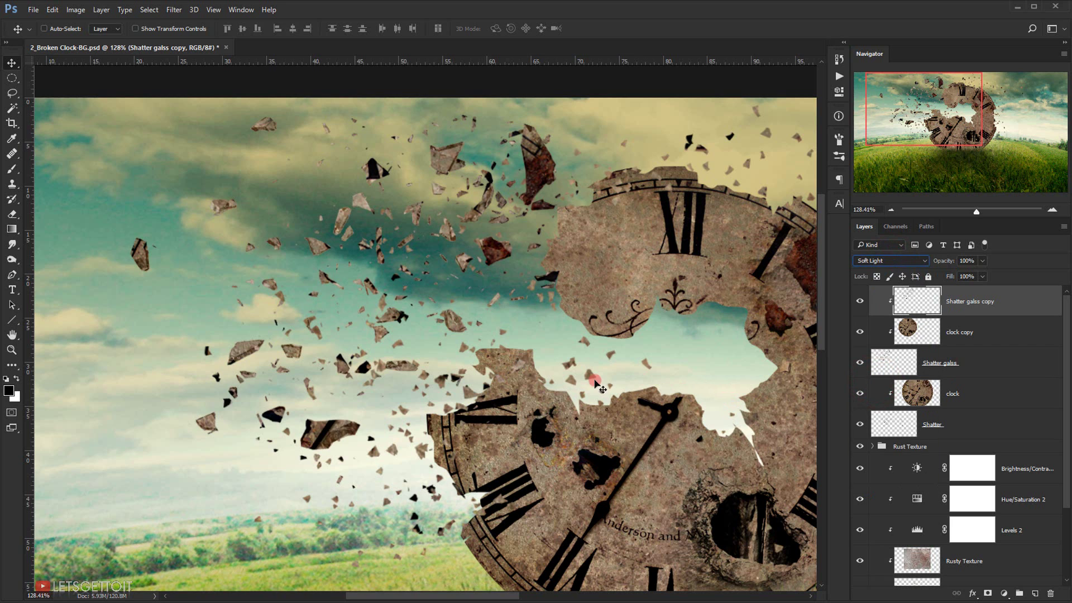
drag(517, 383, 487, 385)
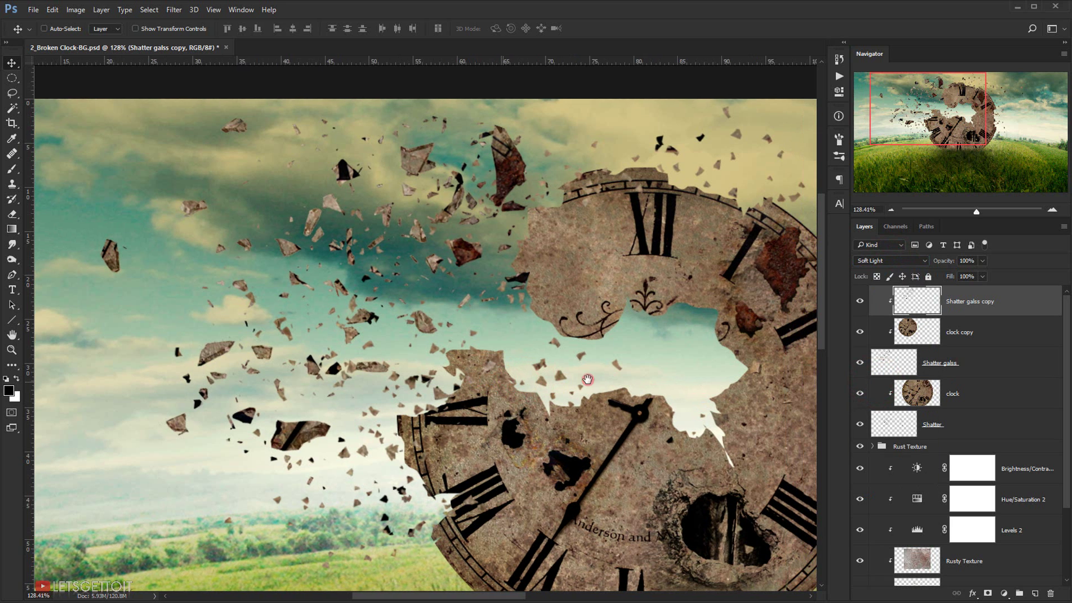
Compare the shards with the Shatter galss copy layer hidden and shown, and inspect them up close and in the full composition.
click(861, 301)
click(862, 301)
click(862, 302)
click(862, 302)
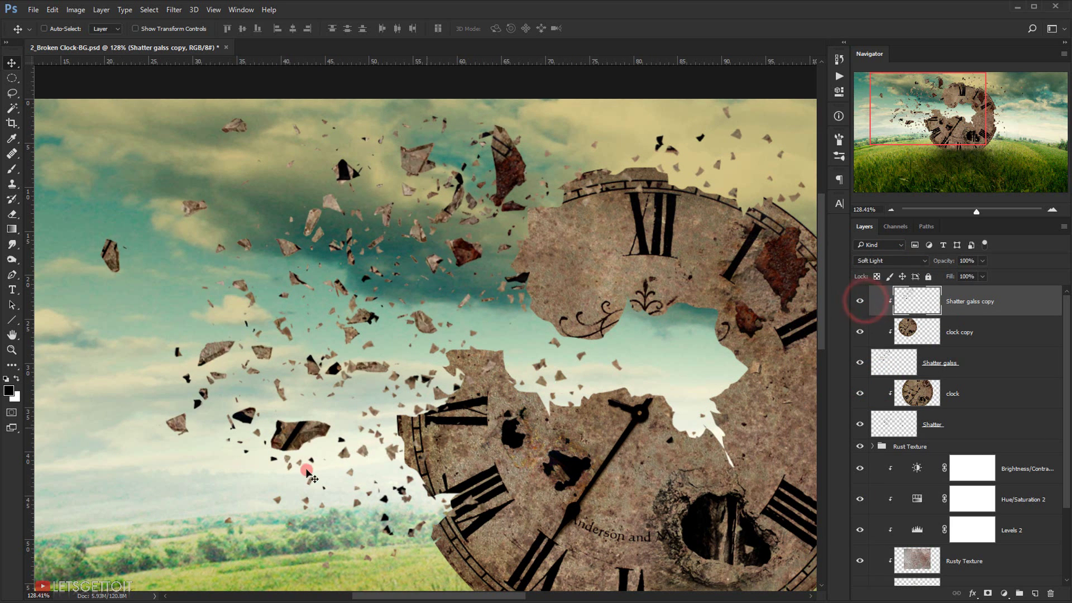
drag(521, 385, 459, 391)
scroll(300, 392, down, 5)
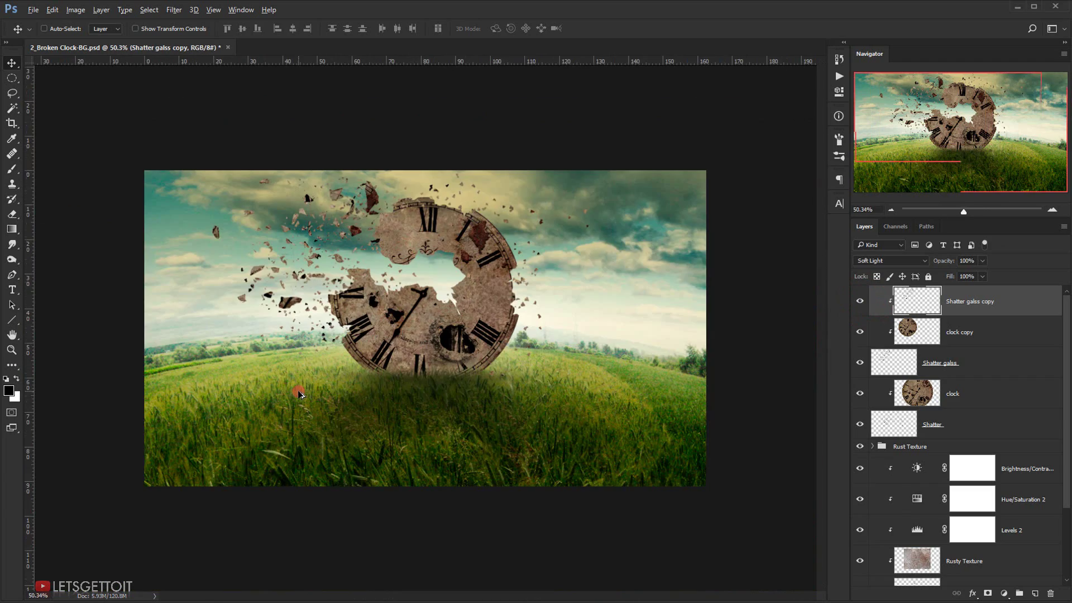
scroll(308, 234, up, 3)
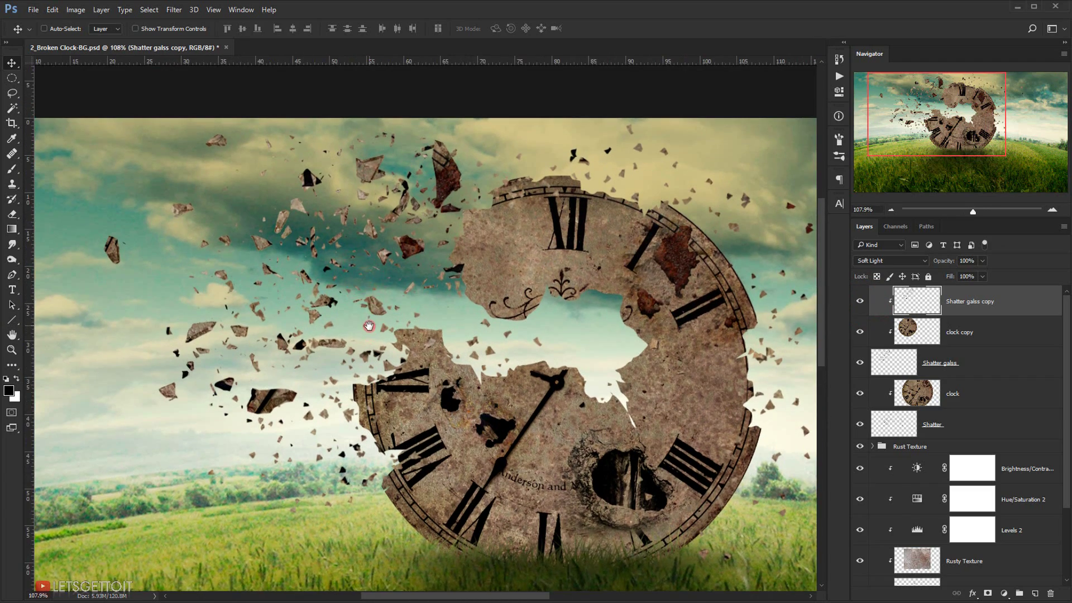
drag(370, 326, 366, 351)
scroll(233, 422, up, 3)
scroll(251, 417, down, 5)
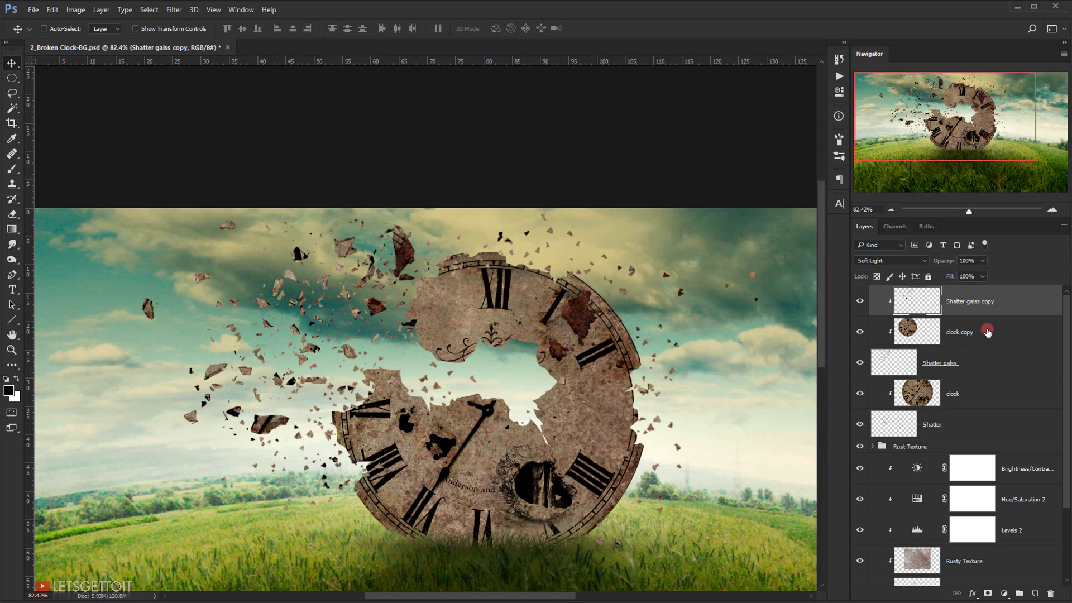
Duplicate the Shatter galss copy layer, clip the duplicate to the shards, and set its opacity to 50%.
key(ctrl+j)
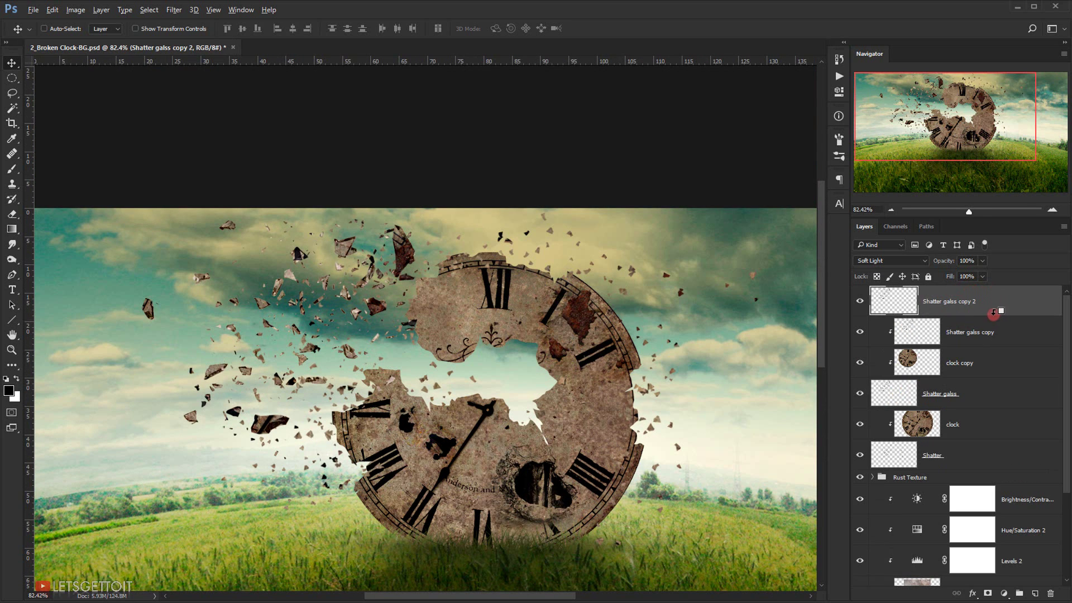
scroll(94, 344, up, 2)
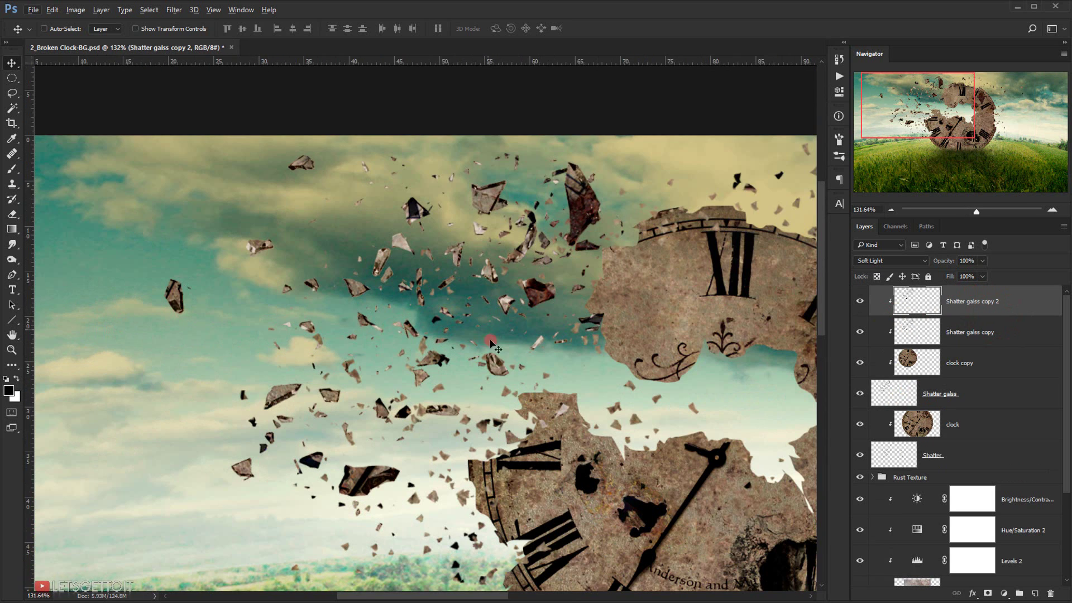
drag(558, 372, 510, 368)
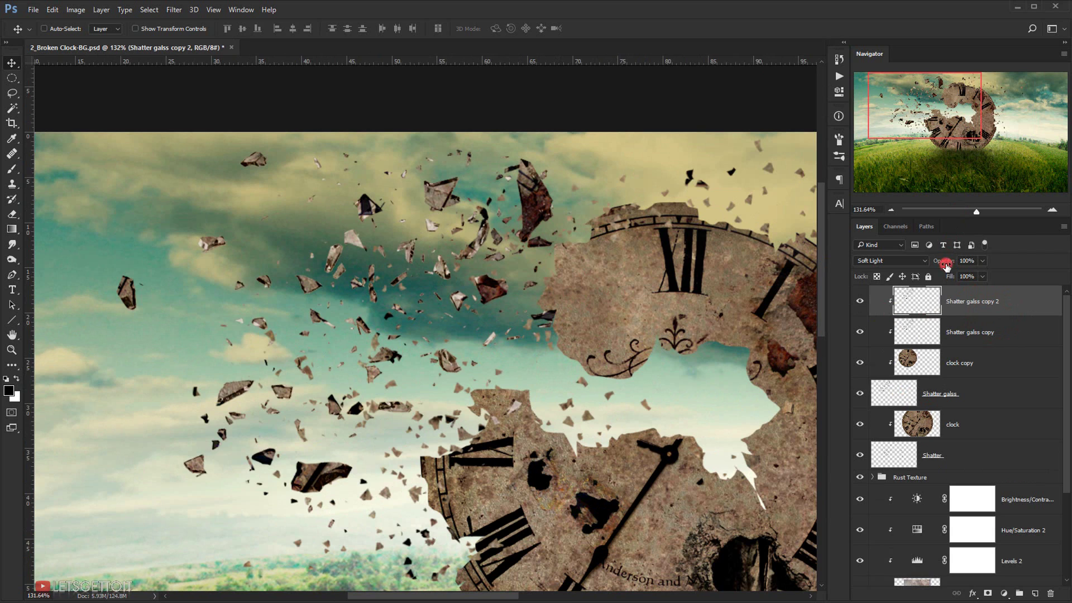
drag(944, 265, 922, 266)
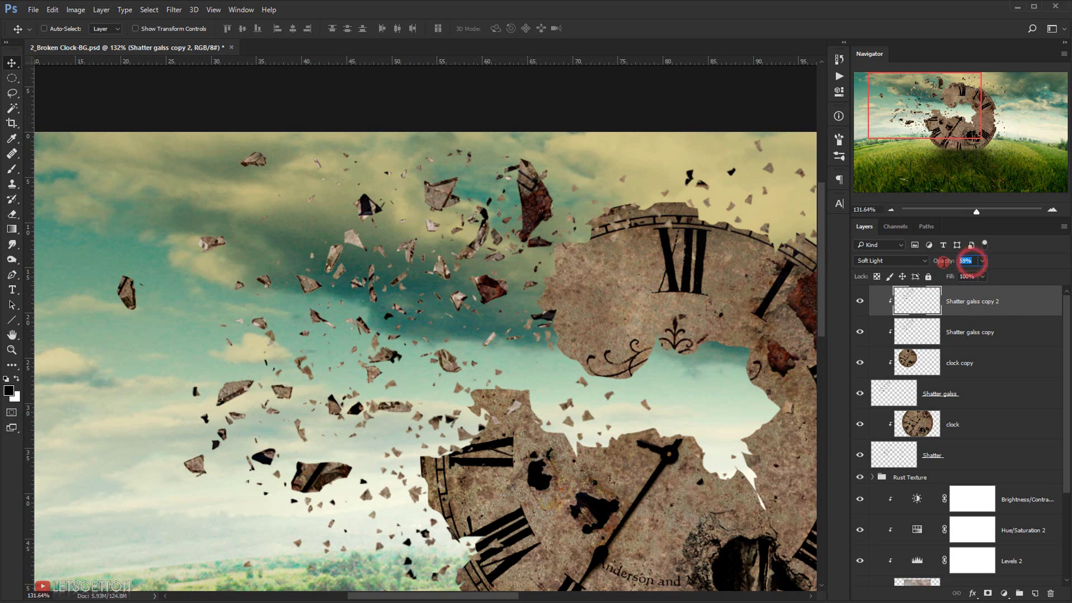
text(50)
key(Return)
key(ctrl+0)
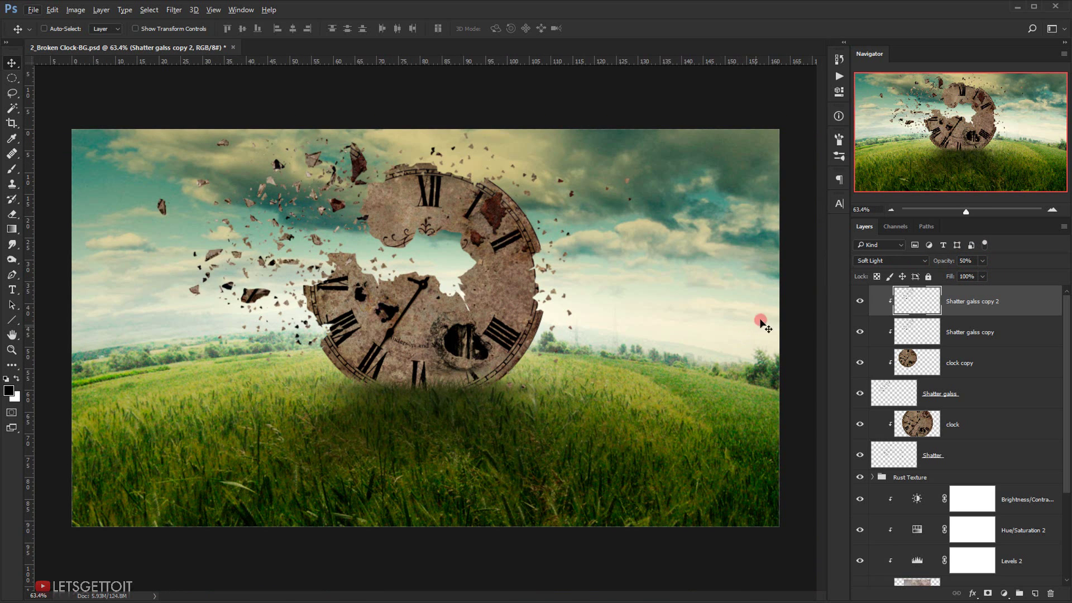
Compare the composition with the Shatter galss shards hidden and shown, and examine the shards around the clock.
click(865, 360)
click(866, 360)
click(861, 393)
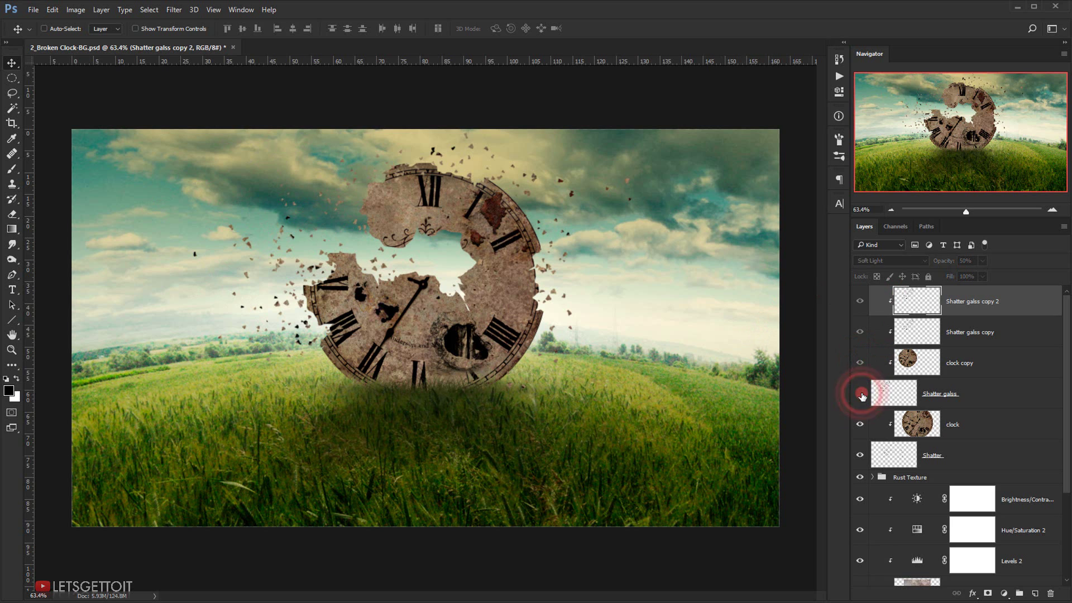
click(862, 394)
click(860, 393)
click(860, 394)
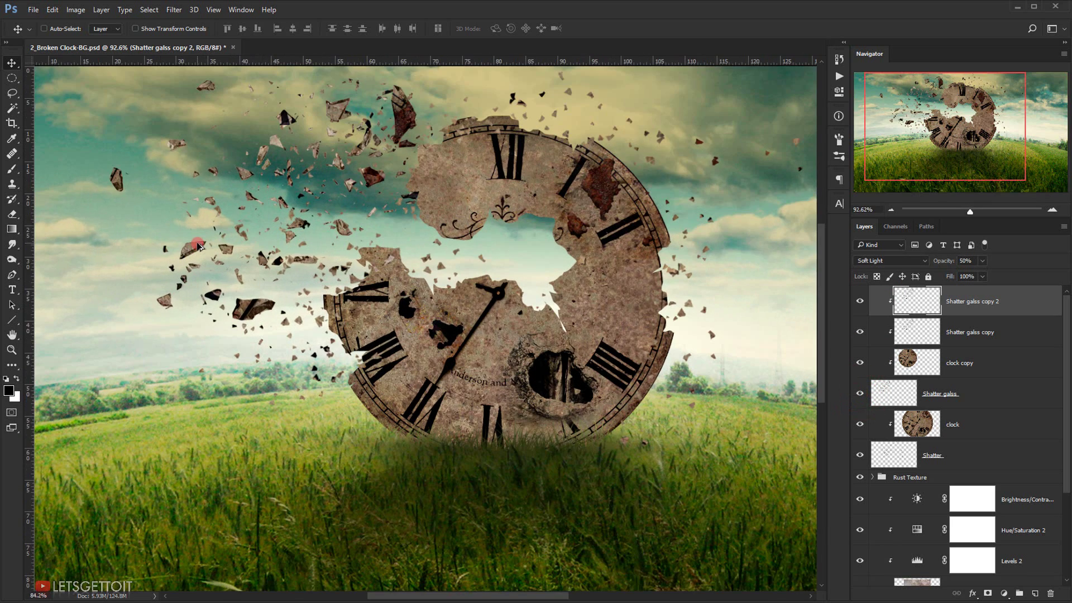
click(263, 305)
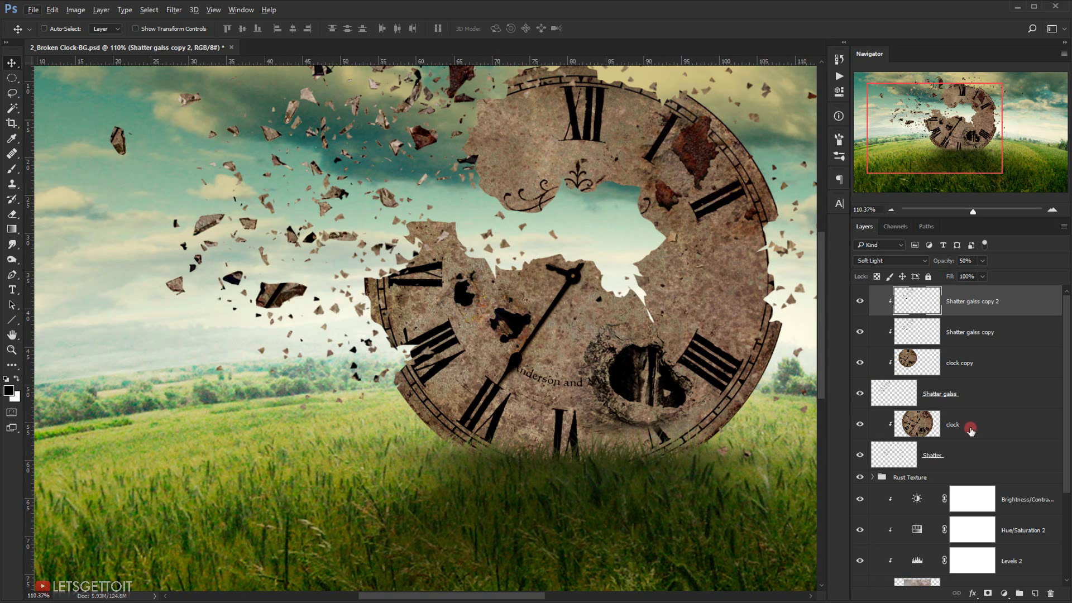
Darken the clock layer clipped to the Shatter layer using Levels, with the midtone input at about 0.78.
click(1003, 426)
drag(516, 259, 489, 357)
click(414, 191)
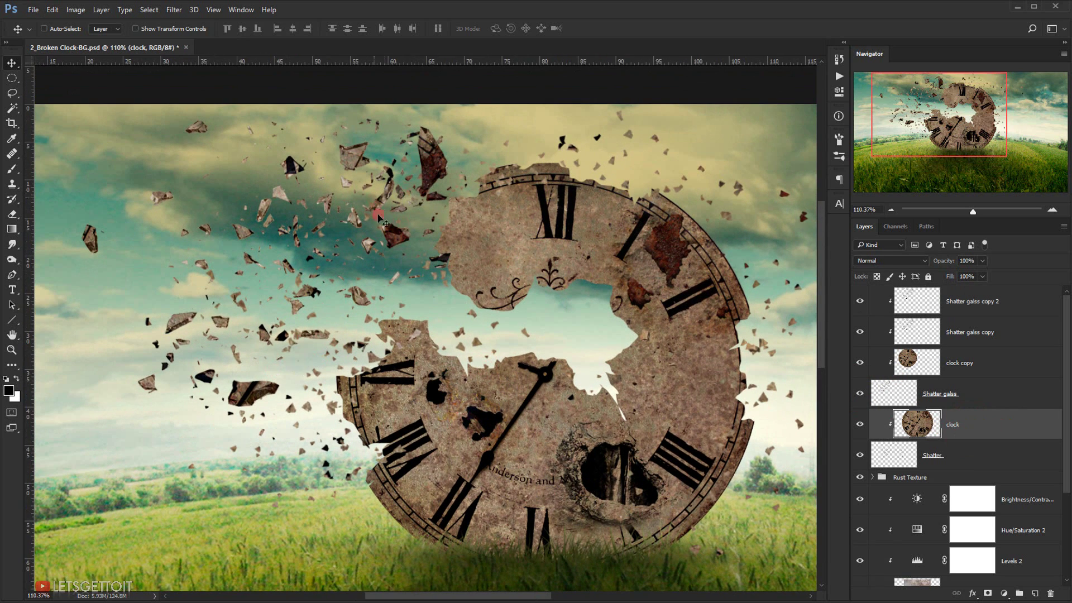
click(971, 413)
key(ctrl+l)
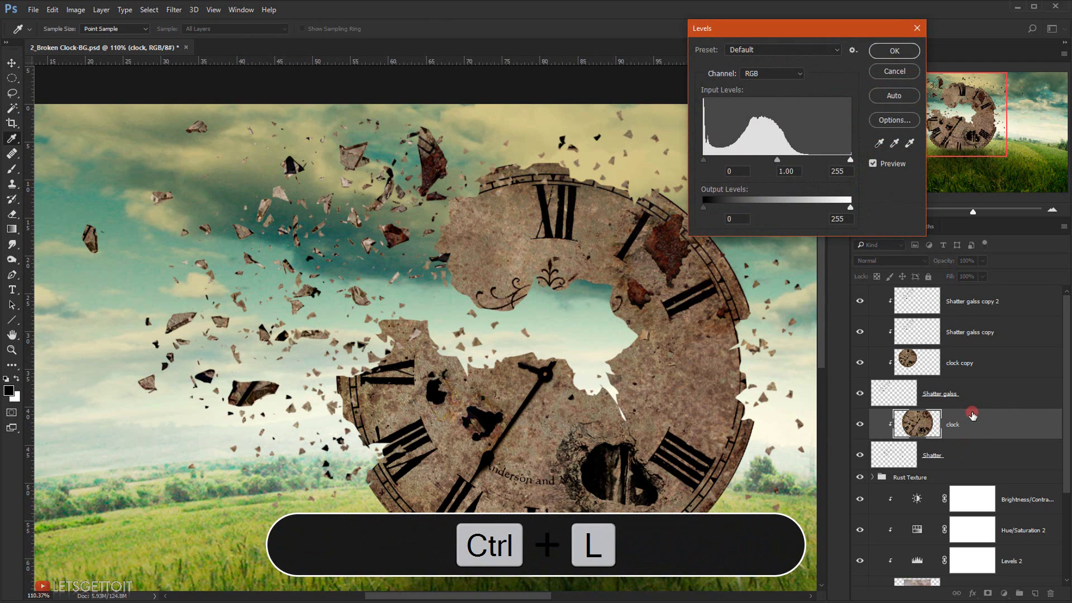
drag(777, 160, 791, 160)
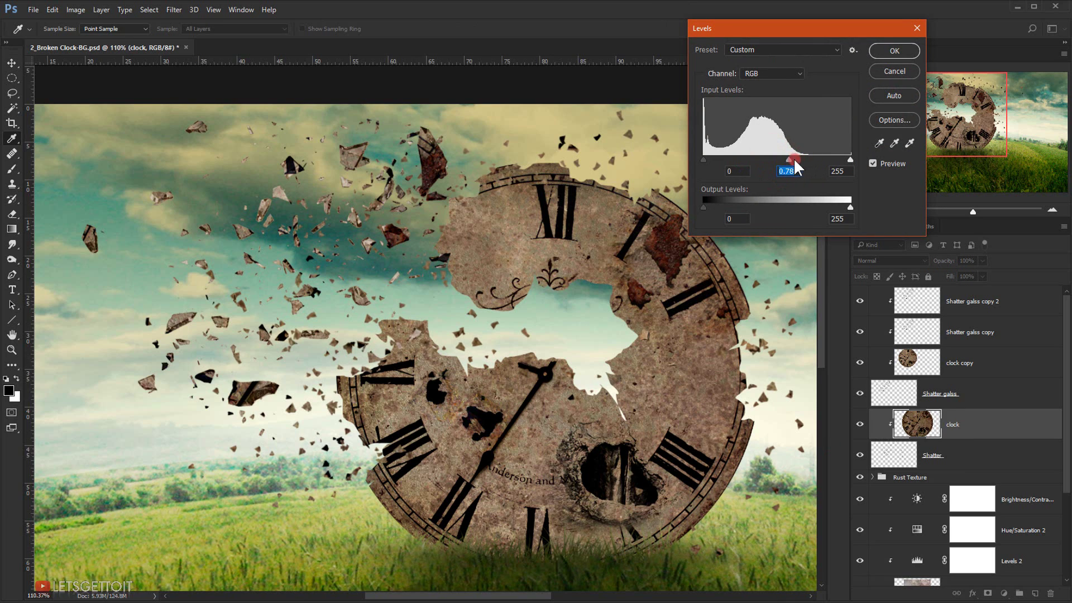
drag(794, 161, 791, 159)
click(889, 50)
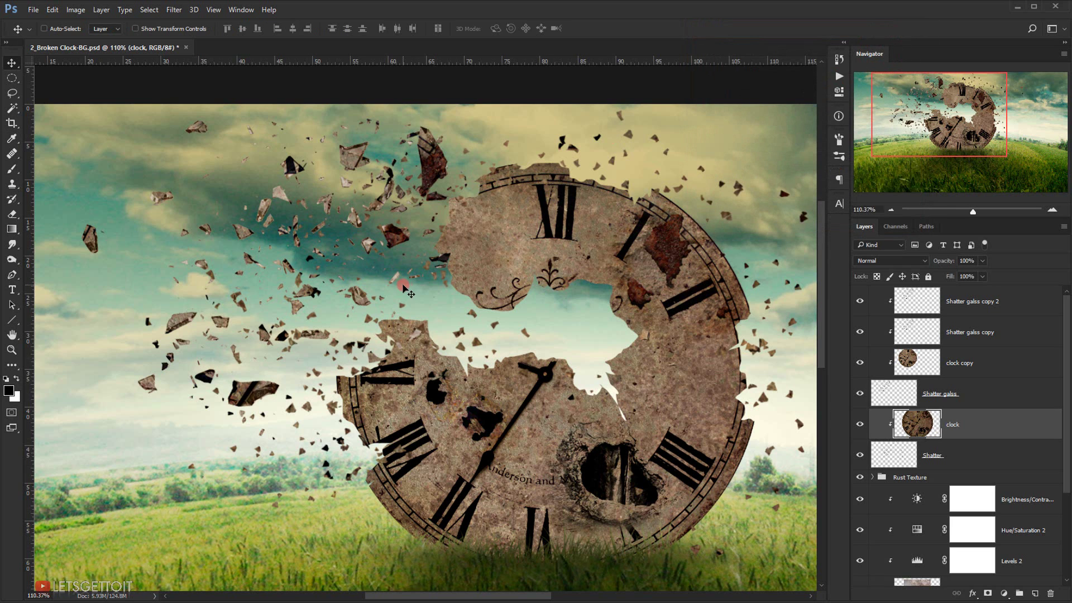
key(ctrl+0)
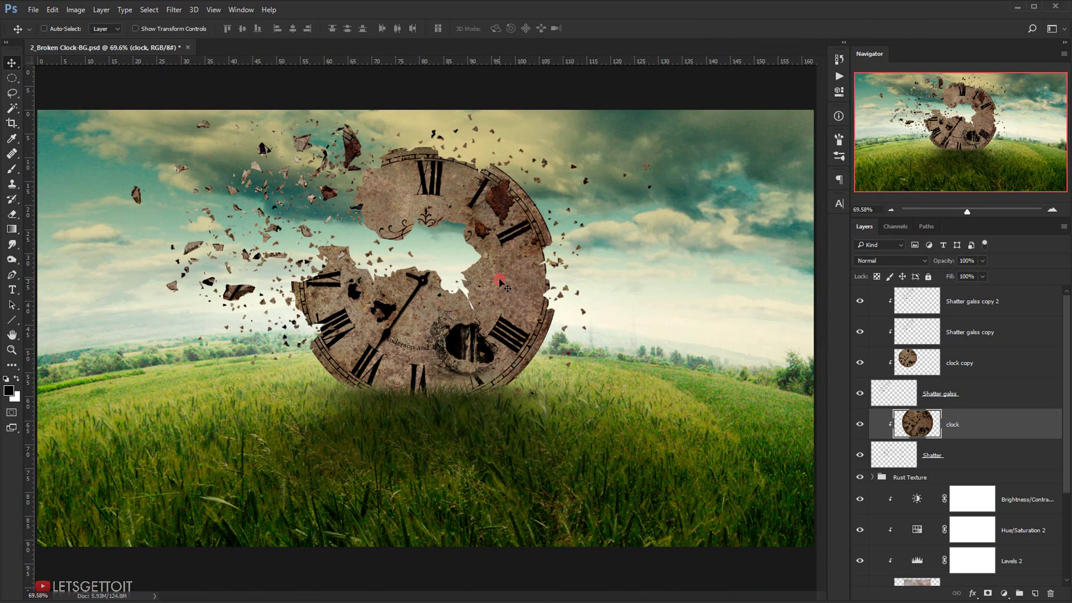